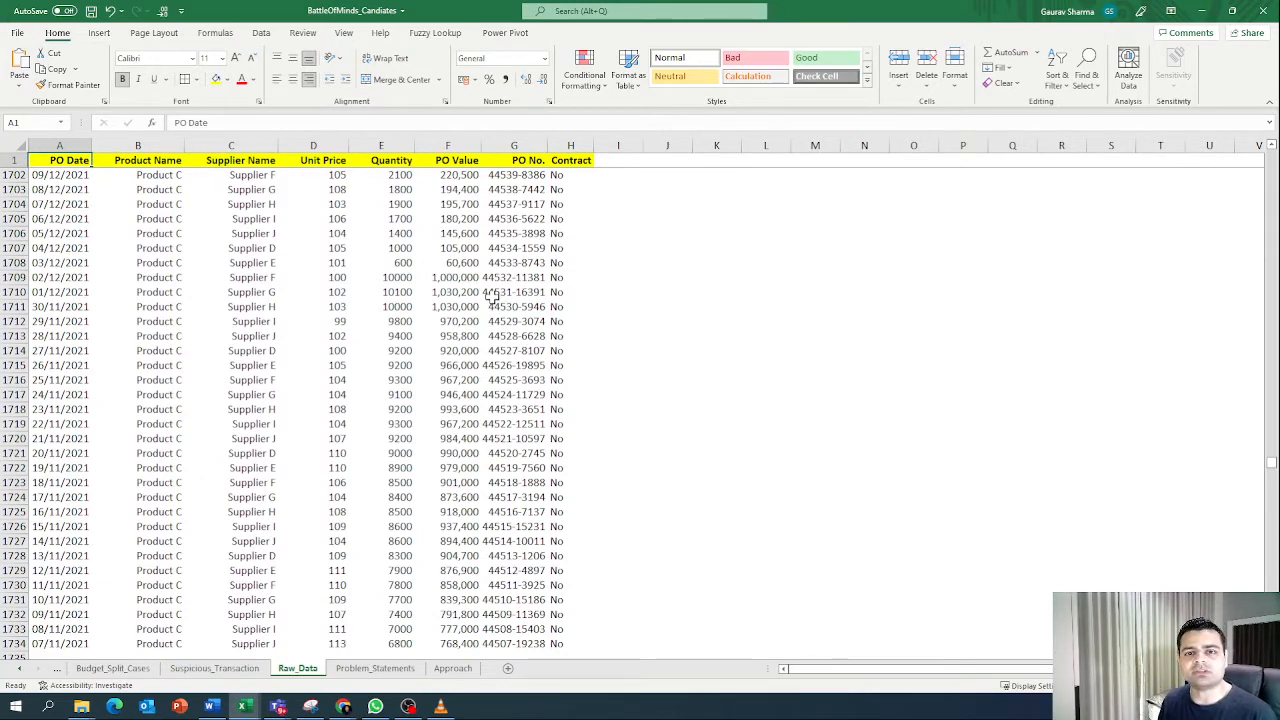
Step: On the Approach sheet, enter "Budget Split Attempts" in C2 as the first suspicious transaction
{"action": "left_click", "coordinate": [450, 668]}
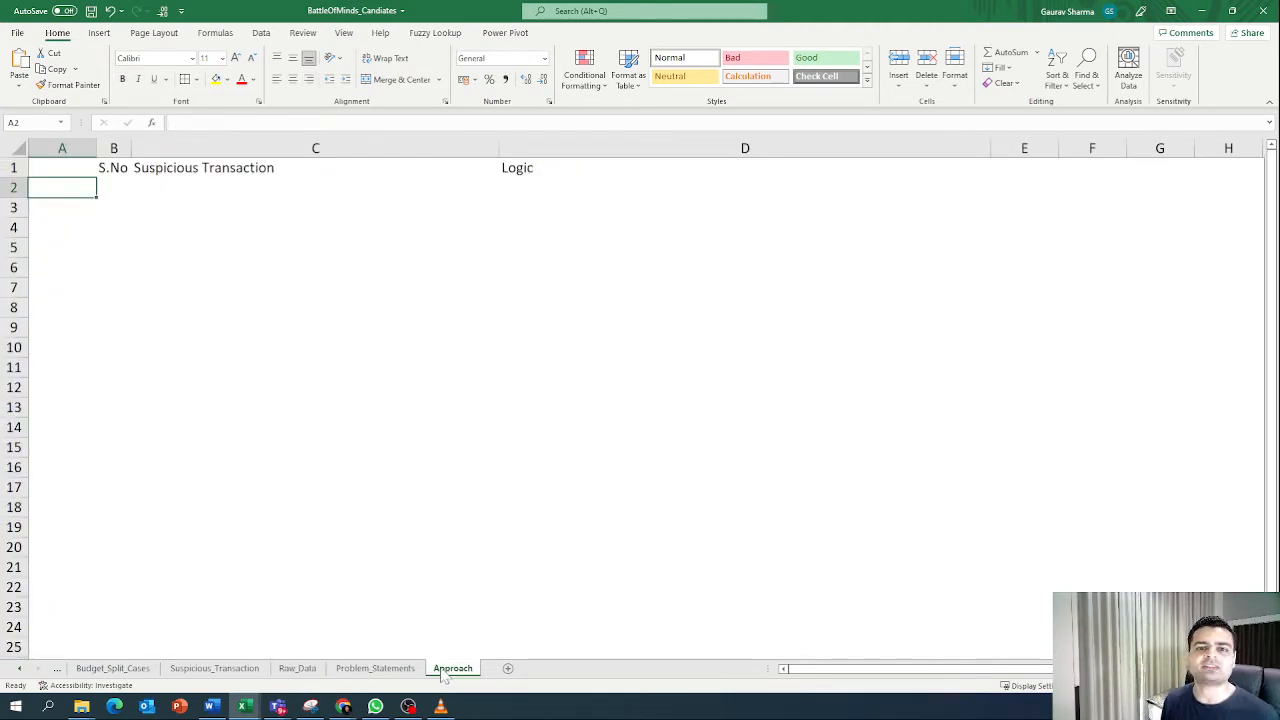
{"action": "key", "text": "Right"}
{"action": "key", "text": "Right"}
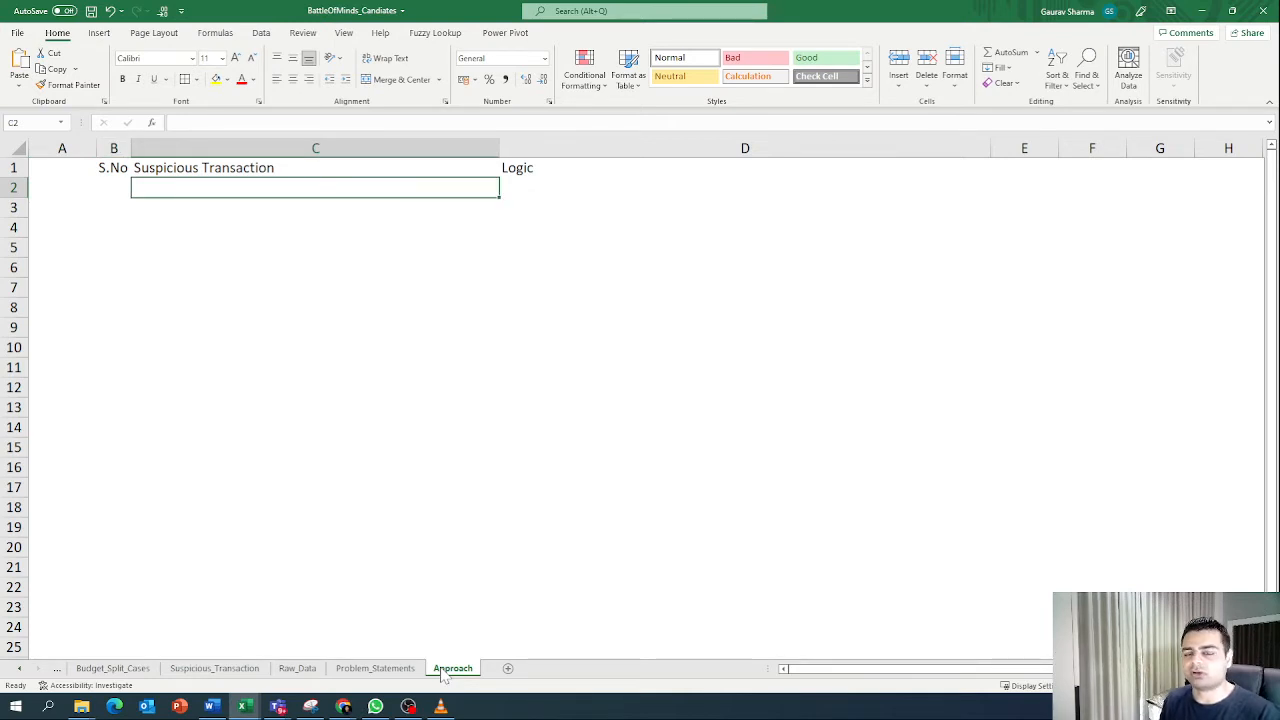
{"action": "type", "text": "Bu"}
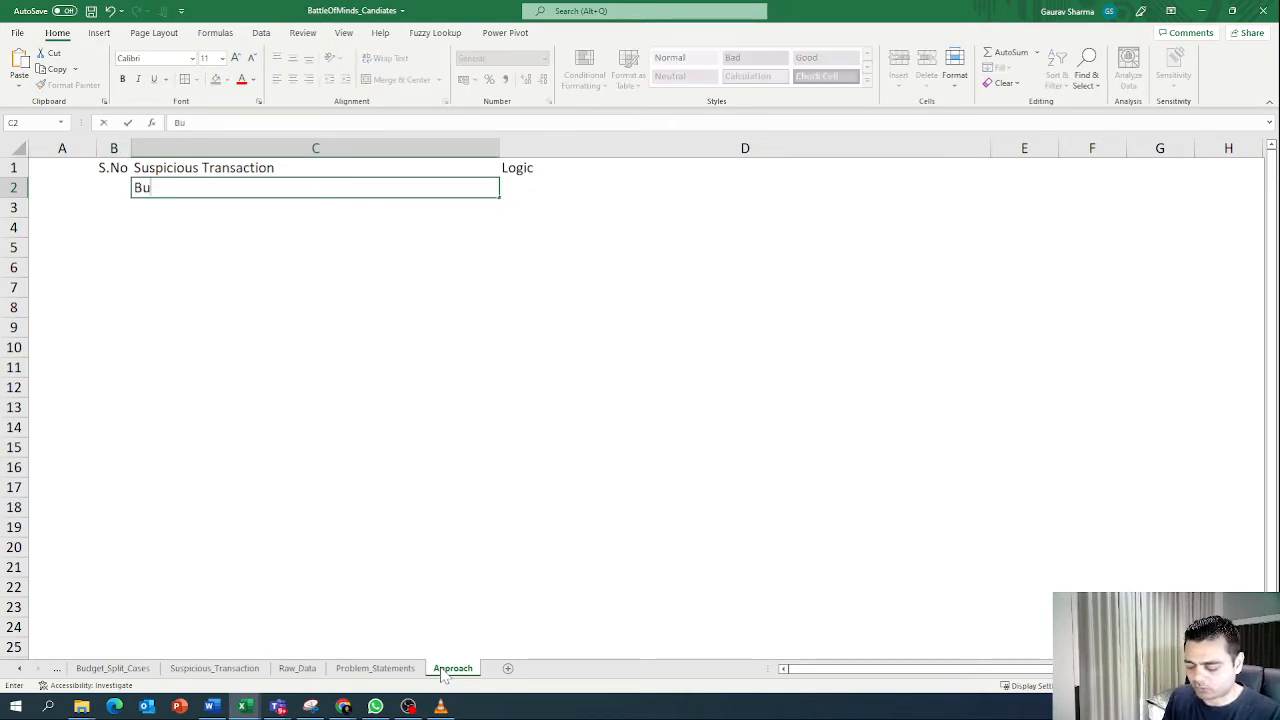
{"action": "type", "text": "dget Split Attempts"}
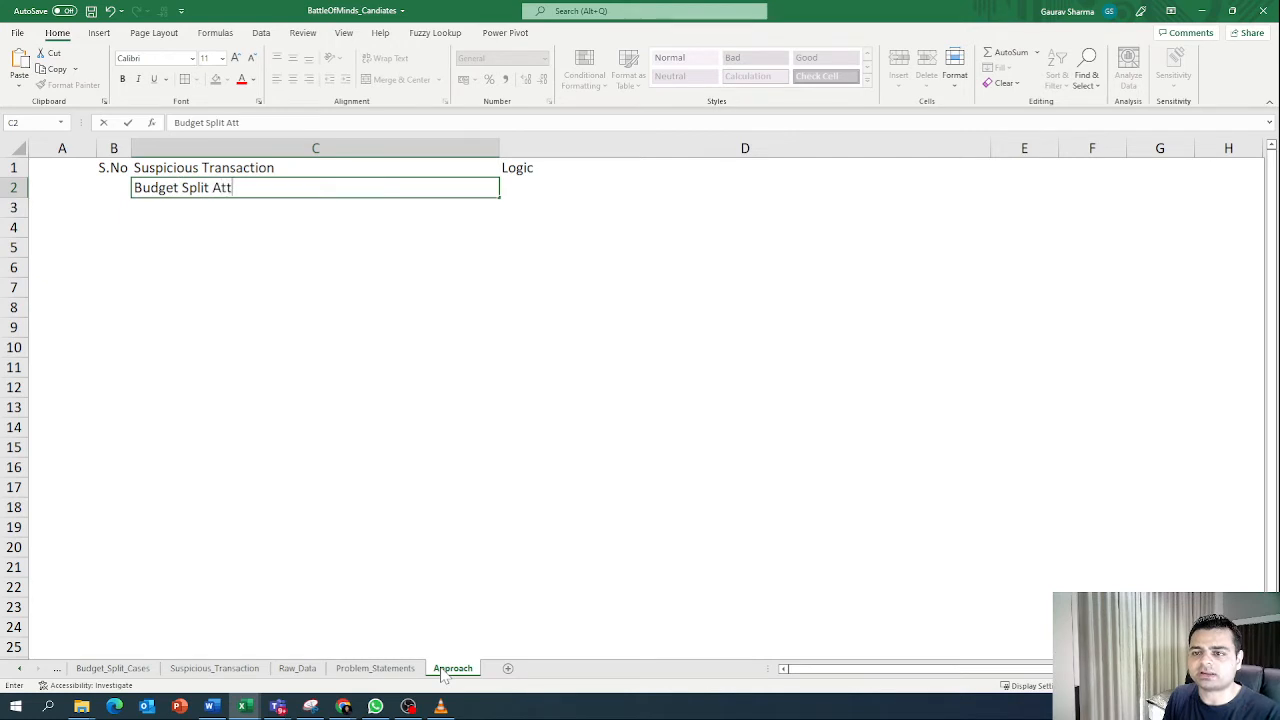
{"action": "key", "text": "Return"}
{"action": "key", "text": "Up"}
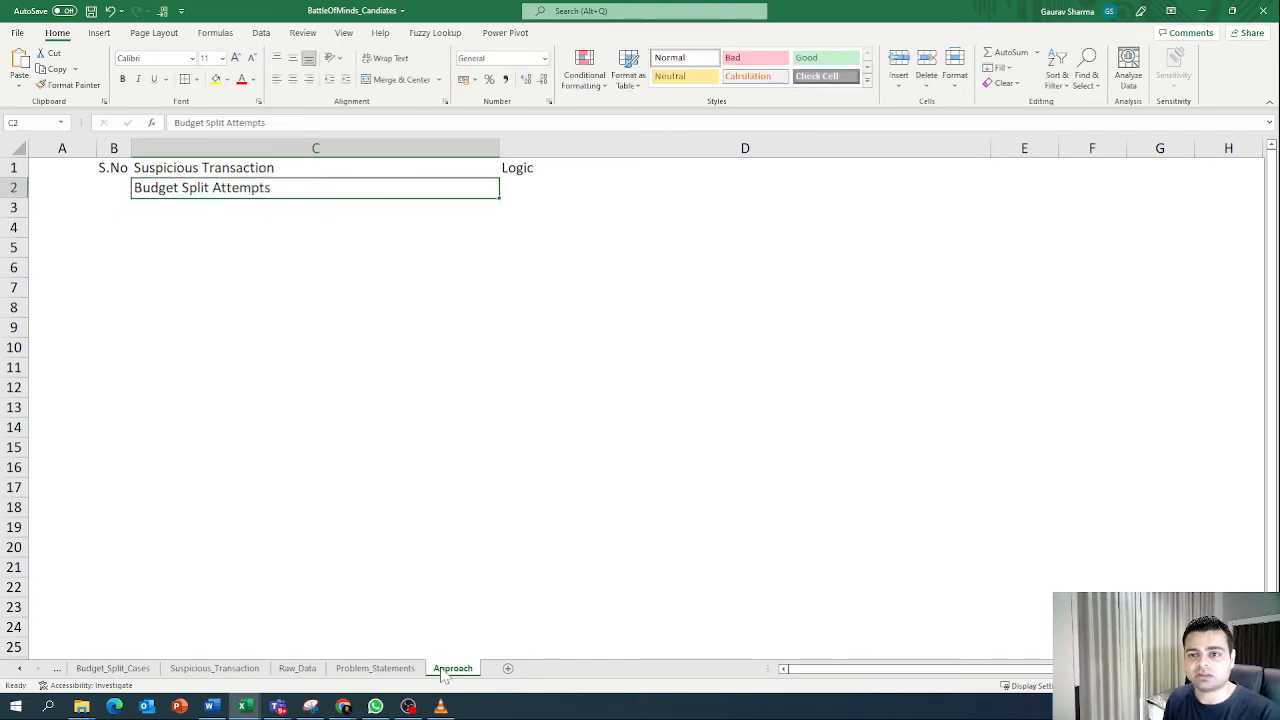
Step: Number the first two entries 1 and 2 in the S.No column and enter "Unit Price Deviations" in C3
{"action": "key", "text": "Left"}
{"action": "type", "text": "1"}
{"action": "key", "text": "Return"}
{"action": "type", "text": "2"}
{"action": "key", "text": "Tab"}
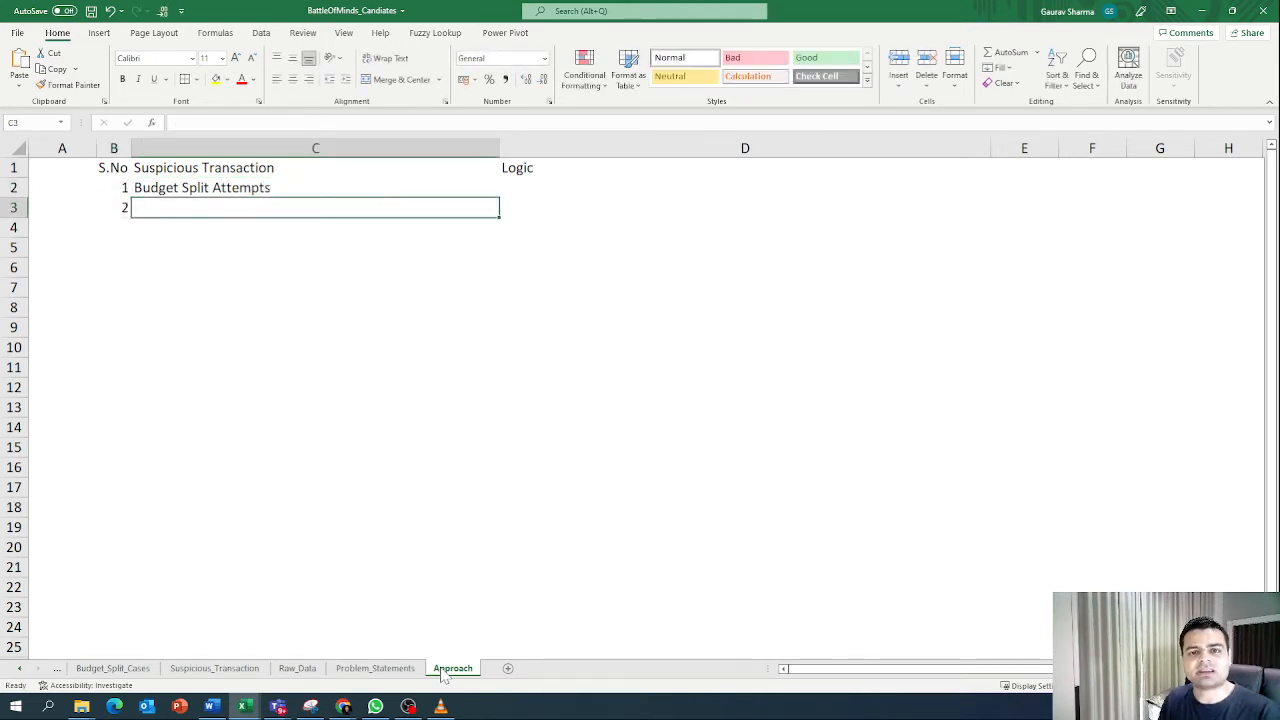
{"action": "type", "text": "Unit"}
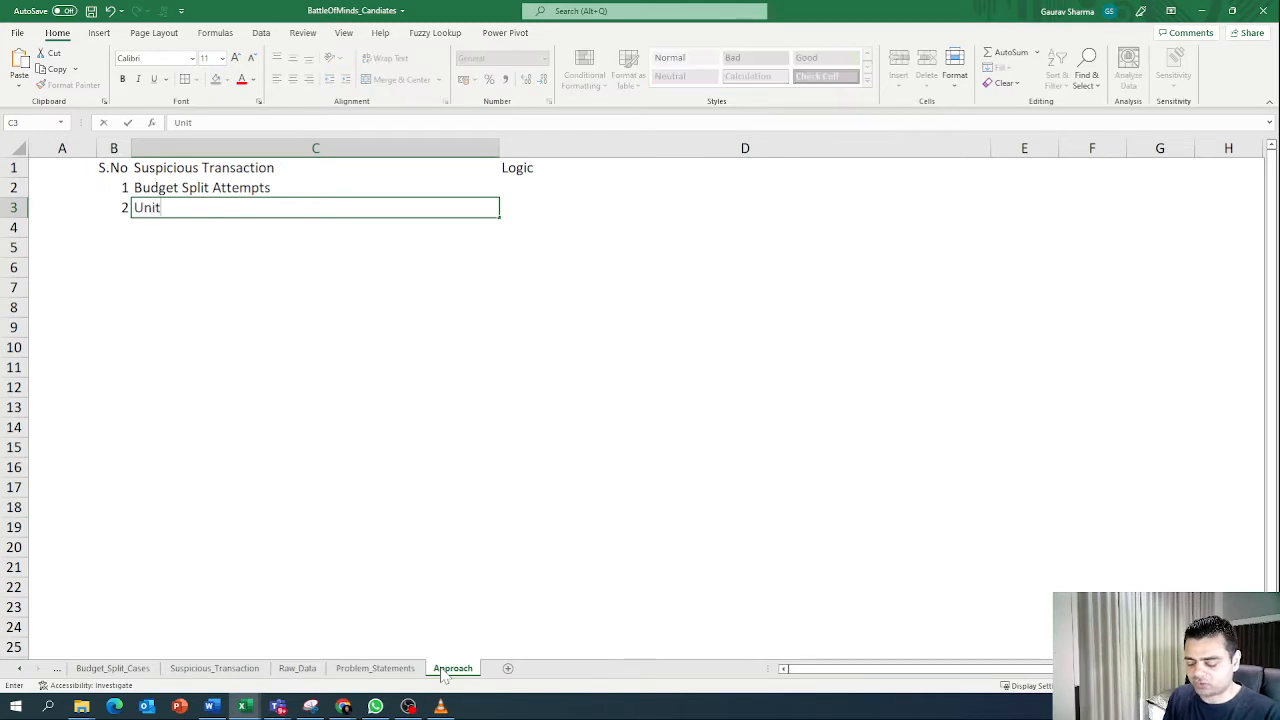
{"action": "type", "text": " Price Deviations"}
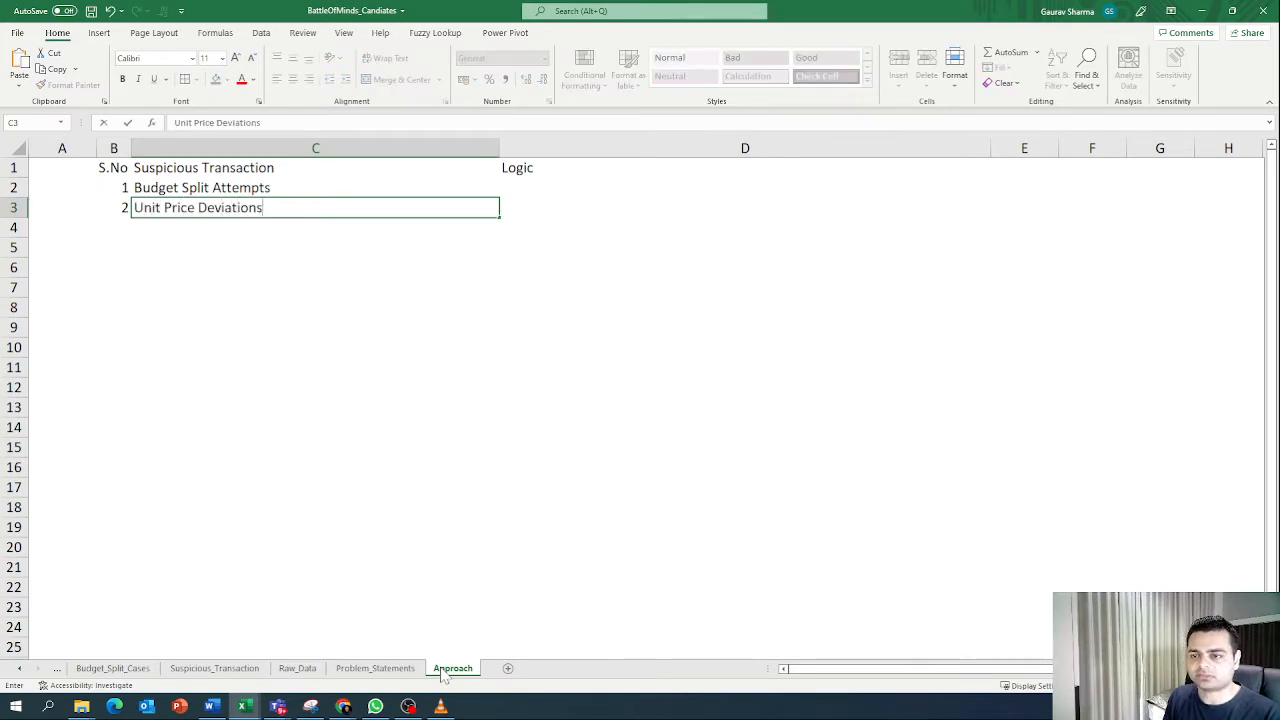
{"action": "key", "text": "Return"}
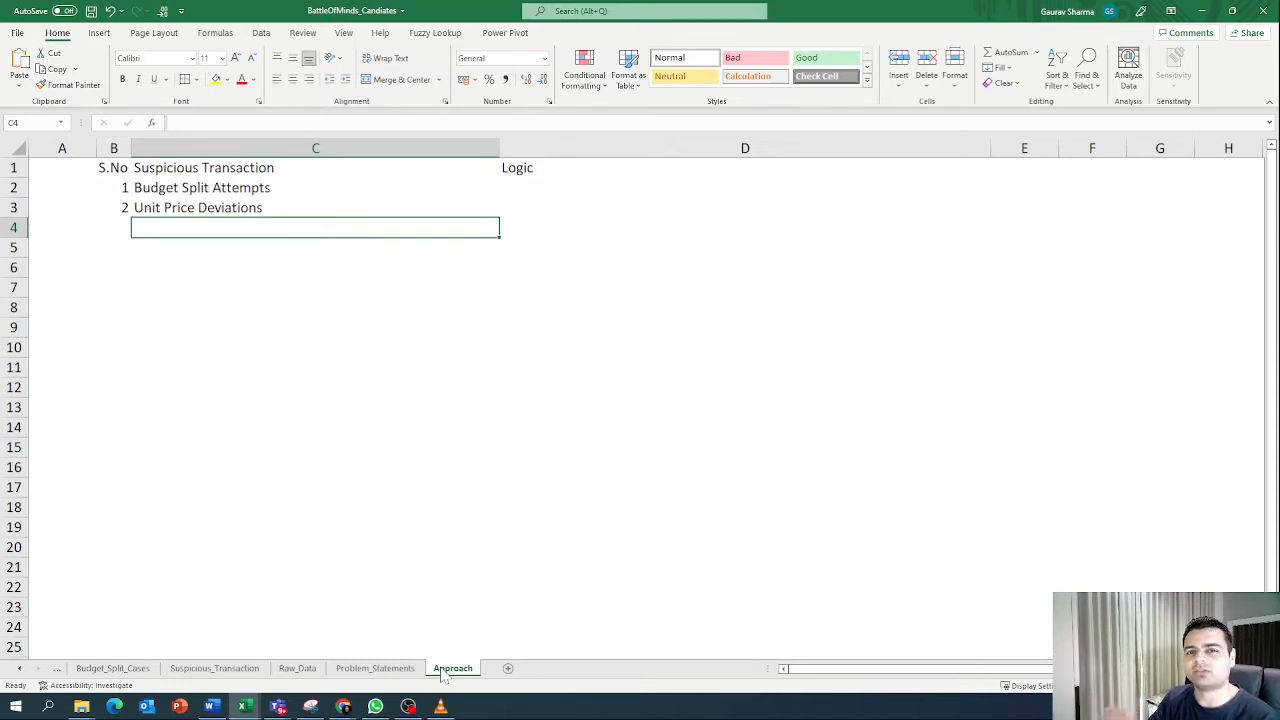
Step: Start an approval-limit example in row 6 with "USD 10,000" in D6 and "M1+M2" in E6
{"action": "key", "text": "Up"}
{"action": "key", "text": "Up"}
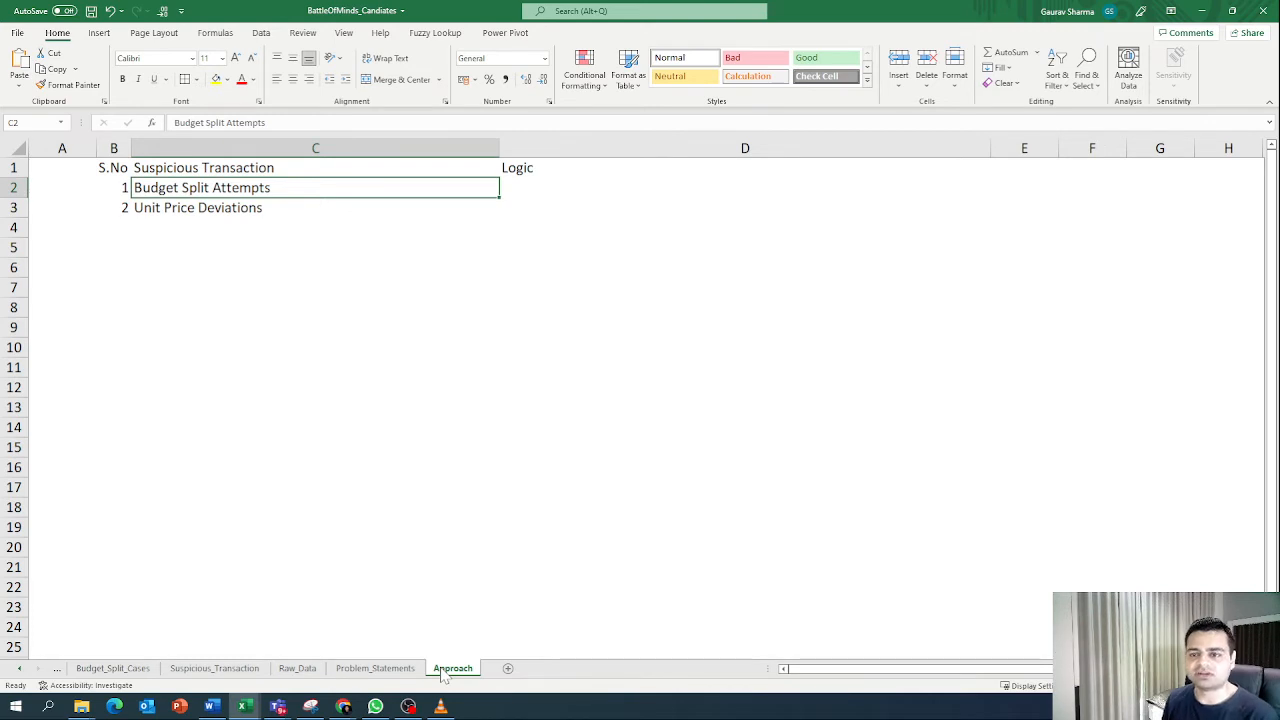
{"action": "key", "text": "Right"}
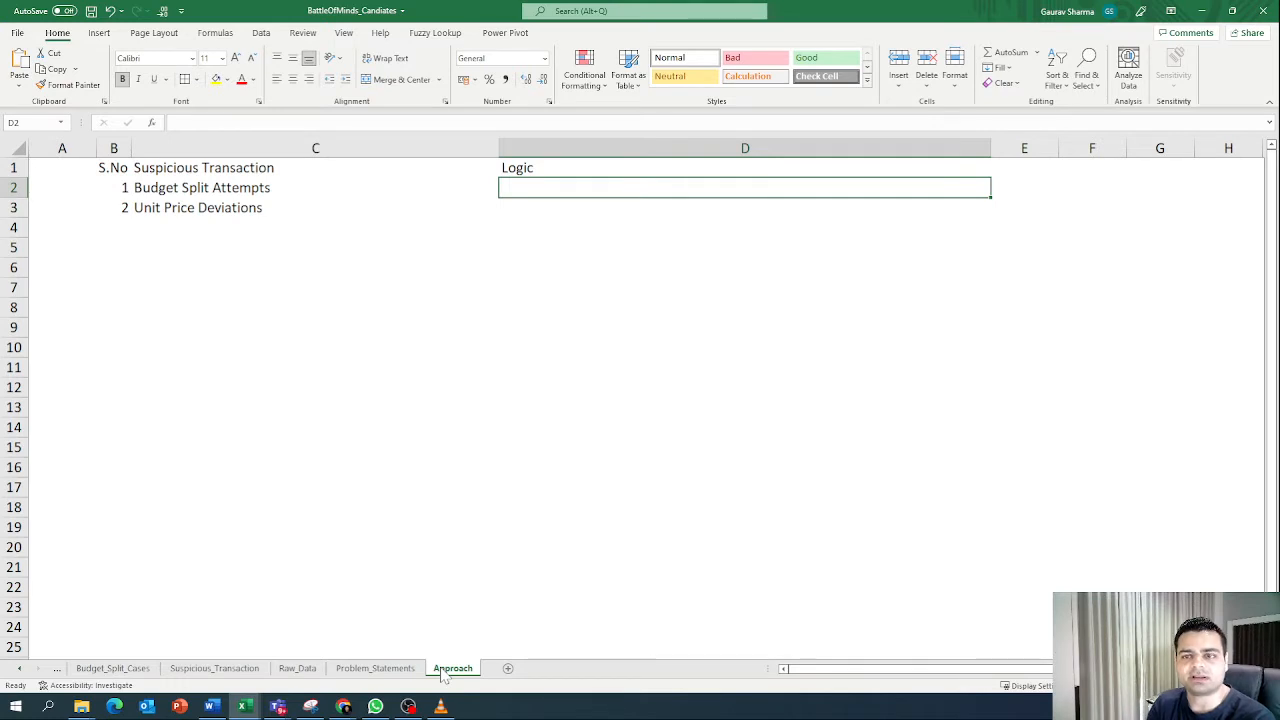
{"action": "key", "text": "Down"}
{"action": "key", "text": "Down"}
{"action": "key", "text": "Down"}
{"action": "key", "text": "Down"}
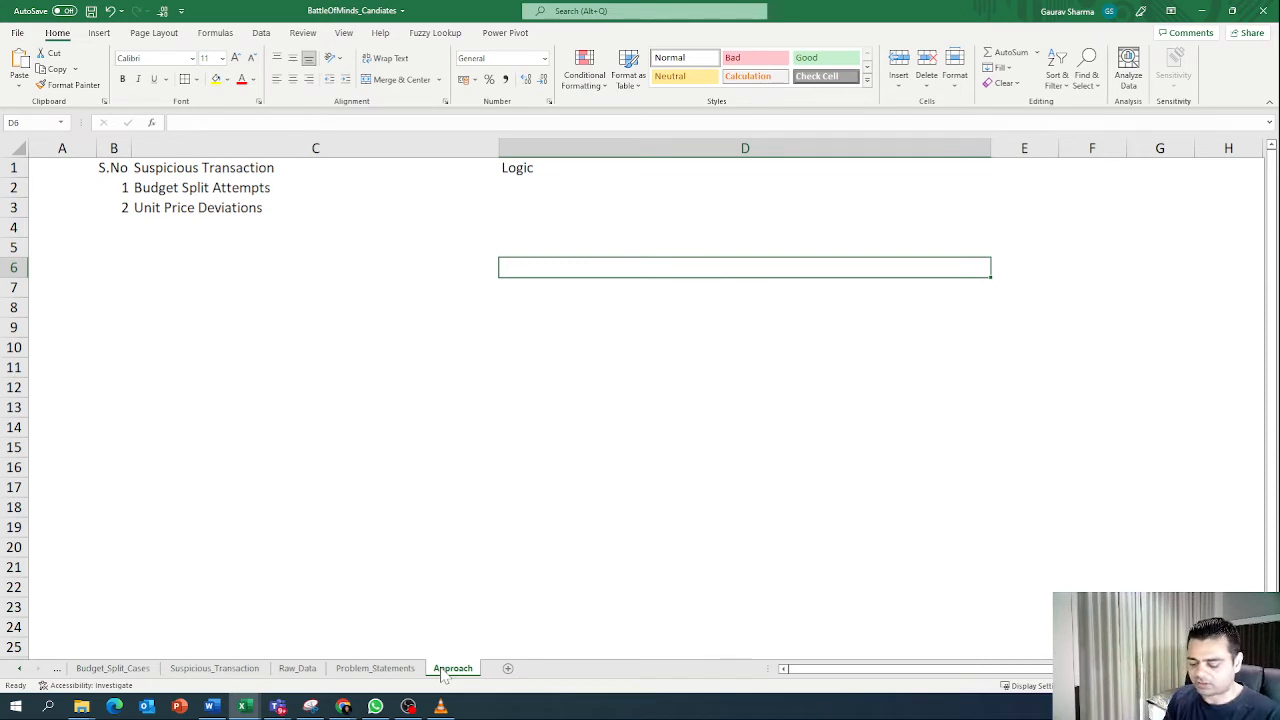
{"action": "type", "text": "USD 100"}
{"action": "key", "text": "BackSpace"}
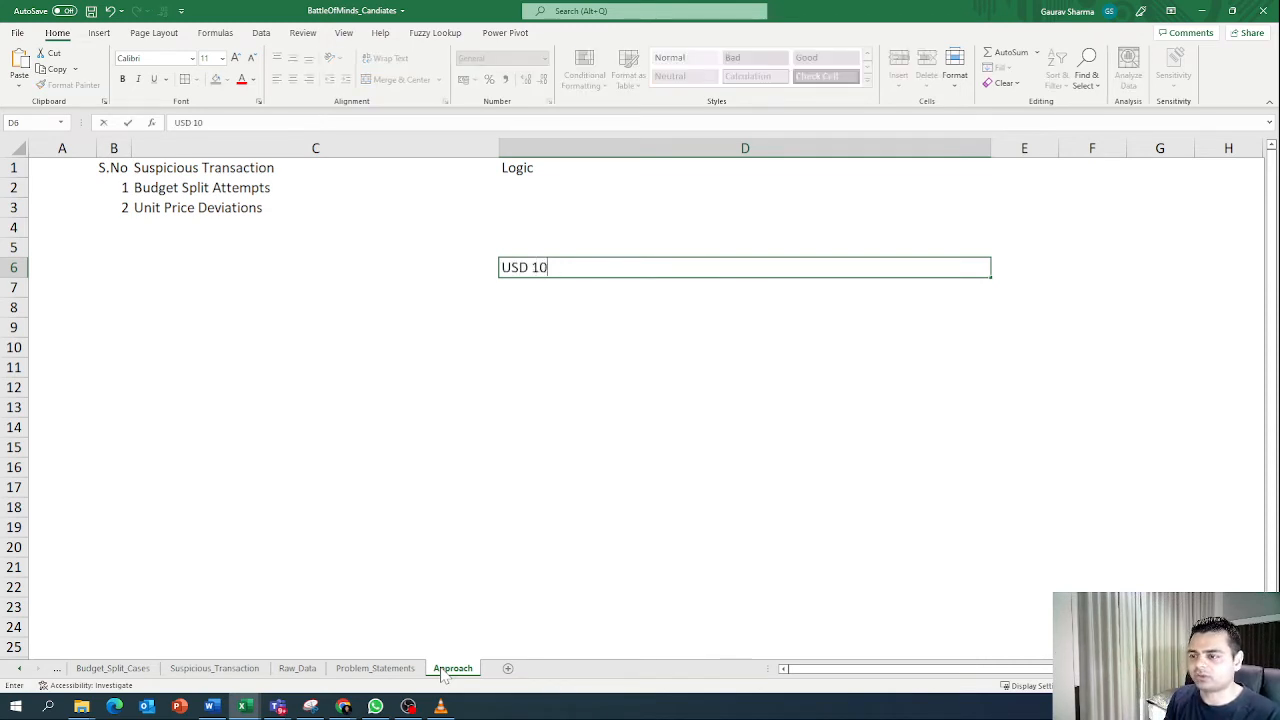
{"action": "type", "text": ",000"}
{"action": "key", "text": "Tab"}
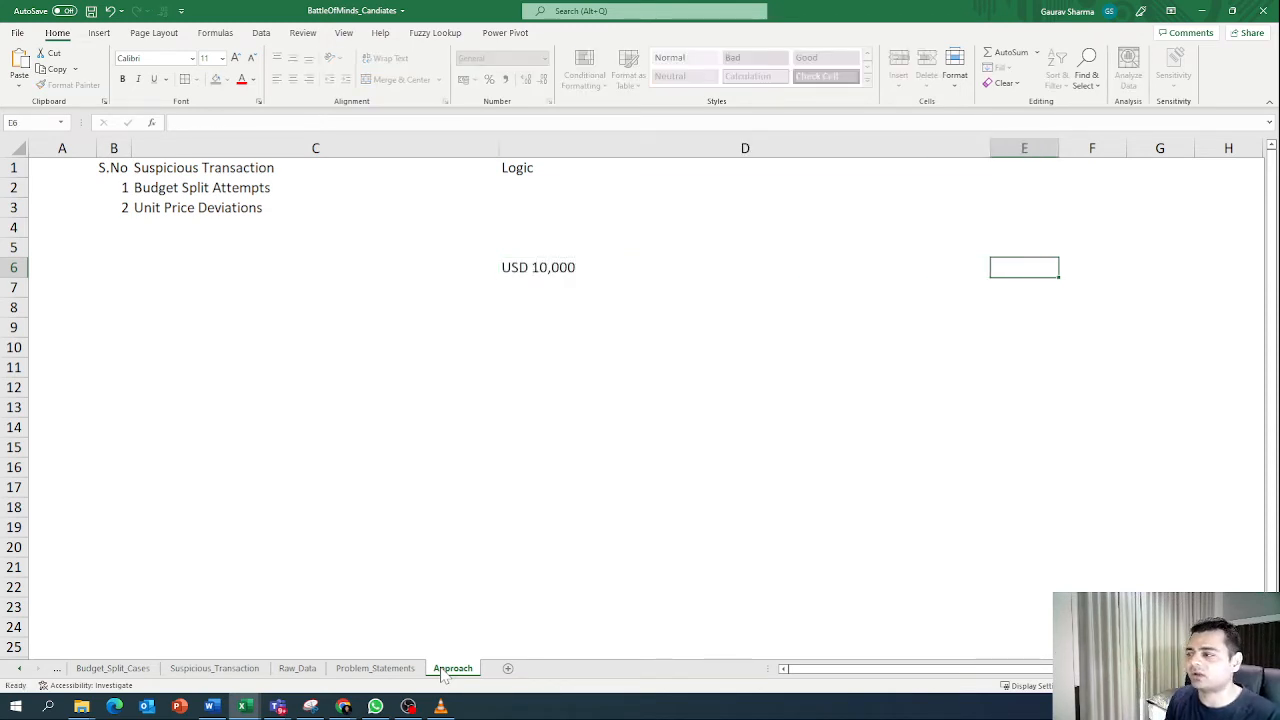
{"action": "type", "text": "M1+M"}
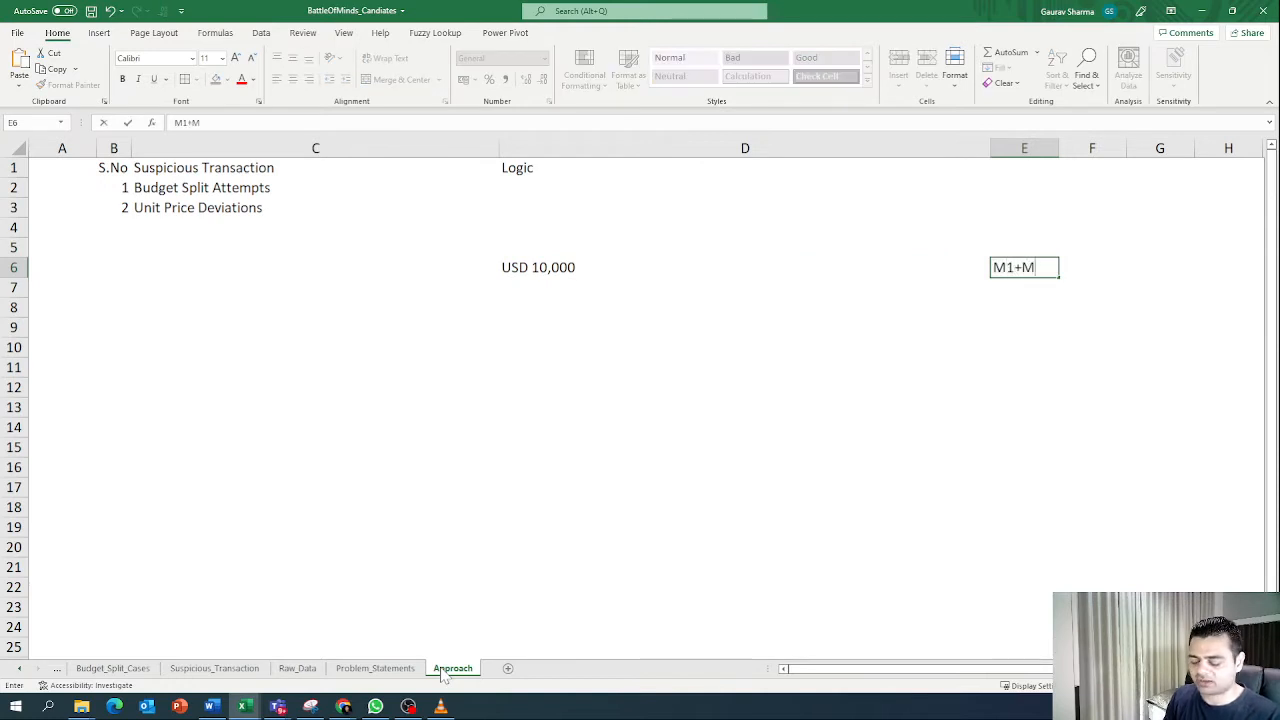
{"action": "type", "text": "2"}
{"action": "key", "text": "Return"}
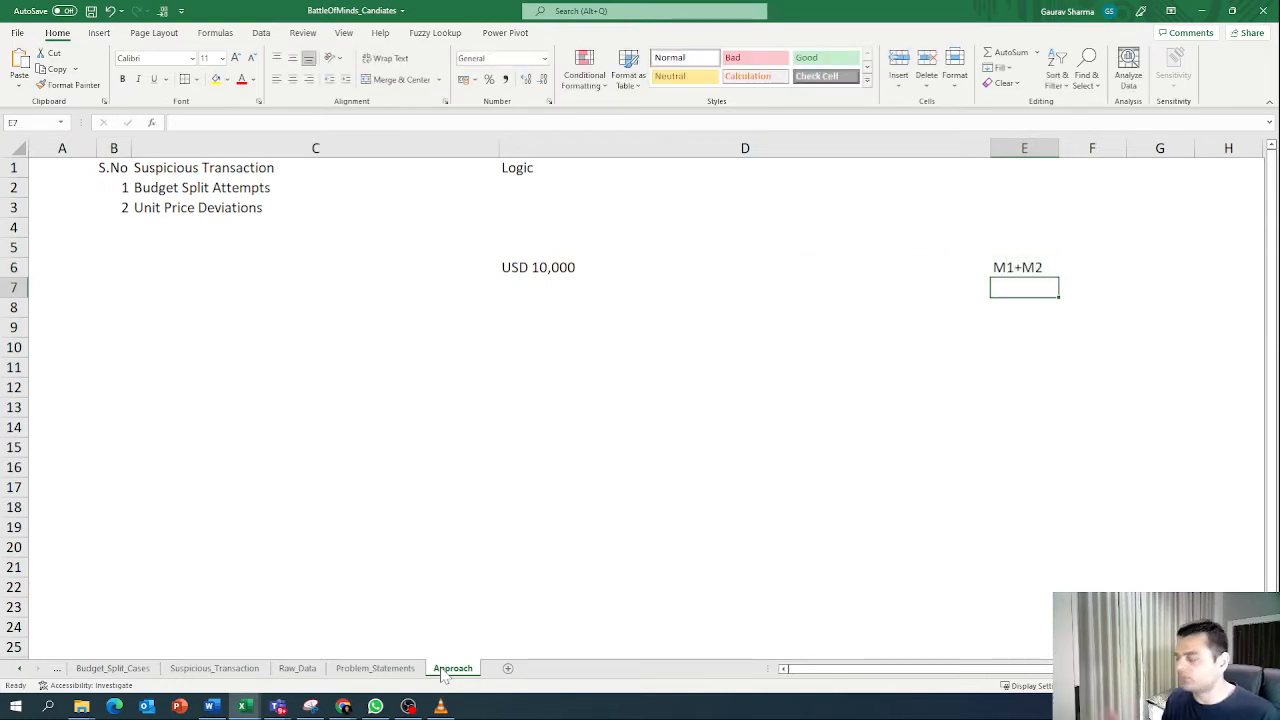
Step: Add a second approval-limit example row with "USD 2500" in D7 and "M1" in E7
{"action": "key", "text": "Left"}
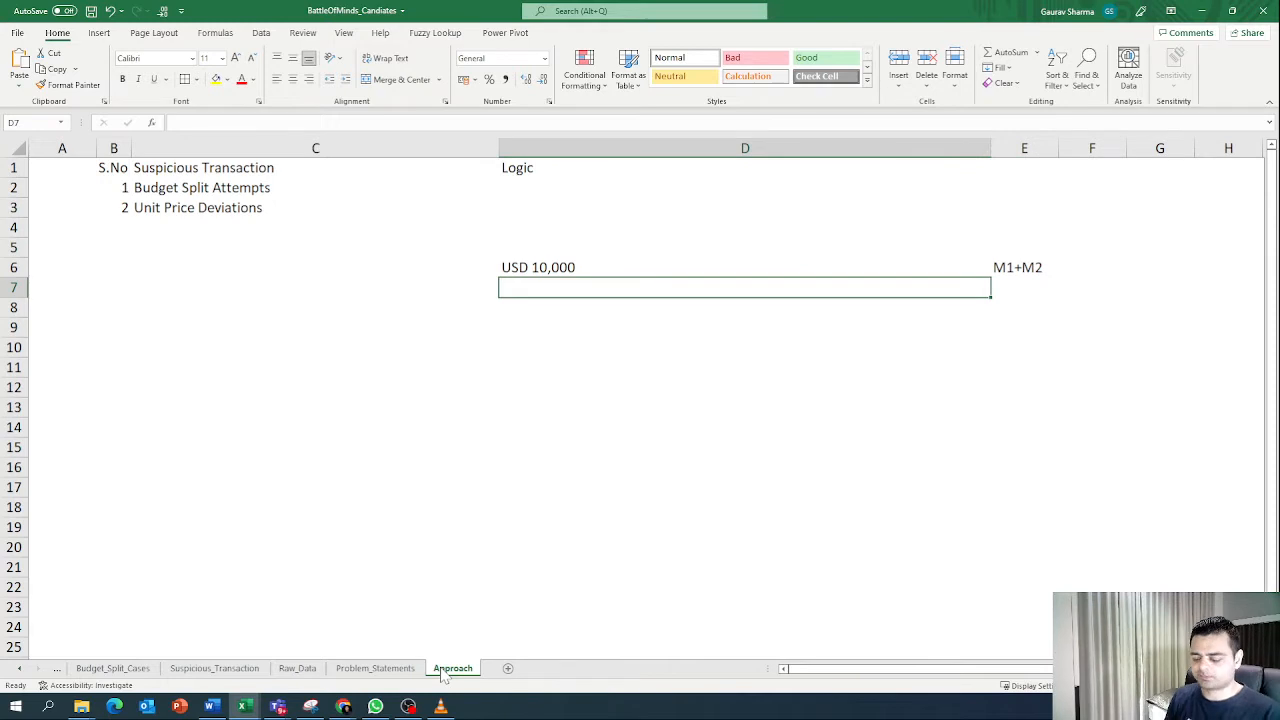
{"action": "type", "text": "USD 2500"}
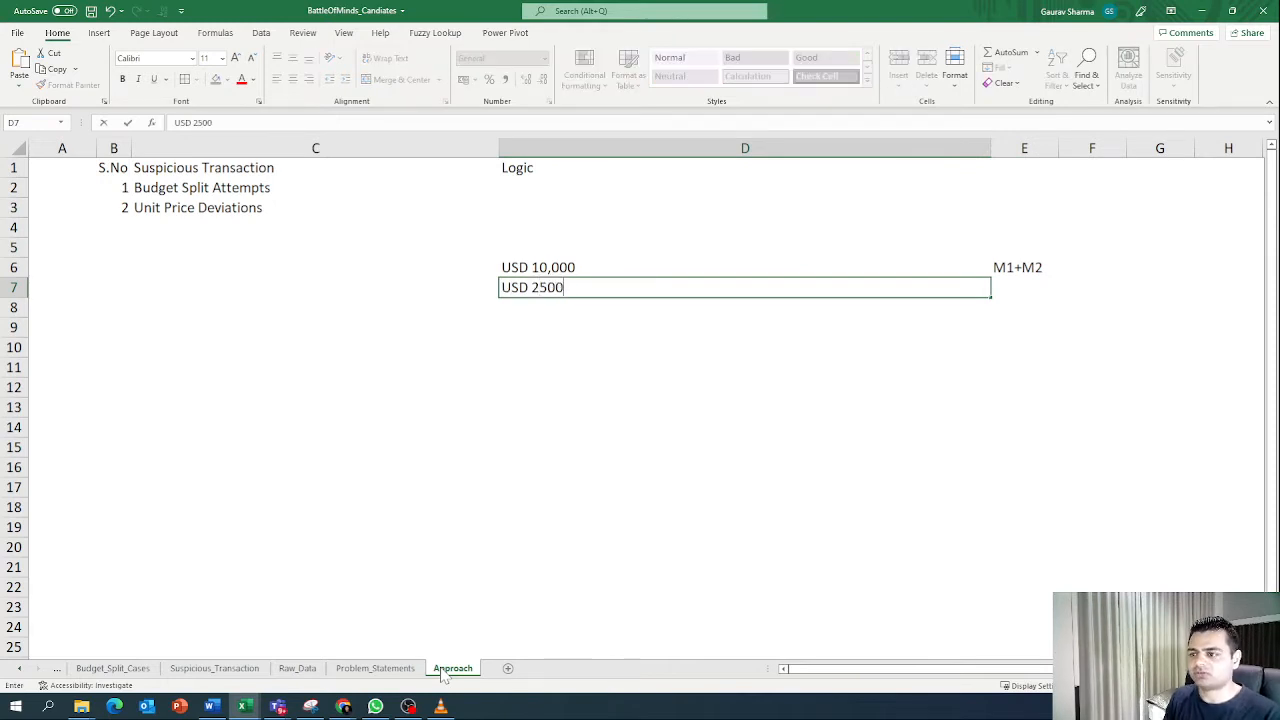
{"action": "key", "text": "Right"}
{"action": "type", "text": "M"}
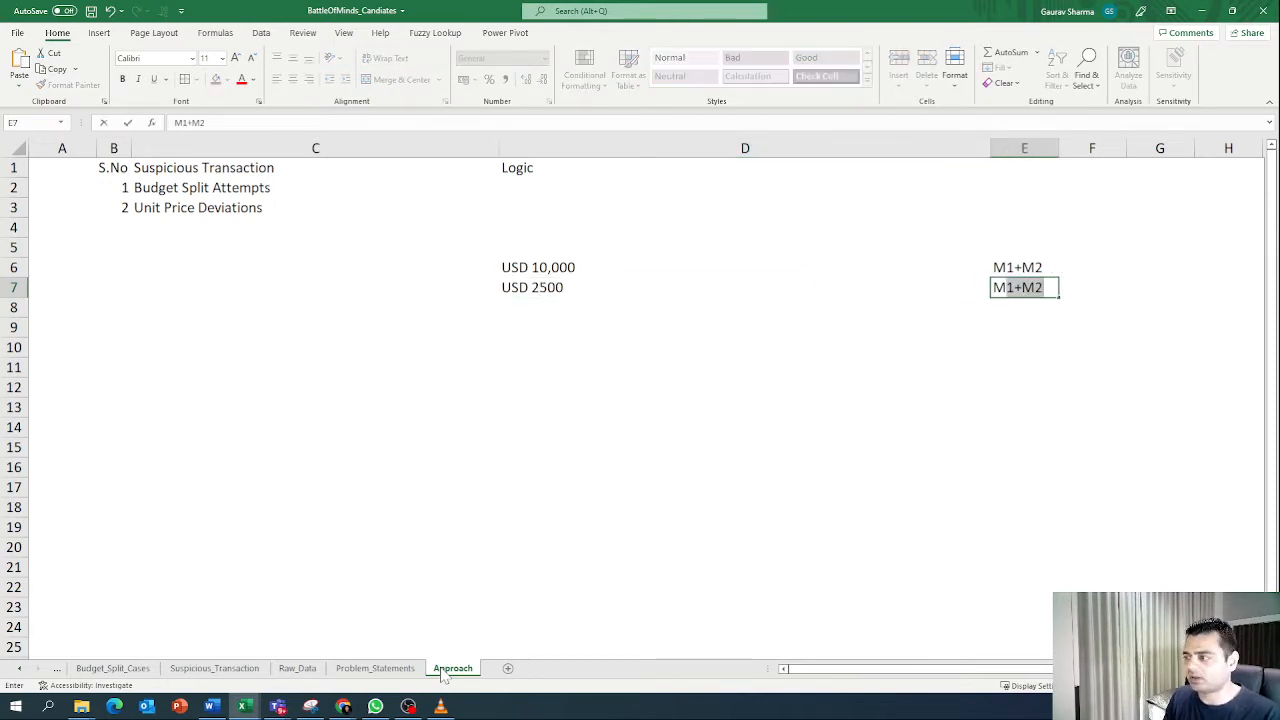
{"action": "type", "text": "1"}
{"action": "key", "text": "BackSpace"}
{"action": "key", "text": "Return"}
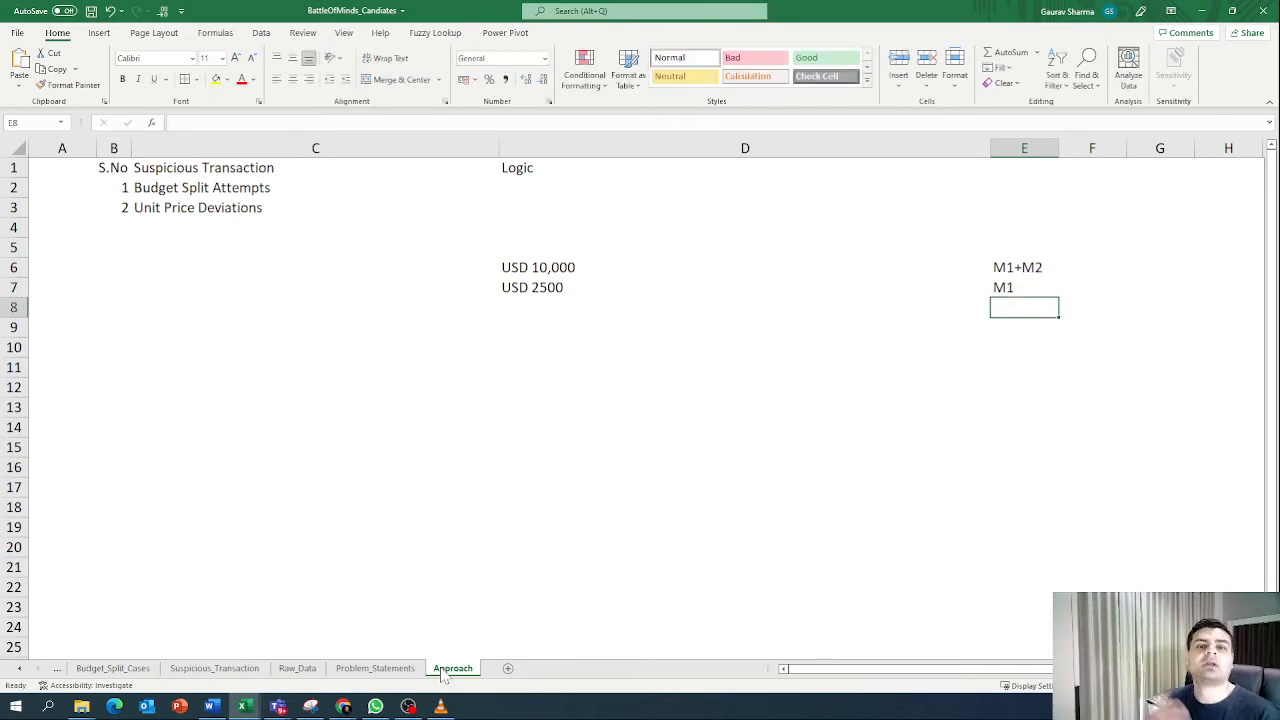
{"action": "key", "text": "Left"}
{"action": "key", "text": "Left"}
{"action": "key", "text": "Right"}
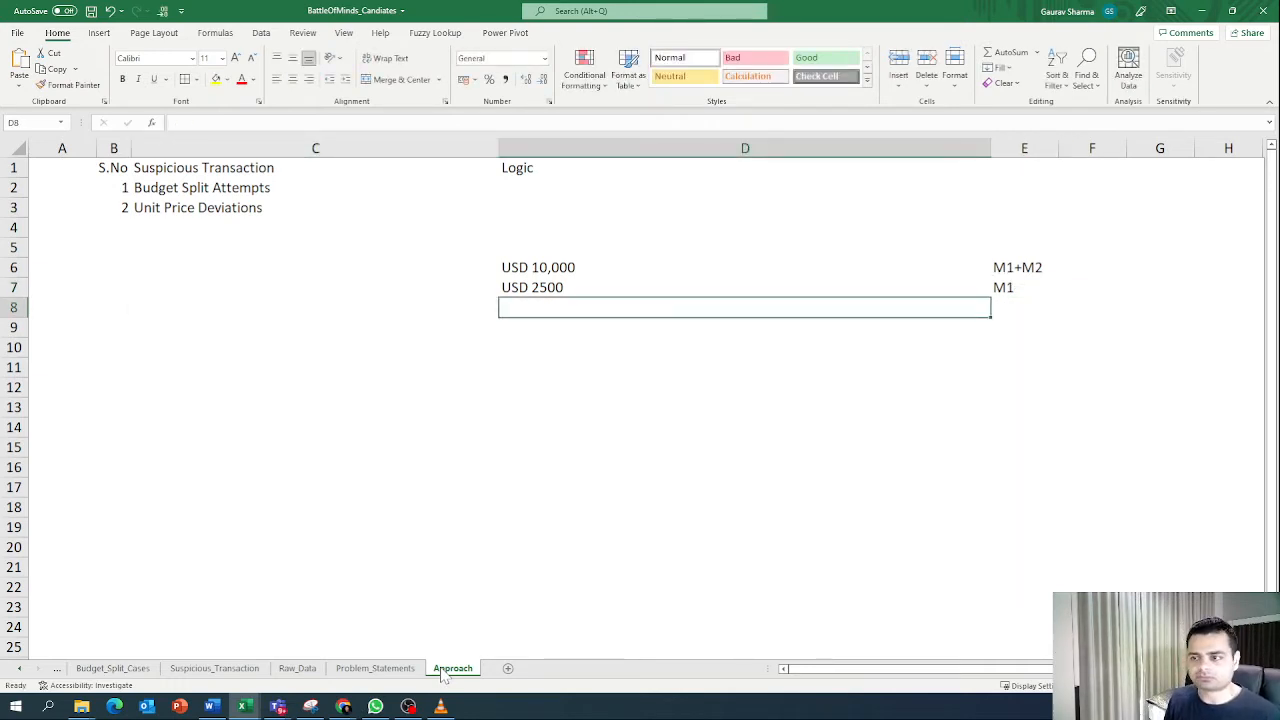
{"action": "key", "text": "Up"}
{"action": "key", "text": "Right"}
{"action": "key", "text": "Left"}
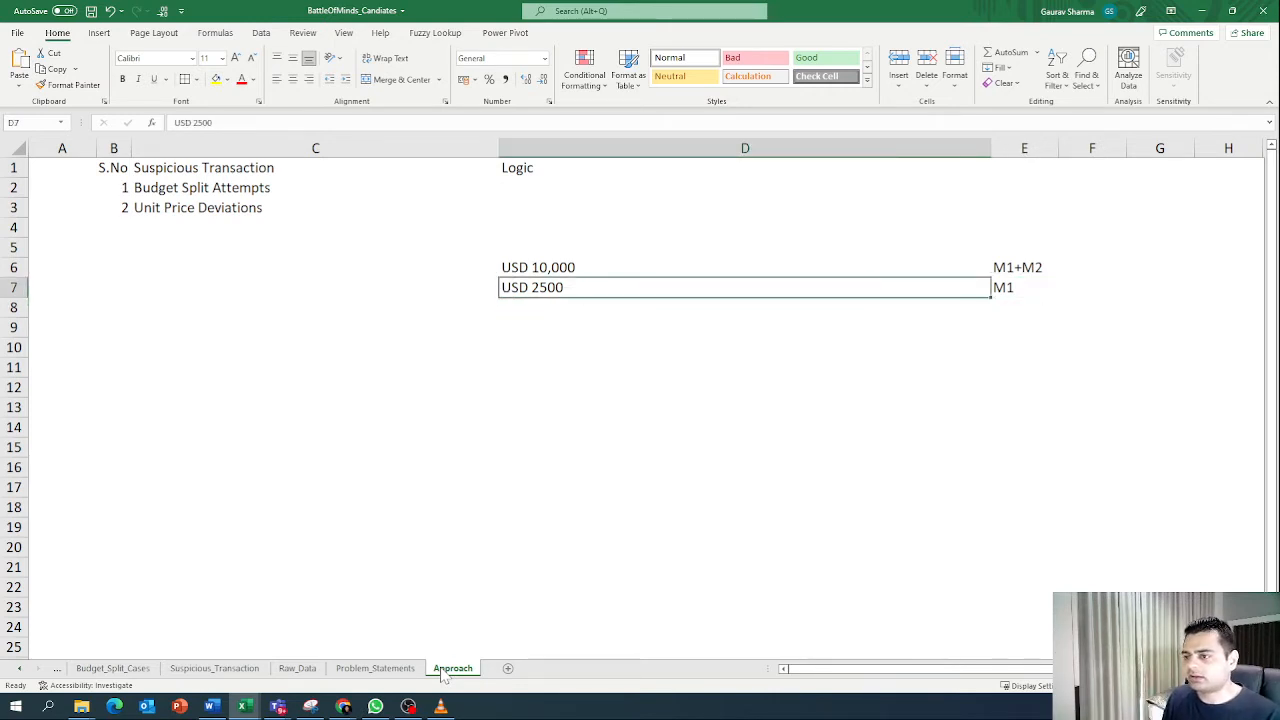
{"action": "key", "text": "Left"}
{"action": "key", "text": "Up"}
{"action": "key", "text": "Right"}
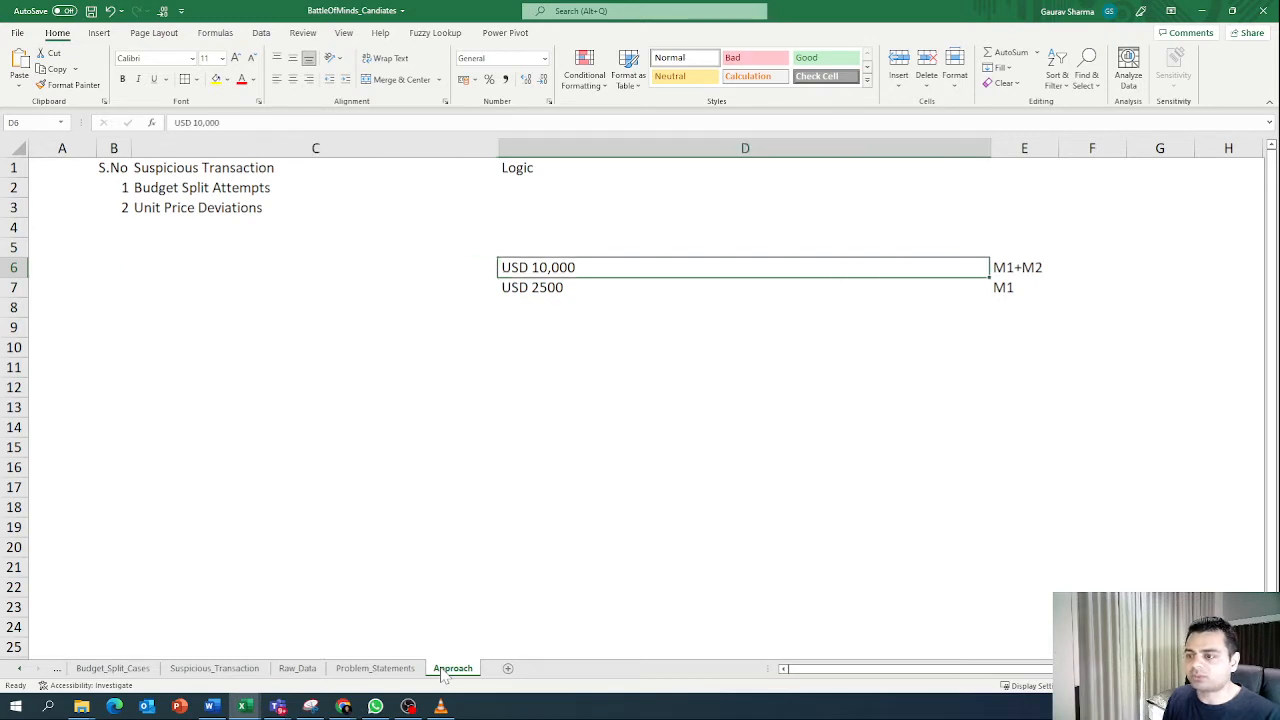
{"action": "key", "text": "Left"}
Step: Enter 1 in F6 for the USD 10,000 example and 4 in F7 for the USD 2500 example
{"action": "key", "text": "Right"}
{"action": "key", "text": "Right"}
{"action": "key", "text": "Right"}
{"action": "type", "text": "1"}
{"action": "key", "text": "Return"}
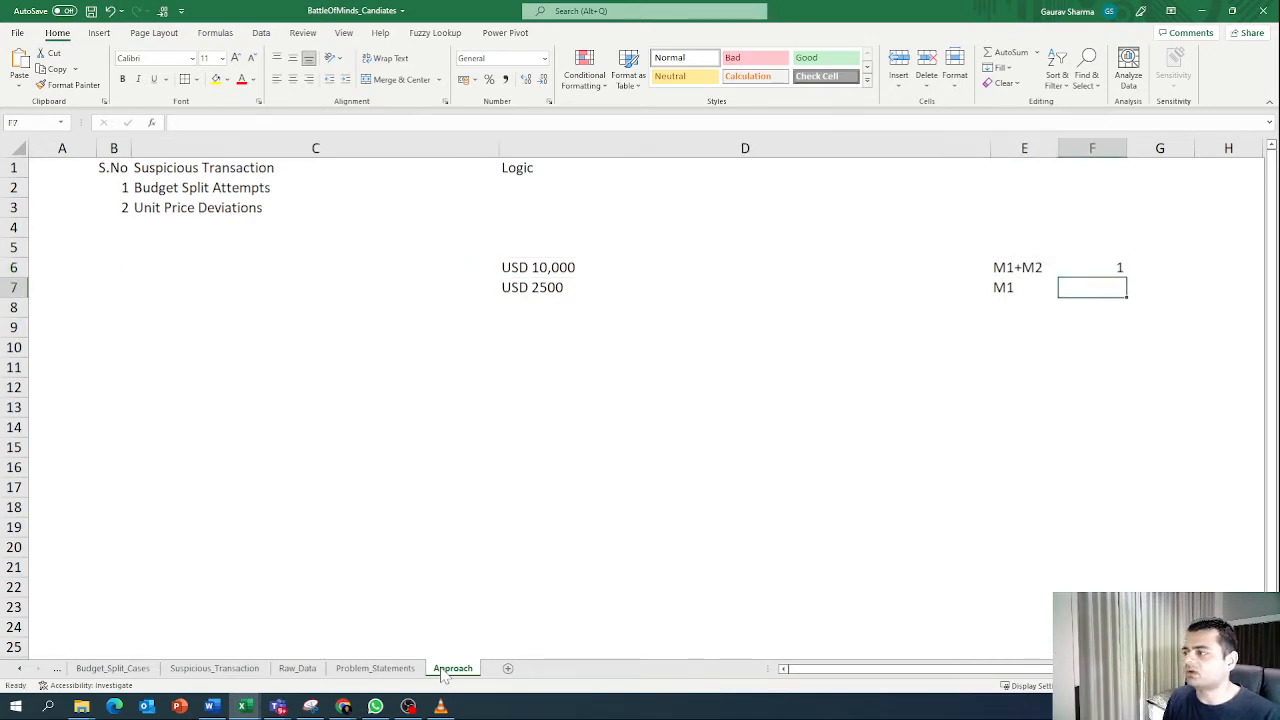
{"action": "type", "text": "4"}
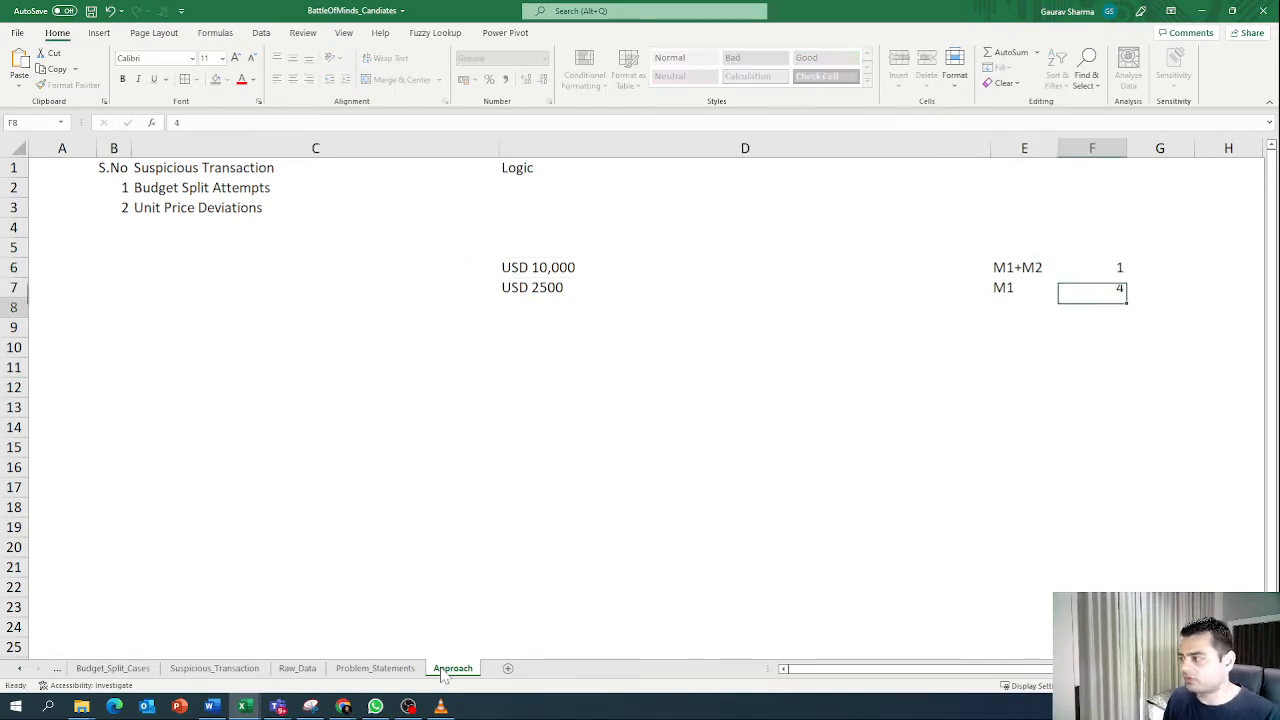
{"action": "key", "text": "Return"}
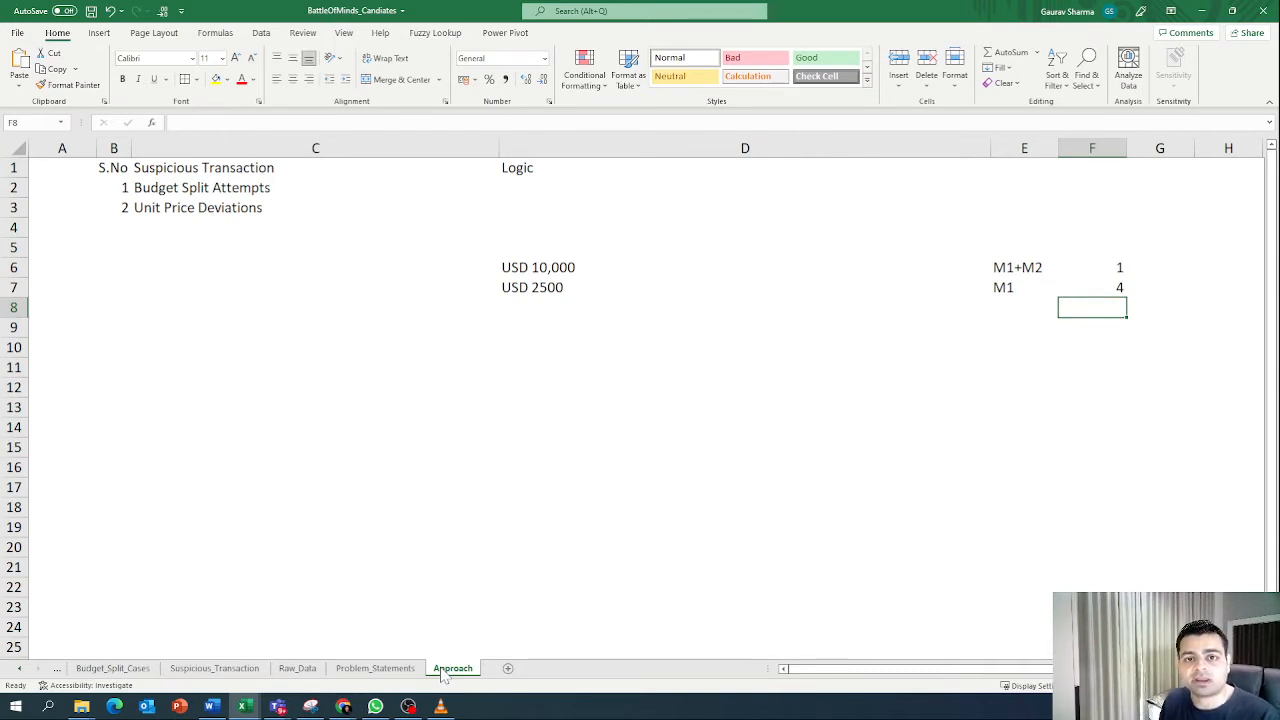
Step: Highlight the M1+M2 cell E6 with a yellow fill
{"action": "left_click", "coordinate": [1014, 267]}
{"action": "left_click", "coordinate": [215, 80]}
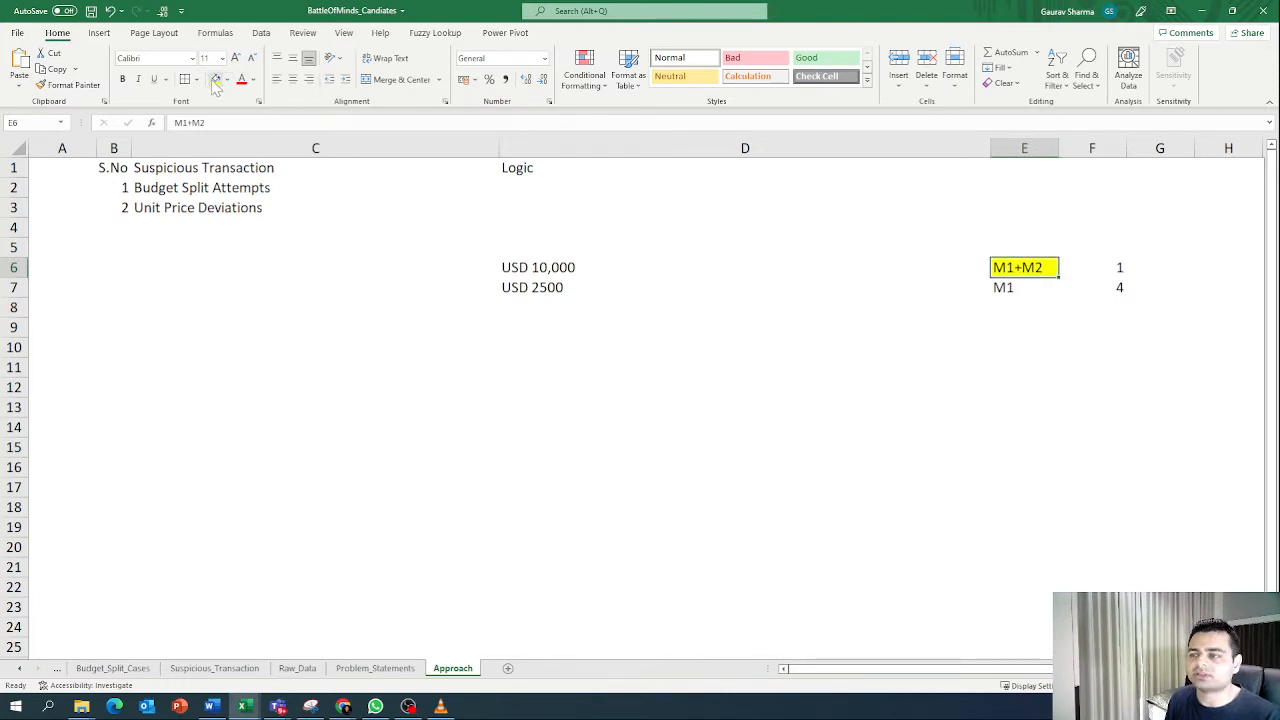
{"action": "left_click", "coordinate": [1000, 289]}
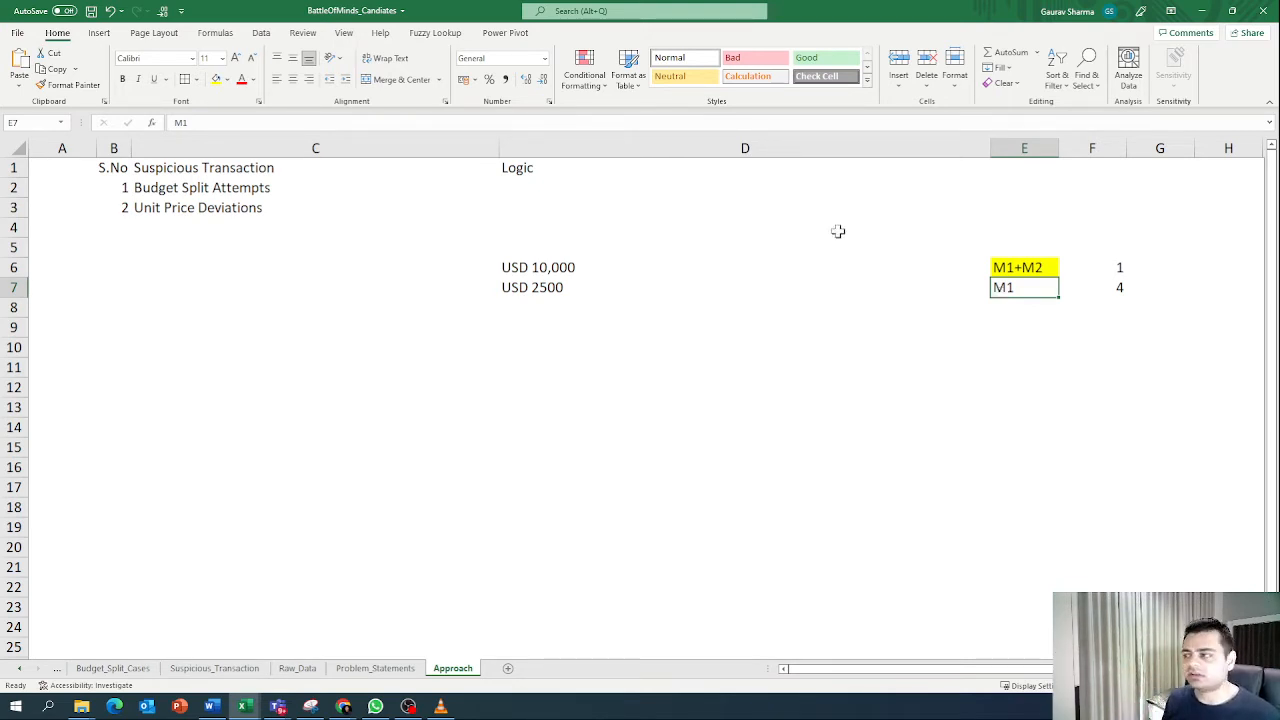
Step: Clear the contents of the approval-limit example in D6:F7
{"action": "left_click", "coordinate": [541, 268]}
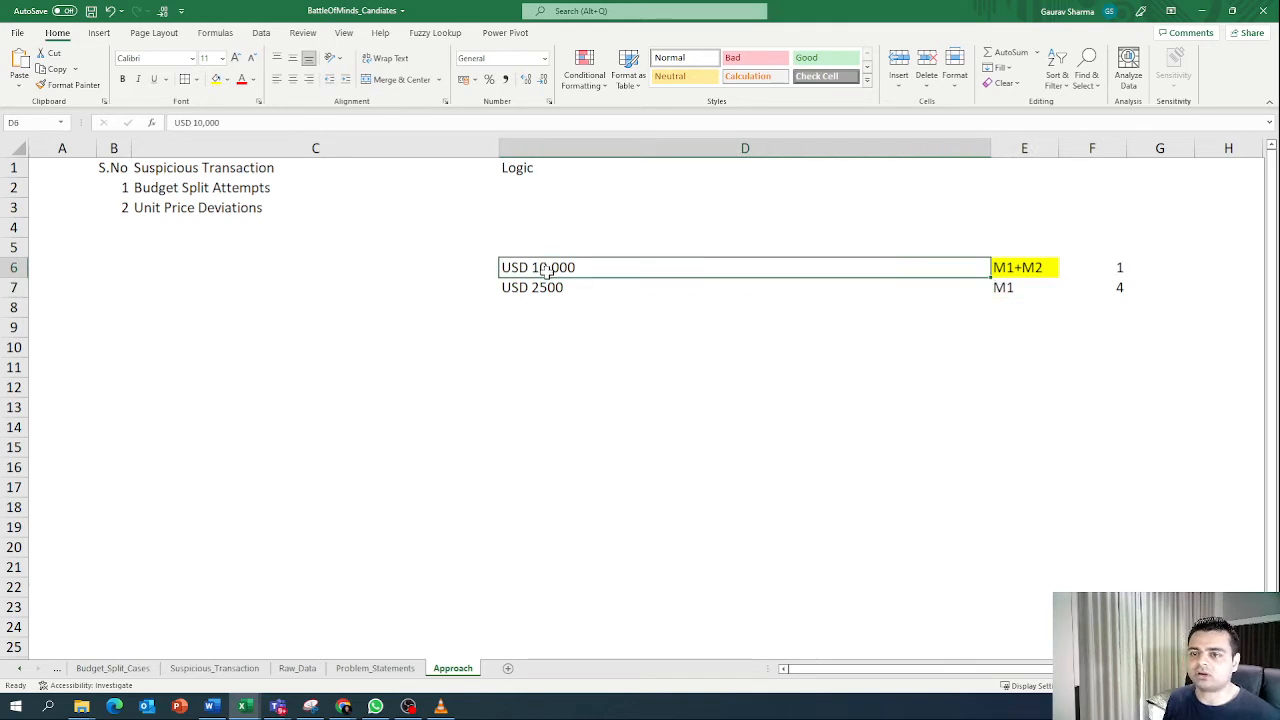
{"action": "mouse_move", "coordinate": [544, 270]}
{"action": "left_mouse_down"}
{"action": "mouse_move", "coordinate": [551, 286]}
{"action": "mouse_move", "coordinate": [1094, 288]}
{"action": "left_mouse_up"}
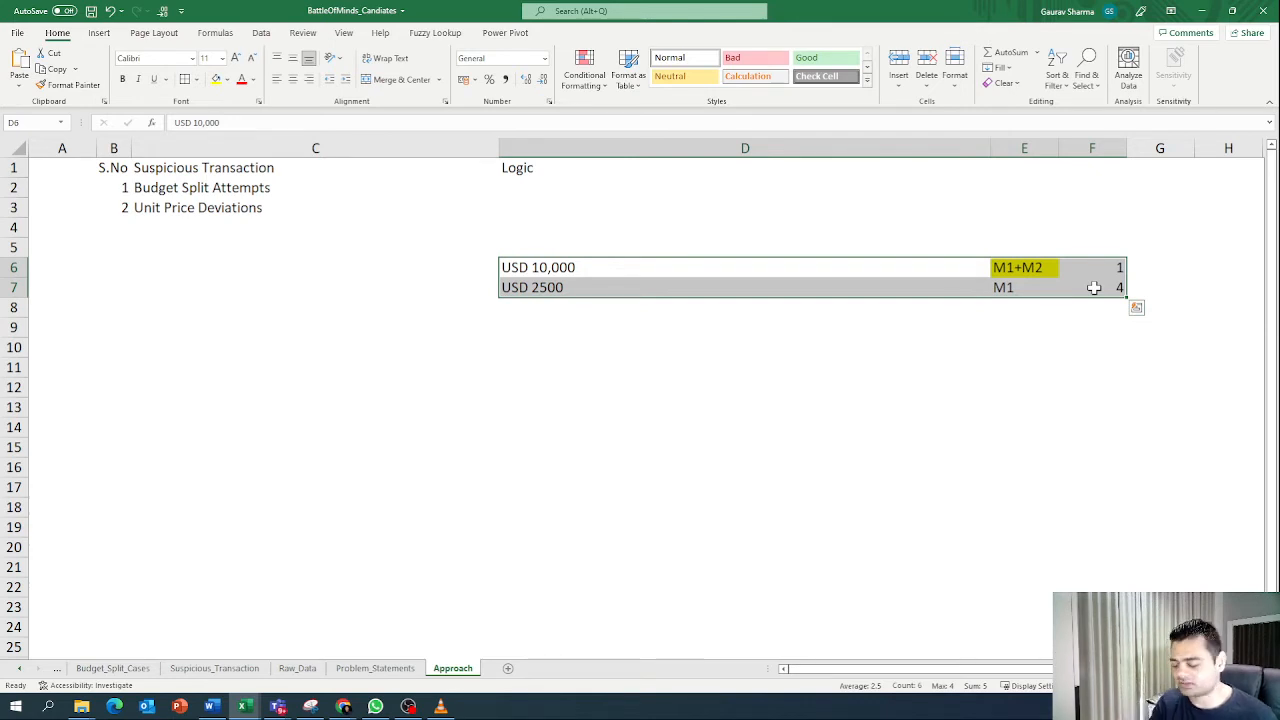
{"action": "key", "text": "Delete"}
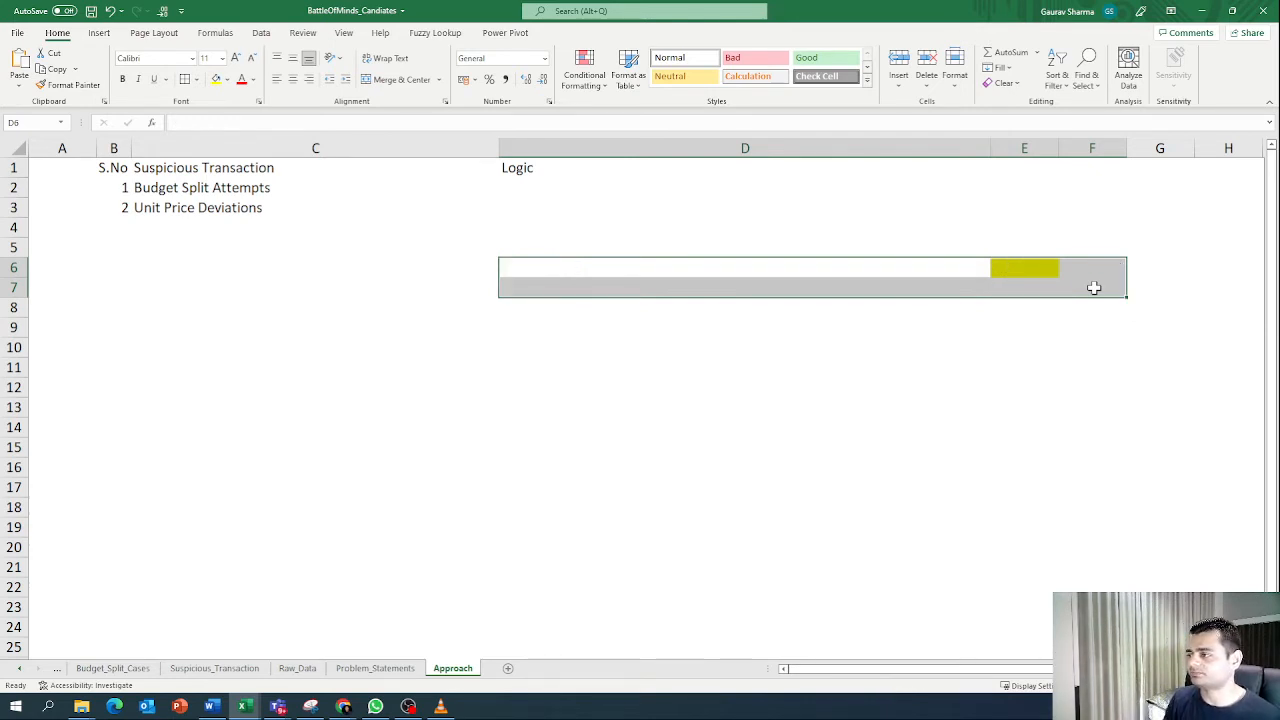
Step: Enter the Budget Split Attempts logic in D2 as "PO released on SAME DAY with SAME SUPPLIER for SAME PRODUCT having SAME UNIT PRICE"
{"action": "left_click", "coordinate": [546, 183]}
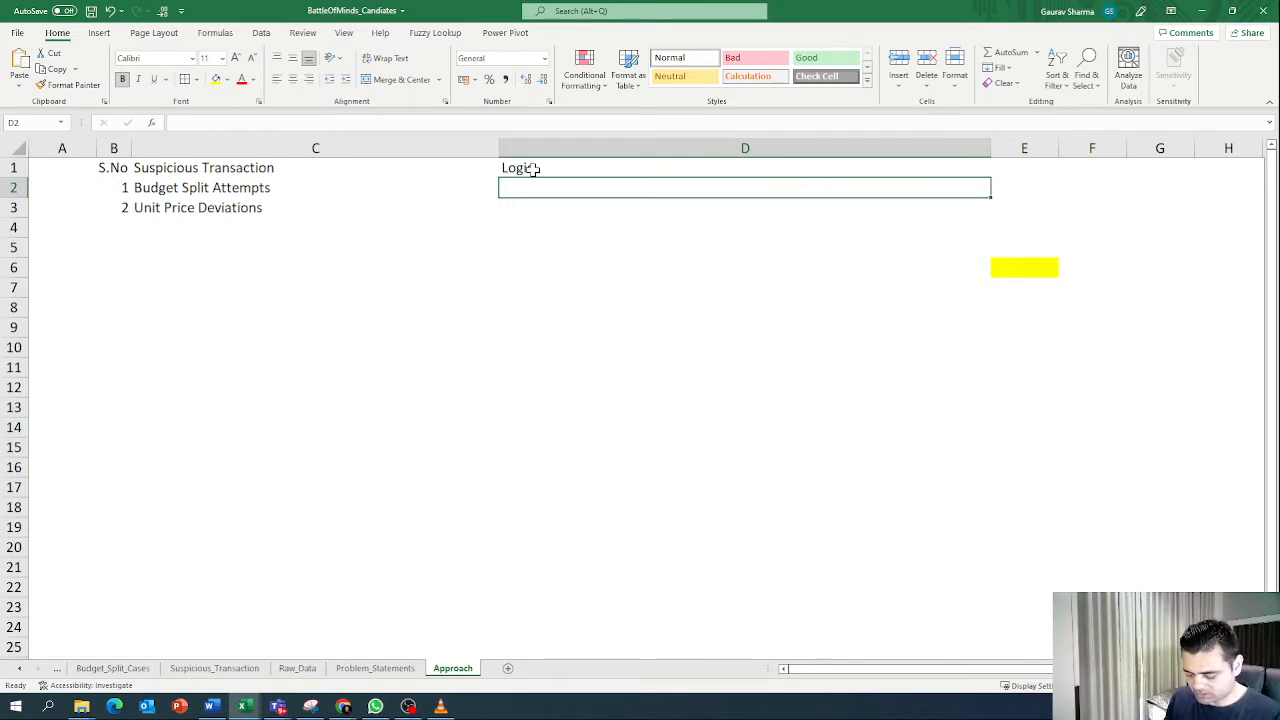
{"action": "type", "text": "PO re"}
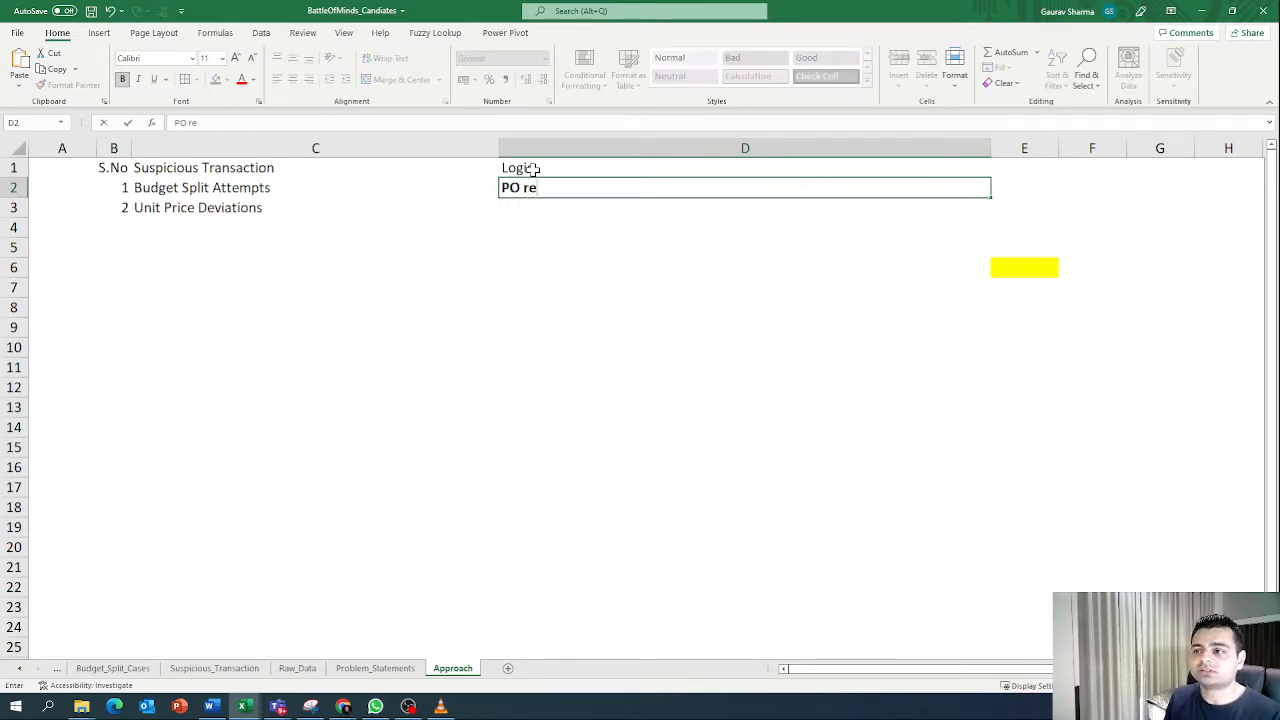
{"action": "type", "text": "leased on S"}
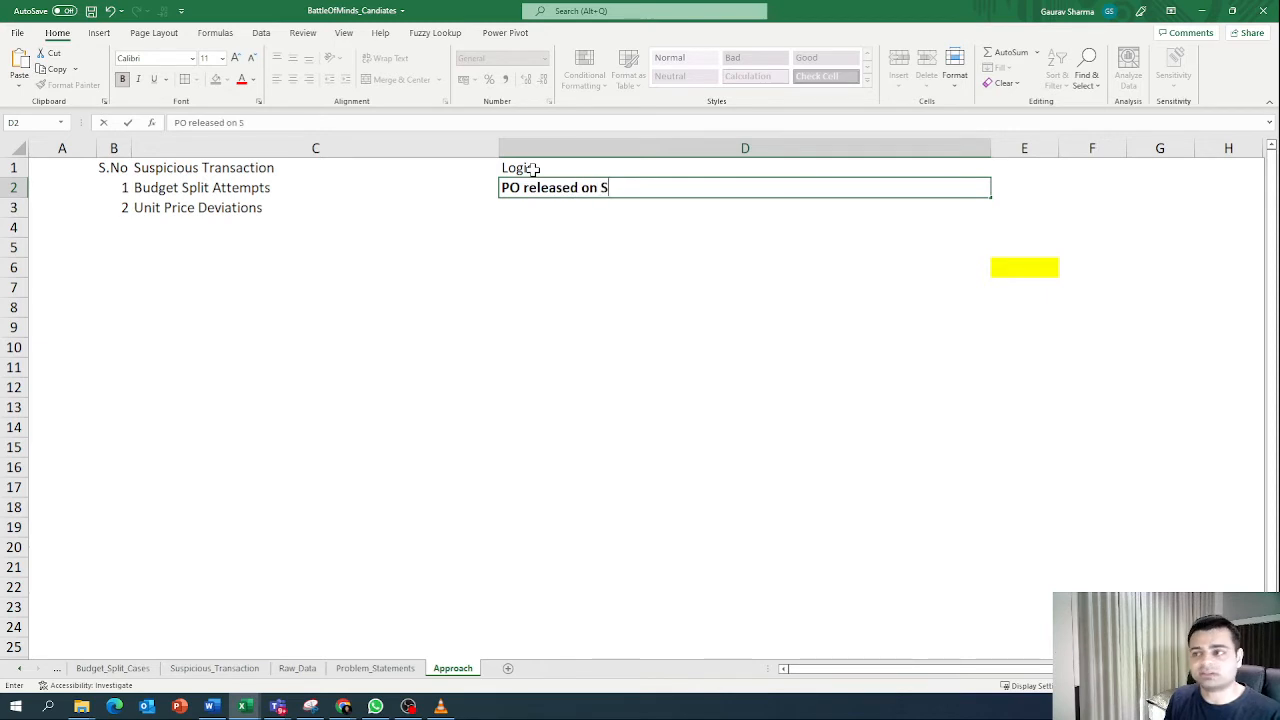
{"action": "type", "text": "AME DAY"}
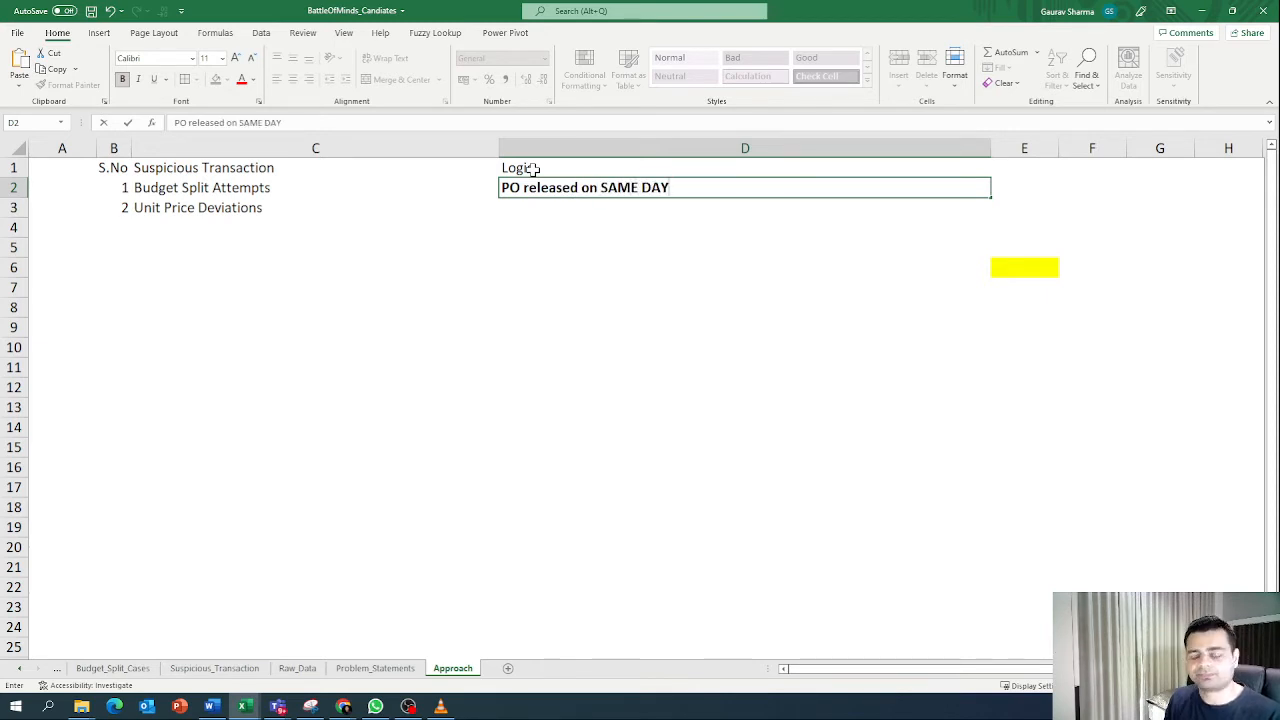
{"action": "type", "text": " with SAME"}
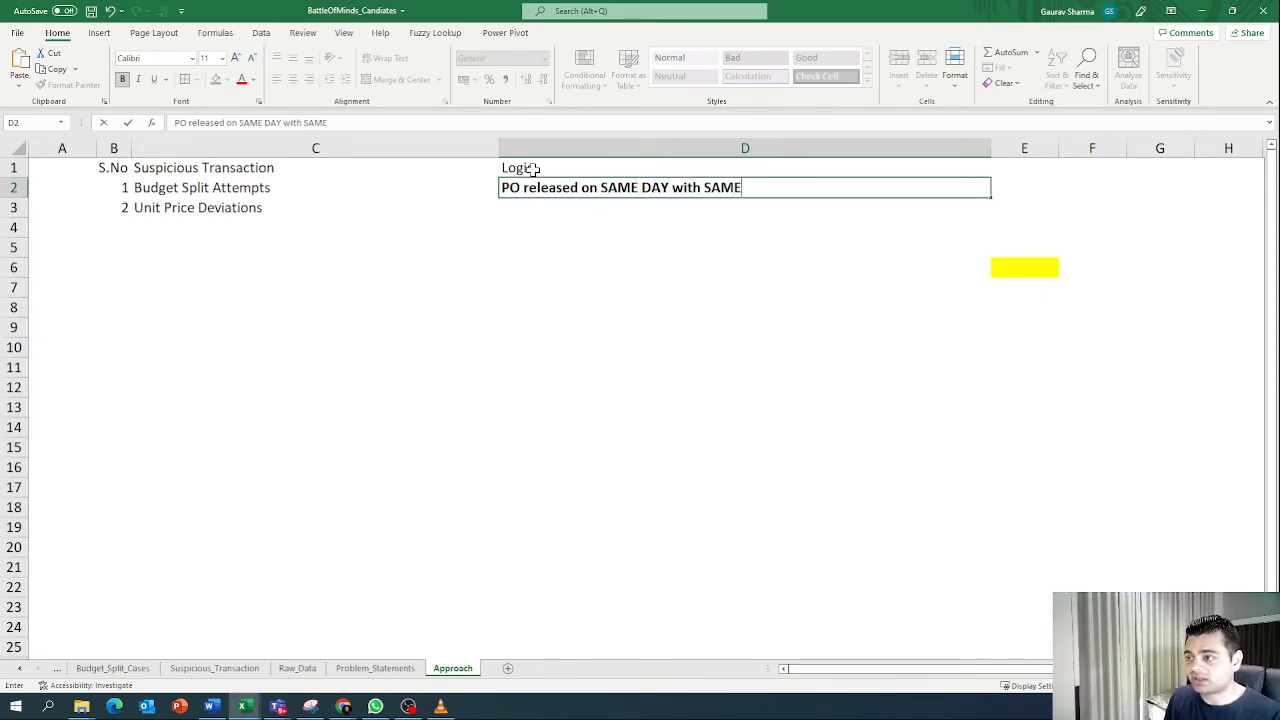
{"action": "type", "text": " SUPPLIER"}
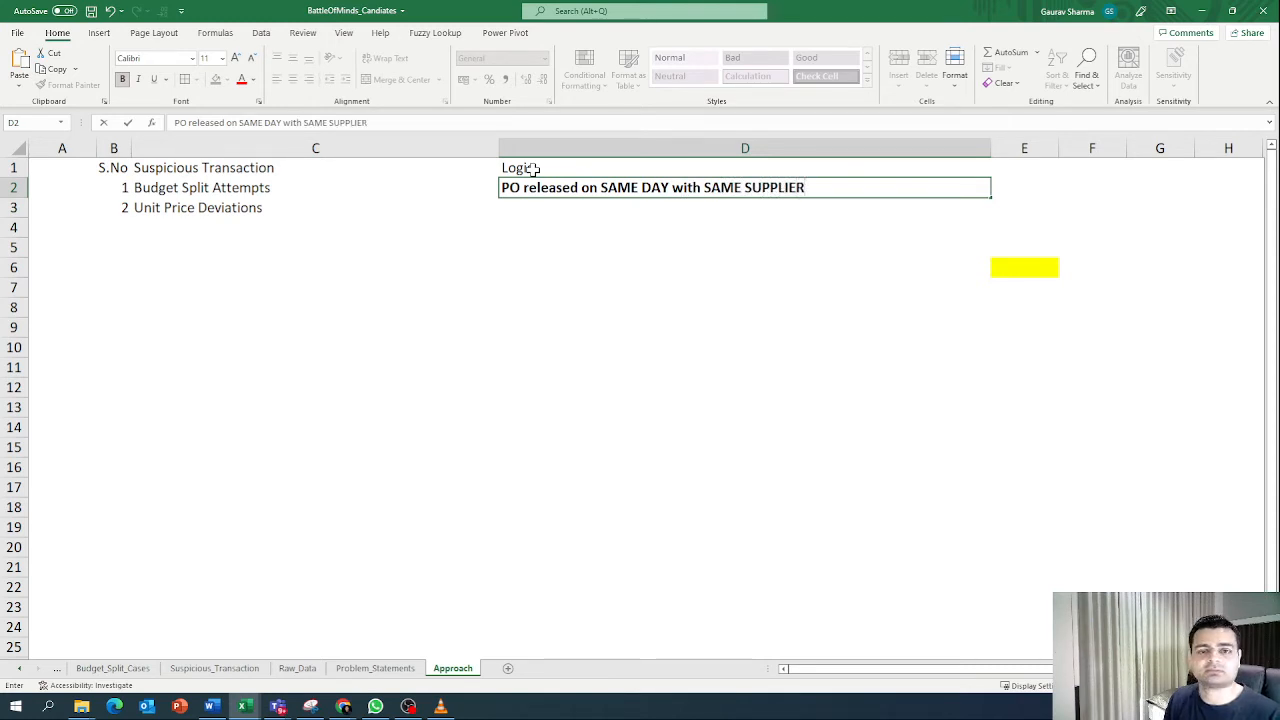
{"action": "type", "text": " for S"}
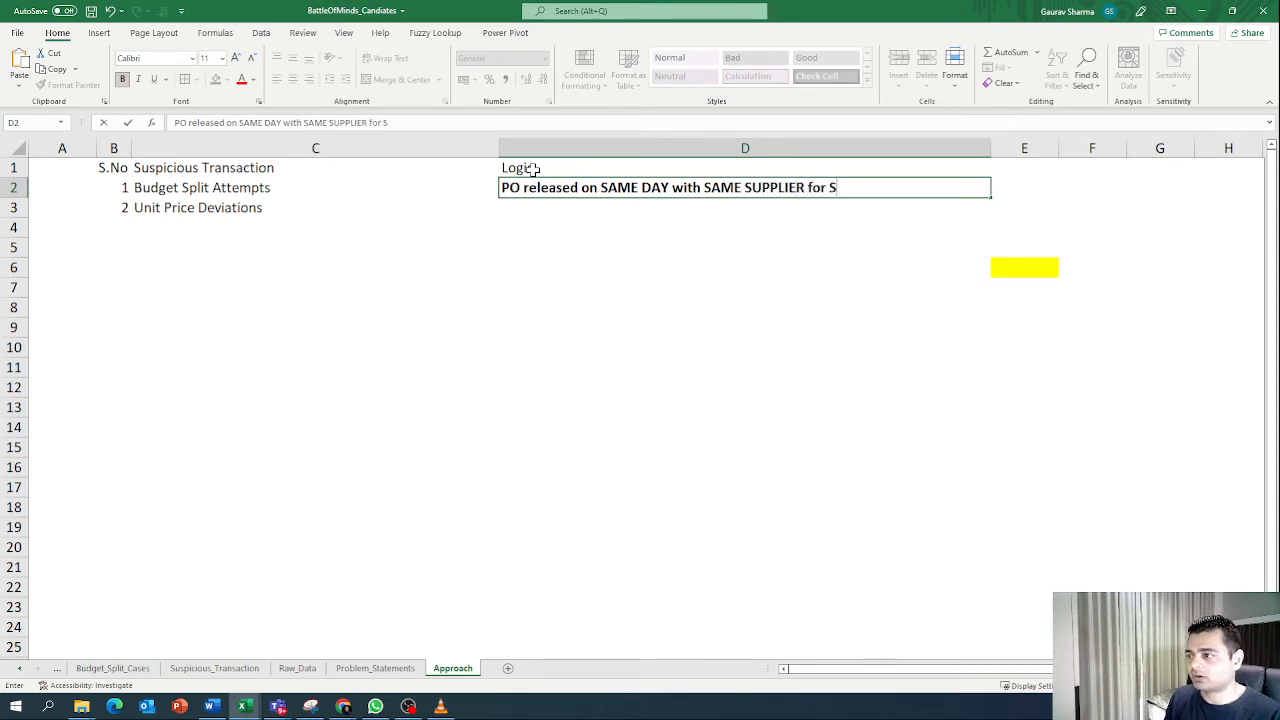
{"action": "type", "text": "AME PRODUCT"}
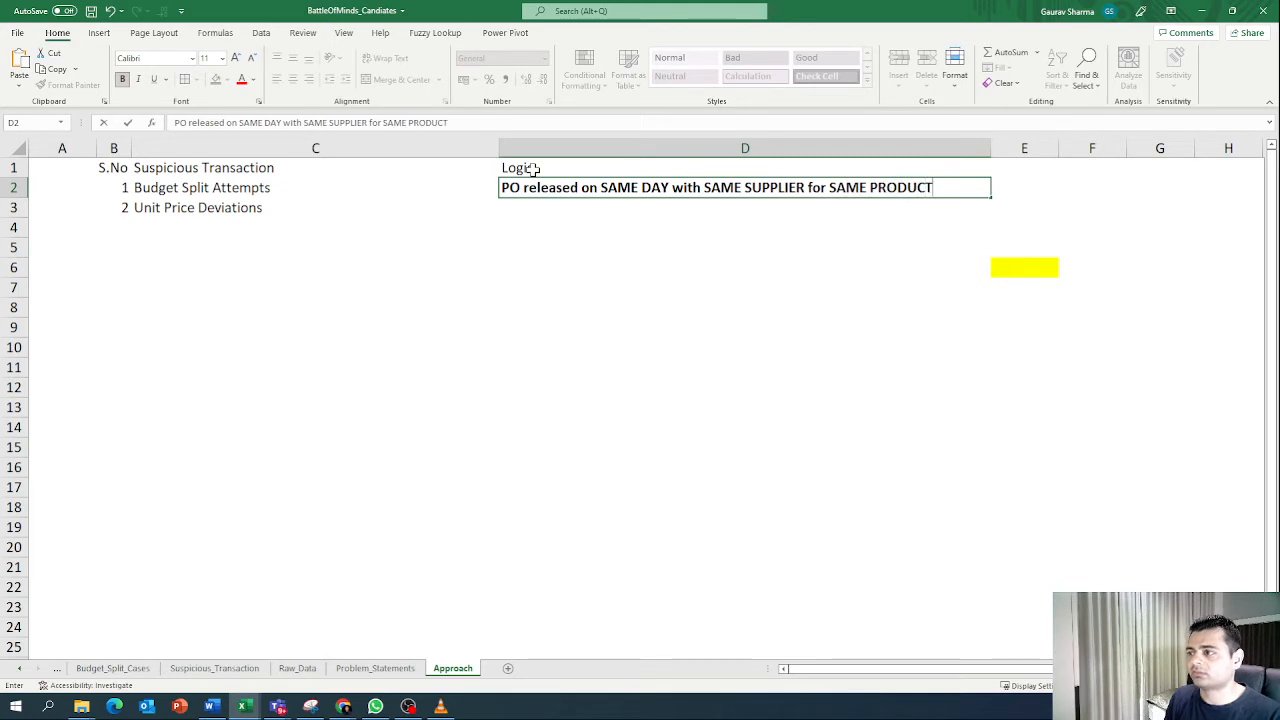
{"action": "type", "text": " hav"}
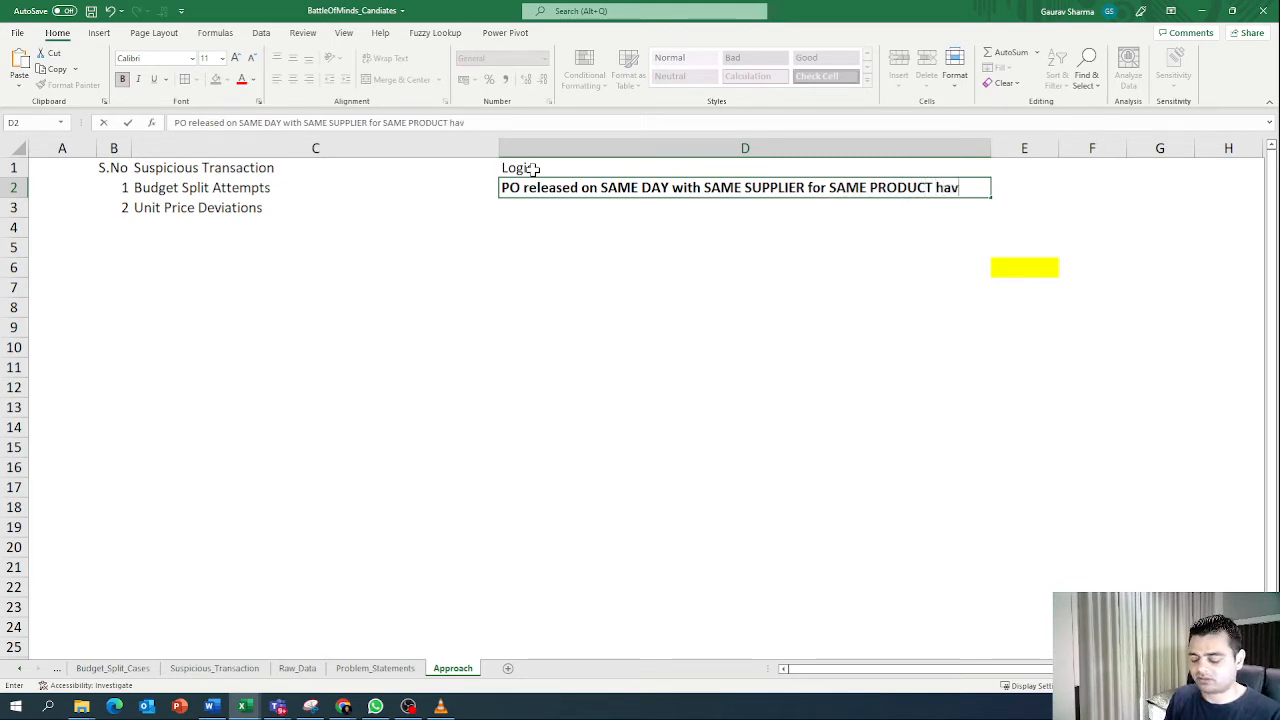
{"action": "type", "text": "ing SAME"}
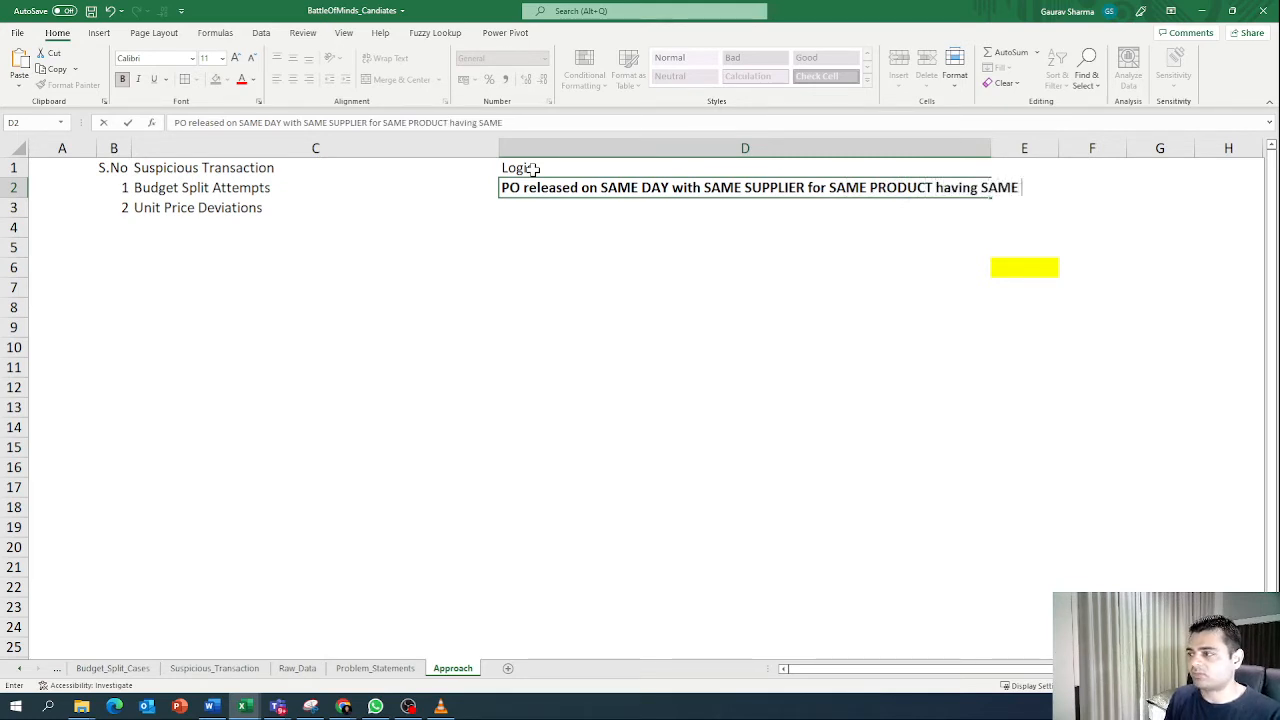
{"action": "type", "text": " UNIT PRICE"}
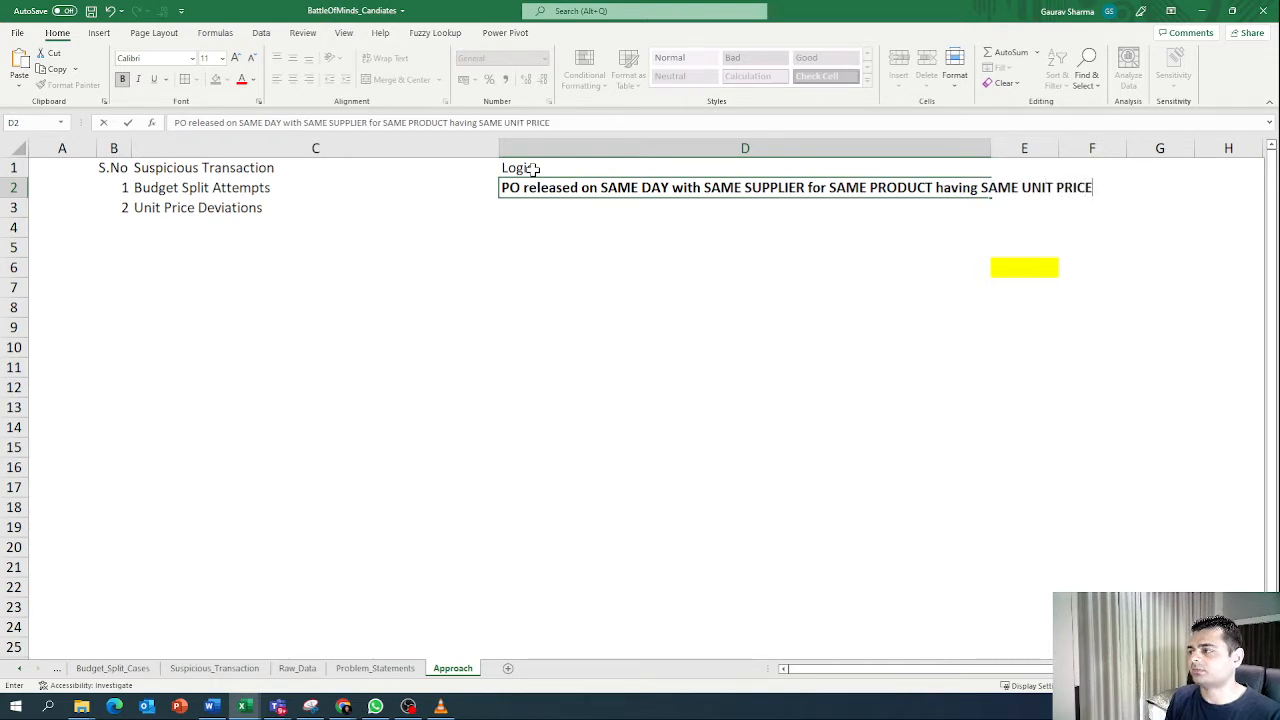
{"action": "key", "text": "Return"}
{"action": "key", "text": "Up"}
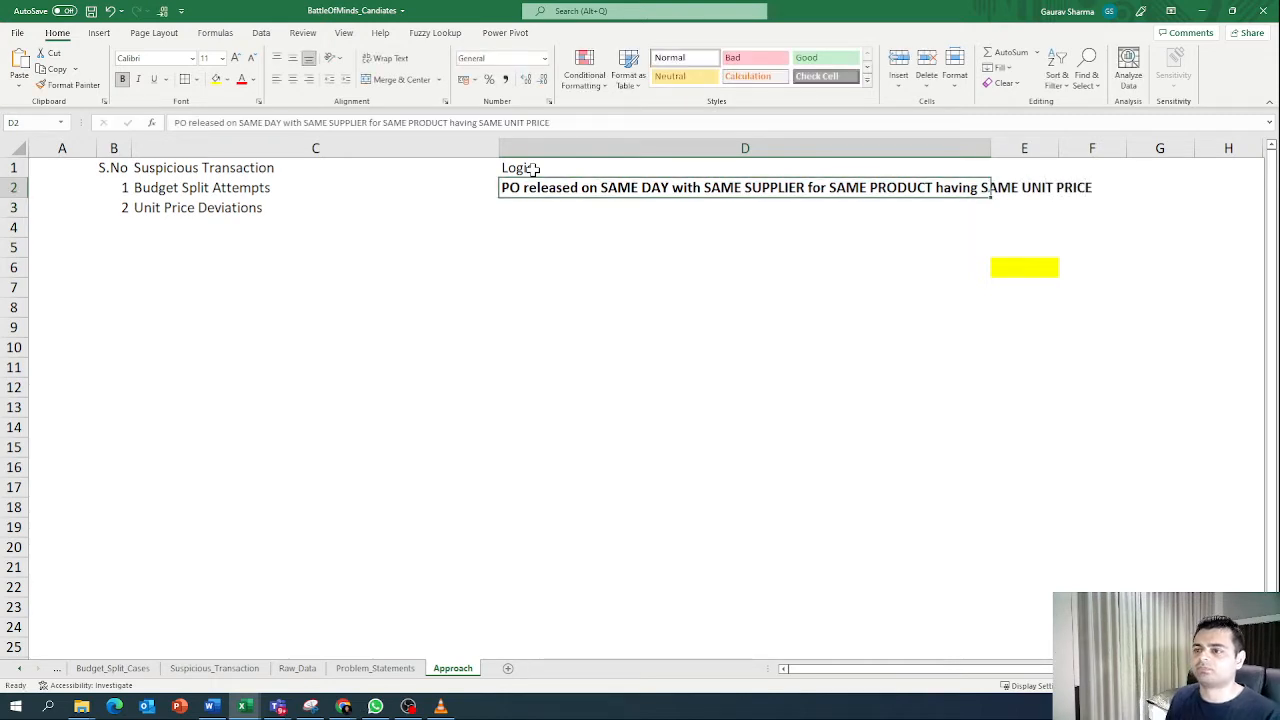
Step: Remove the leftover yellow highlight from E6 by filling the blank formatting of E5 down over it
{"action": "left_click", "coordinate": [1026, 249]}
{"action": "left_click_drag", "start_coordinate": [1057, 257], "coordinate": [1060, 285]}
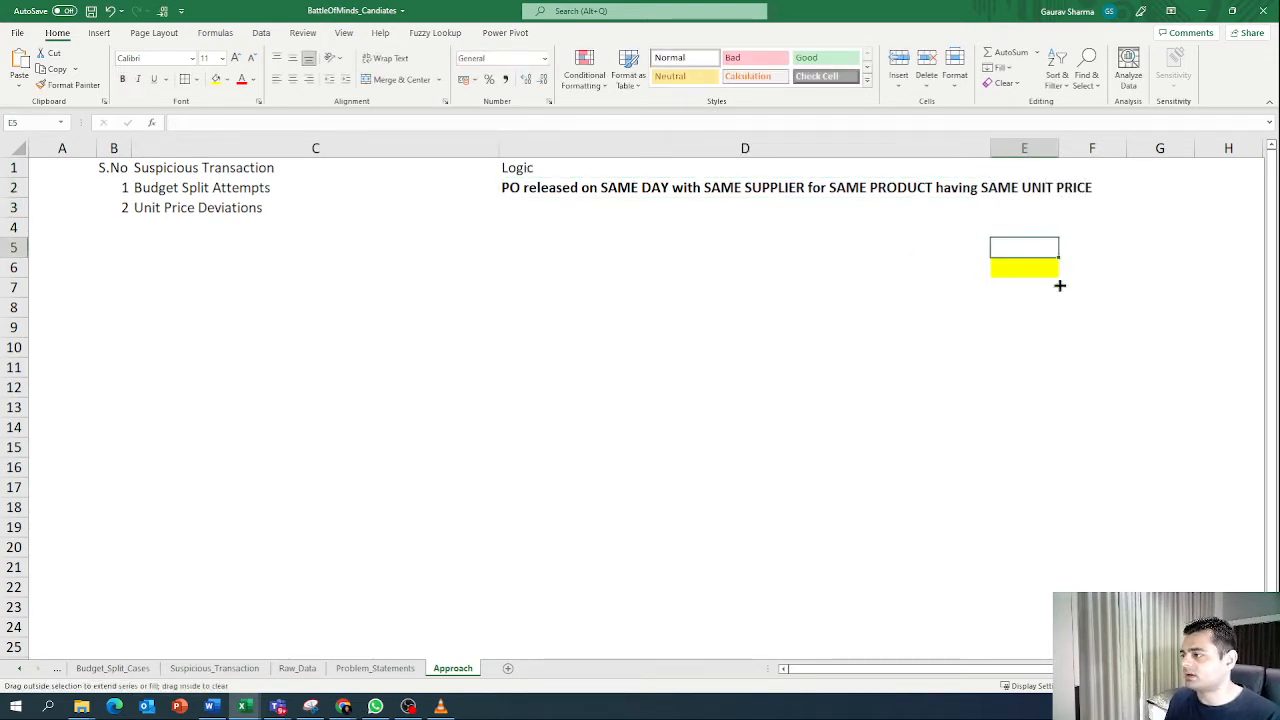
{"action": "left_click", "coordinate": [997, 300]}
Step: Fit column D to the width of the logic text and narrow column C to just fit the transaction names
{"action": "double_click", "coordinate": [991, 148]}
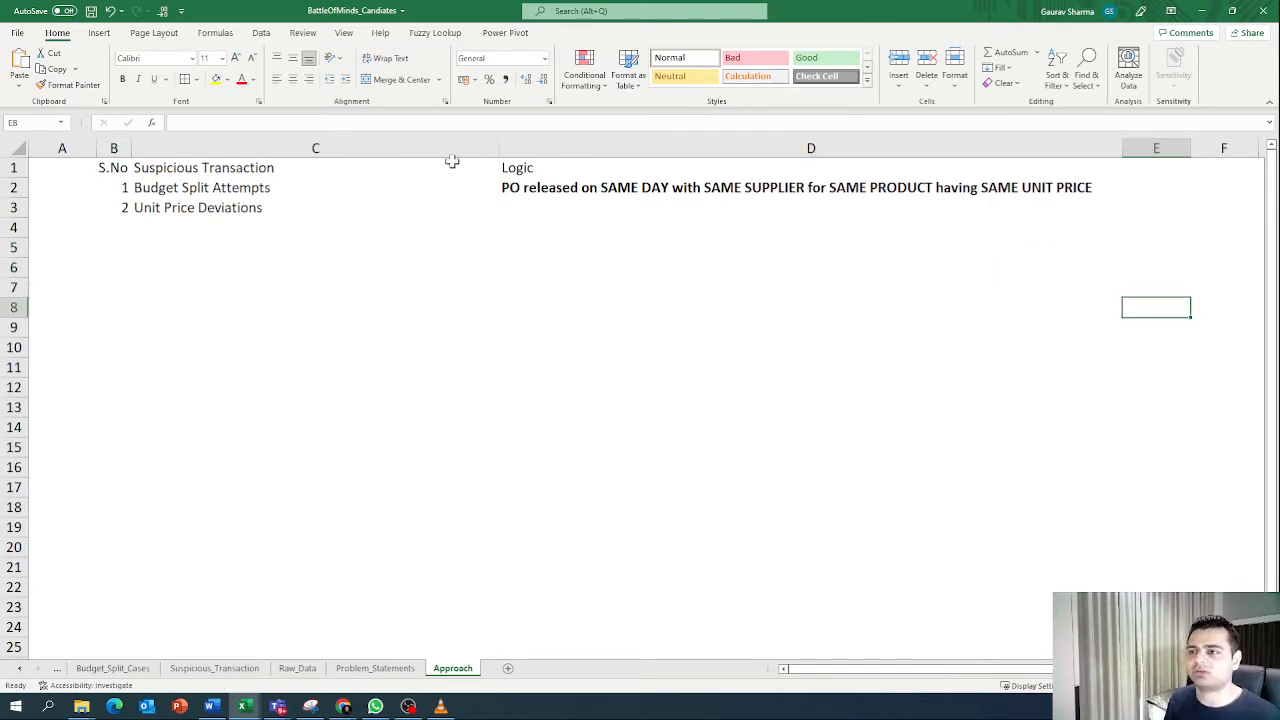
{"action": "left_click_drag", "start_coordinate": [498, 148], "coordinate": [301, 150]}
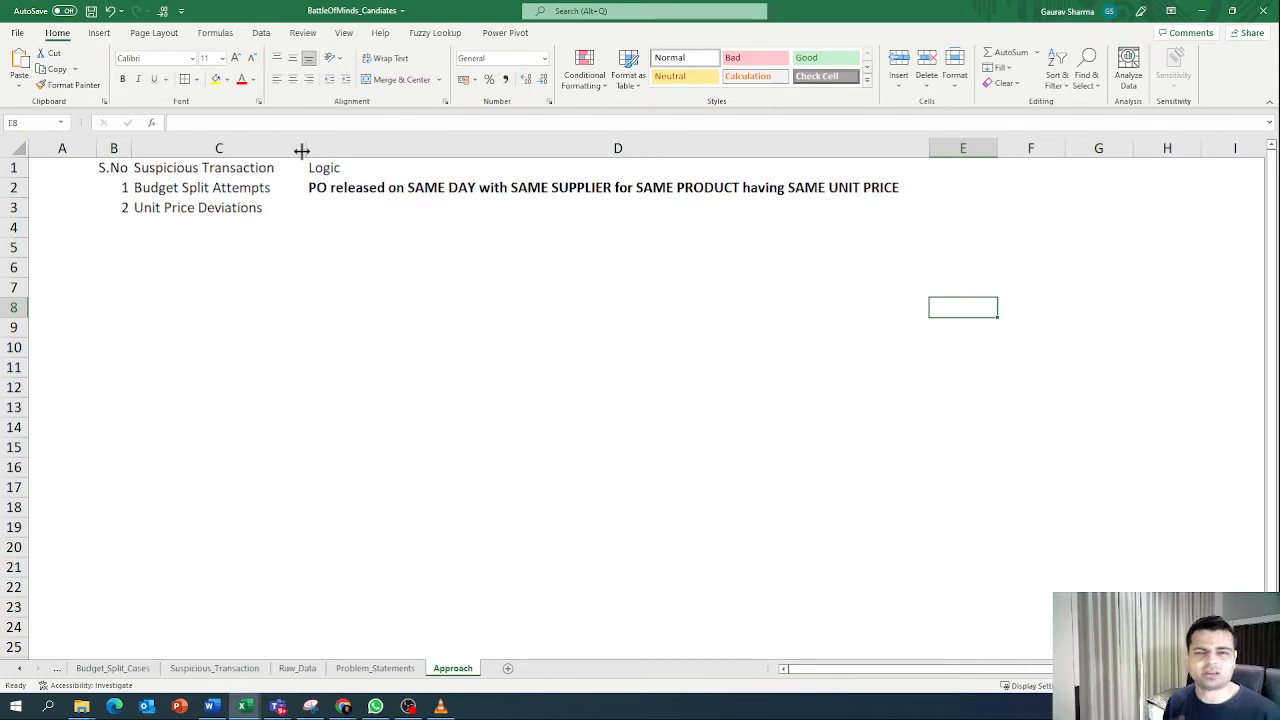
Step: Color the phrases SAME DAY, SAME SUPPLIER, SAME PRODUCT and SAME UNIT PRICE in D2 red
{"action": "left_click", "coordinate": [341, 193]}
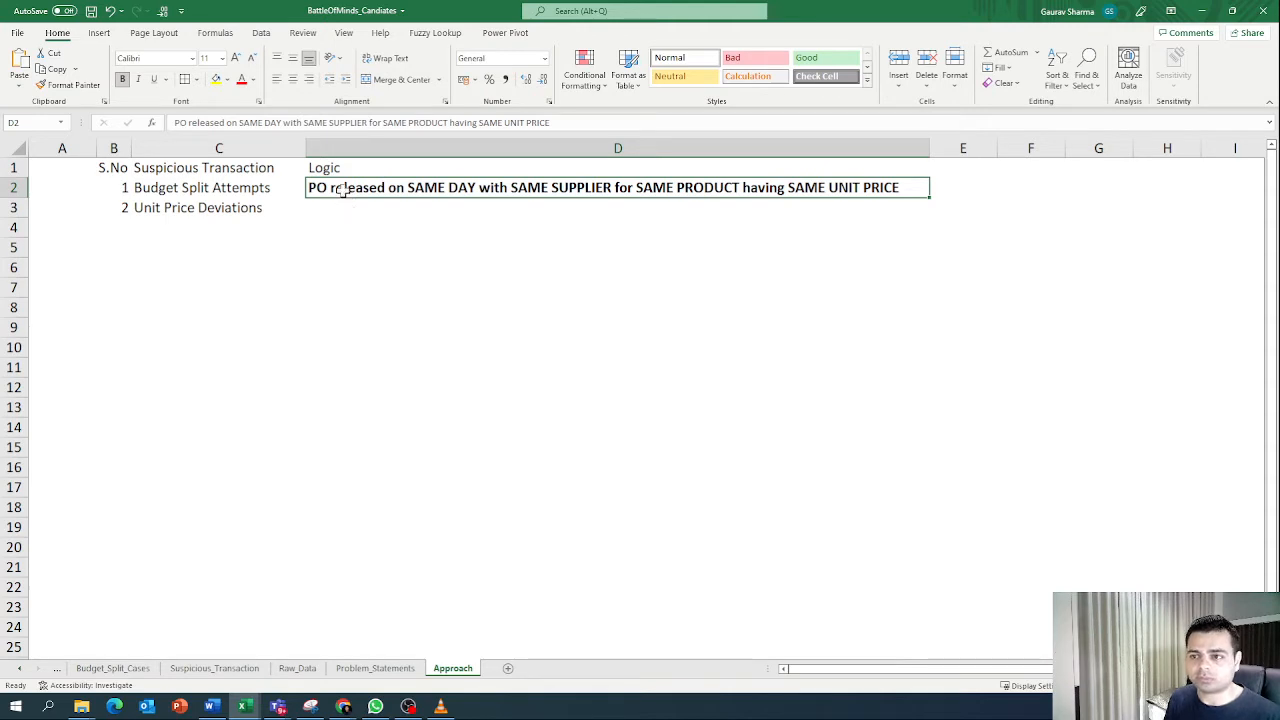
{"action": "double_click", "coordinate": [343, 188]}
{"action": "left_click_drag", "start_coordinate": [426, 187], "coordinate": [476, 187]}
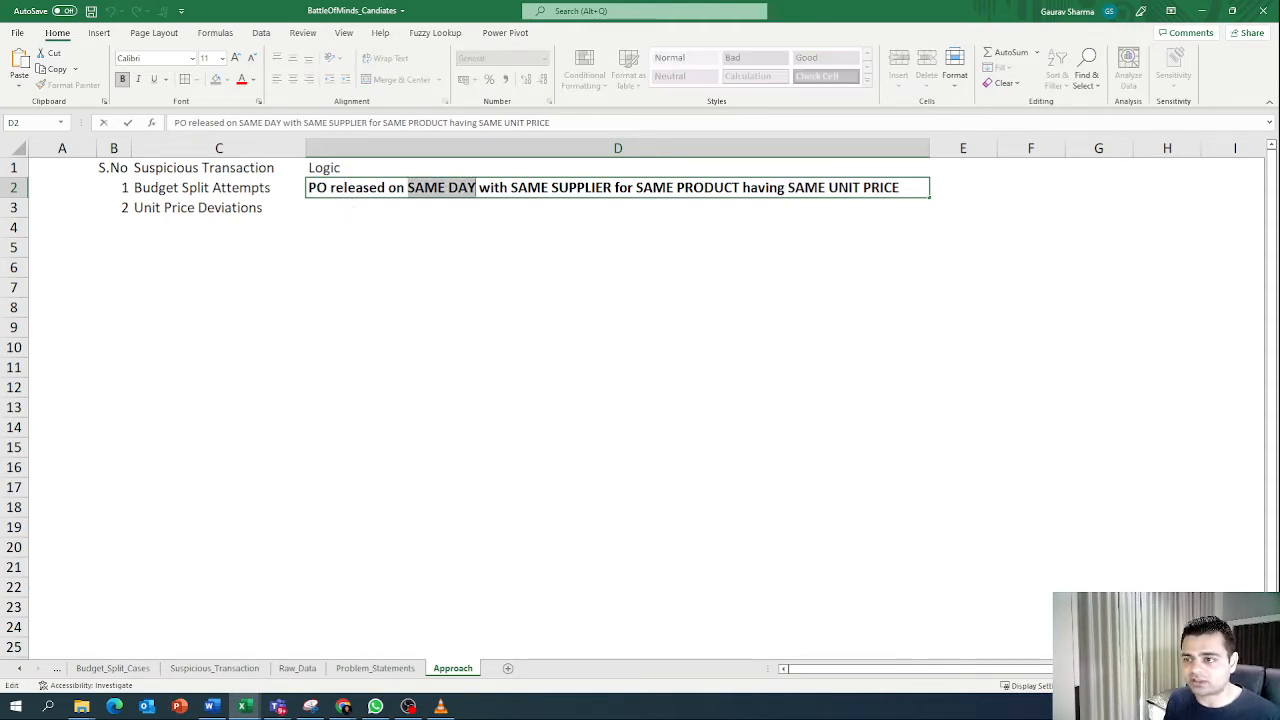
{"action": "left_click", "coordinate": [241, 79]}
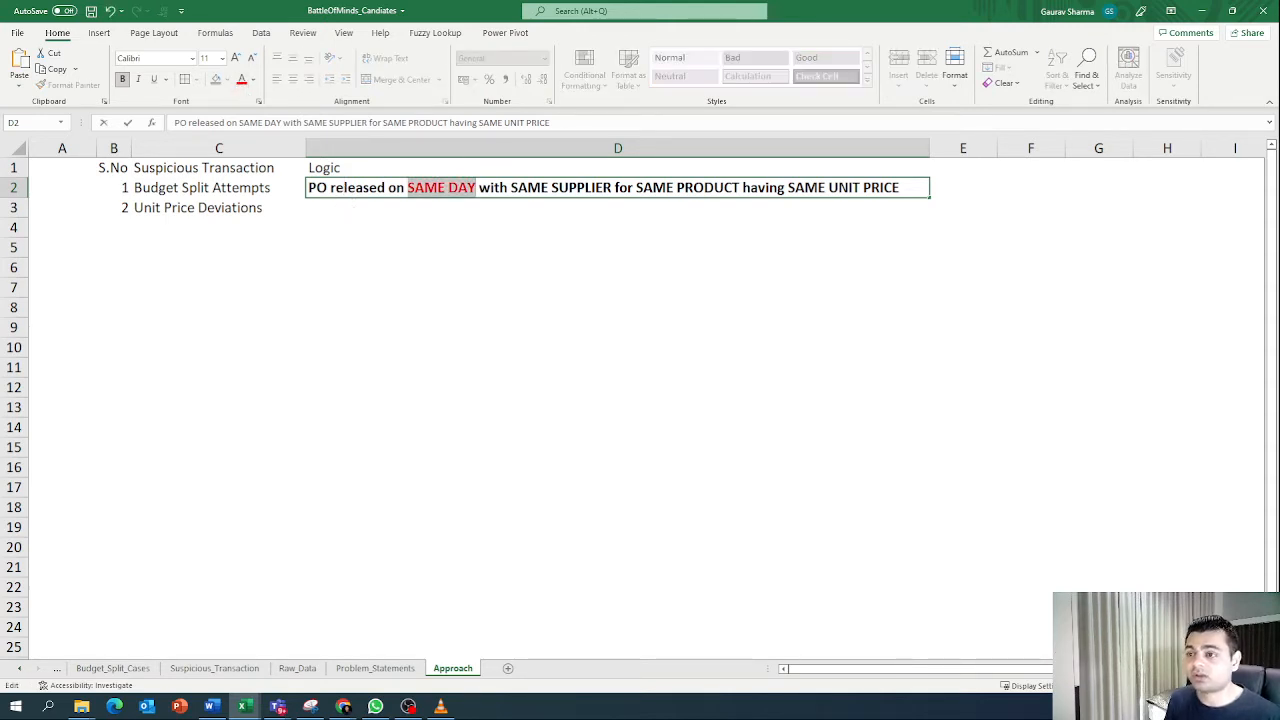
{"action": "left_click_drag", "start_coordinate": [509, 187], "coordinate": [900, 187]}
{"action": "left_click", "coordinate": [241, 79]}
{"action": "left_click", "coordinate": [241, 79]}
{"action": "left_click", "coordinate": [241, 79]}
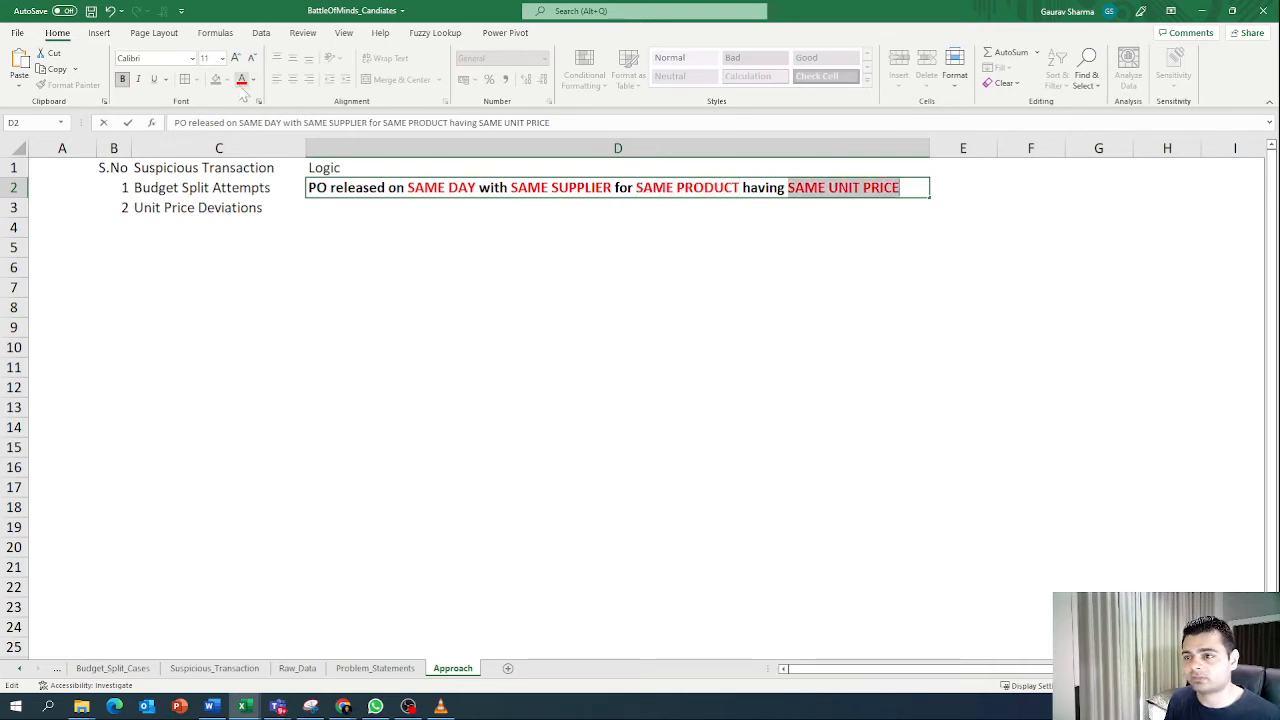
{"action": "left_click", "coordinate": [533, 352]}
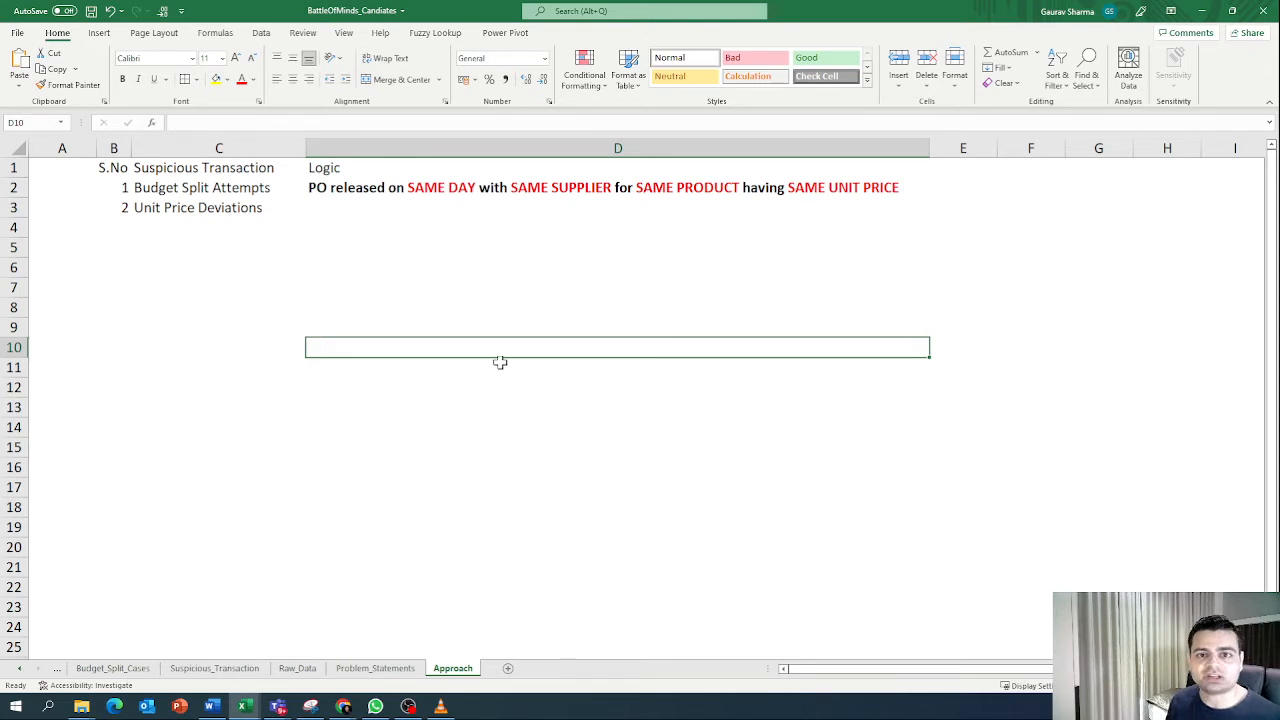
Step: Create a PivotTable from Raw_Data range A1:H1734 on a new worksheet, with the data added to the Data Model
{"action": "left_click", "coordinate": [297, 668]}
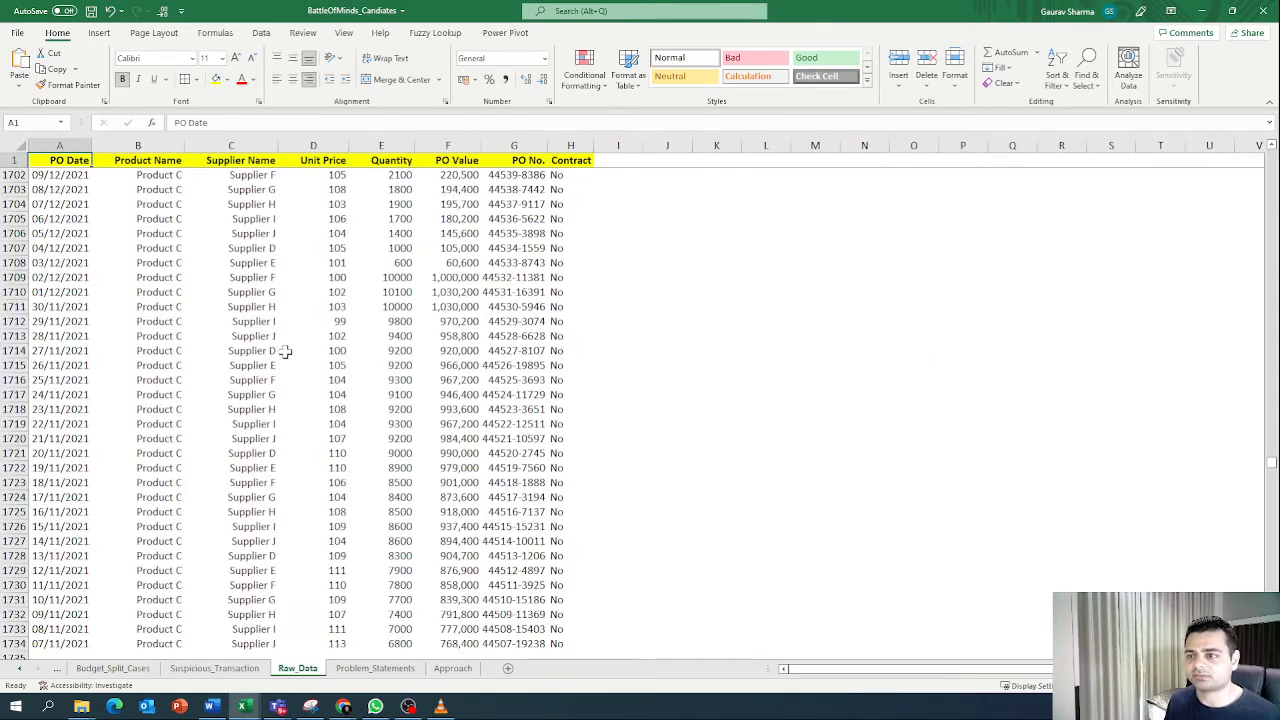
{"action": "left_click", "coordinate": [99, 33]}
{"action": "left_click", "coordinate": [24, 80]}
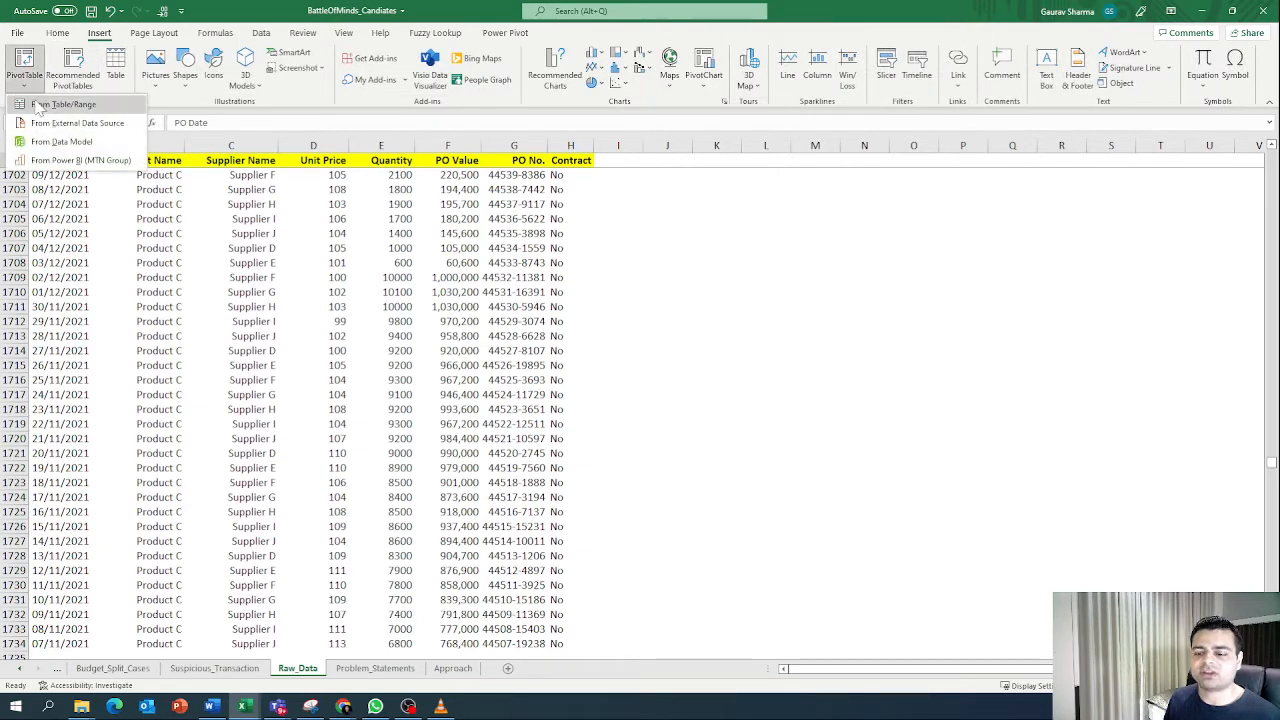
{"action": "left_click", "coordinate": [40, 104]}
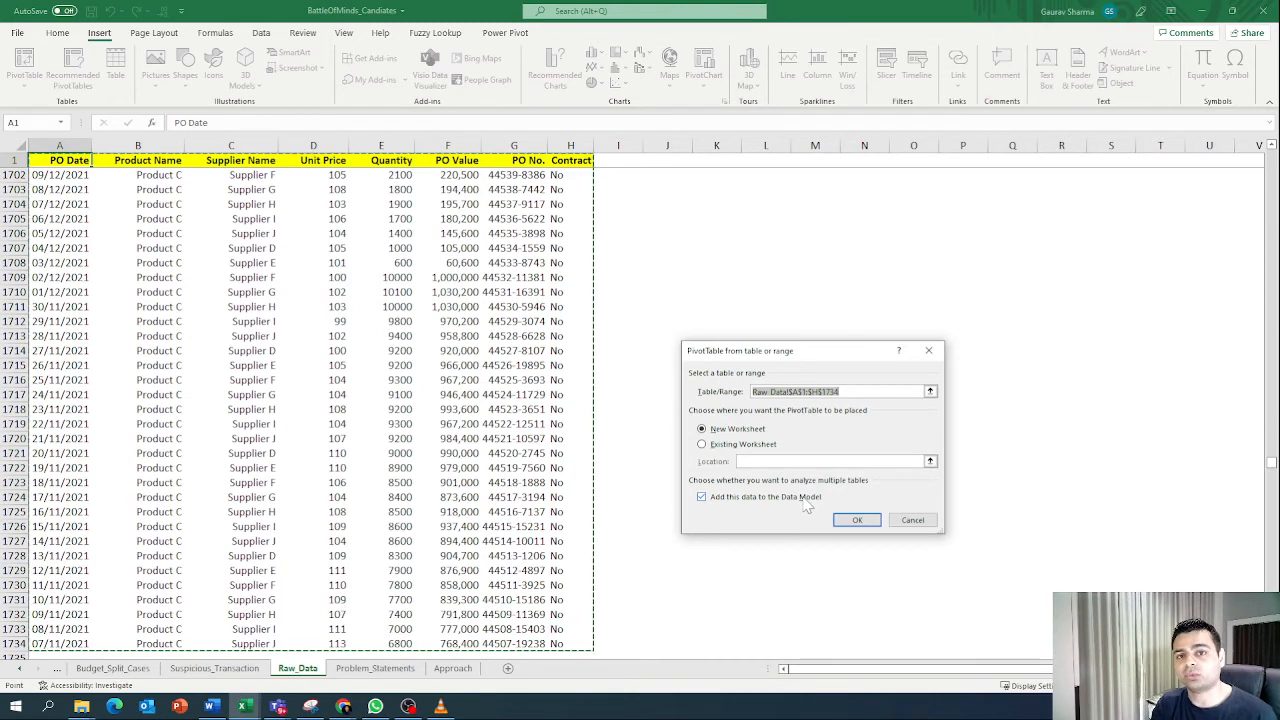
{"action": "left_click", "coordinate": [863, 521]}
Step: Rename the new PivotTable sheet as Budget_Splits and save the workbook
{"action": "right_click", "coordinate": [292, 669]}
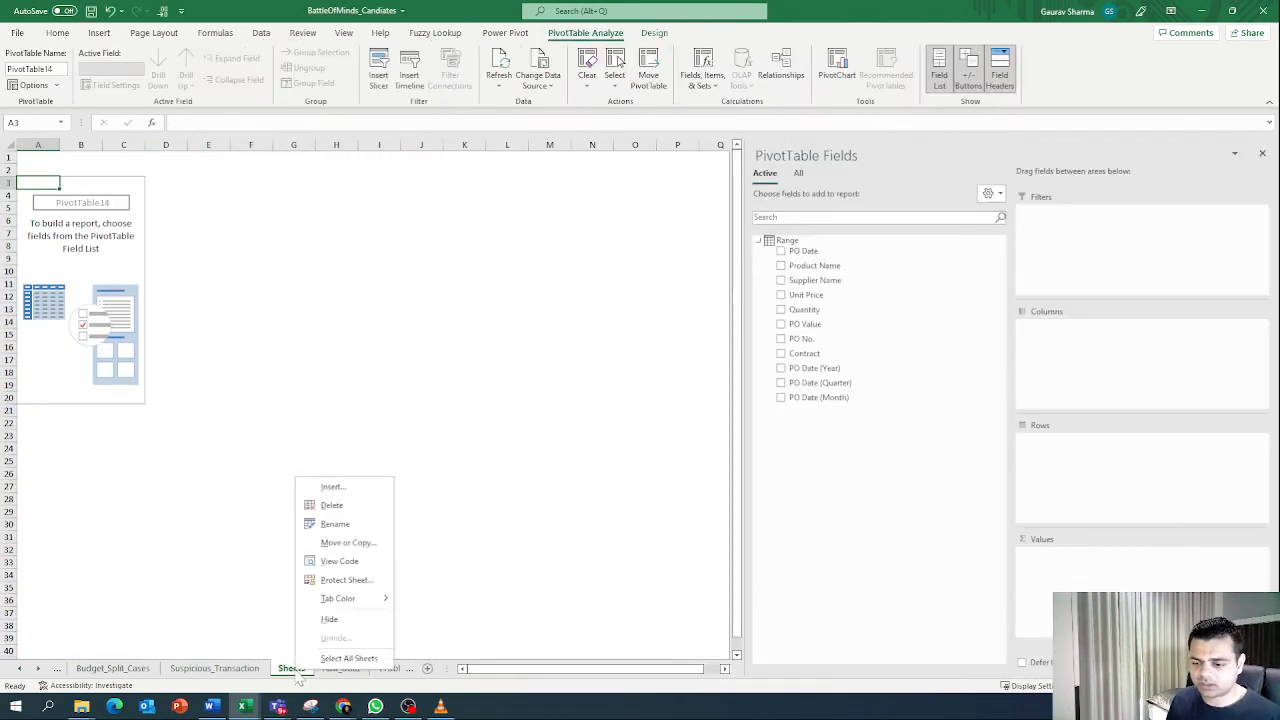
{"action": "left_click", "coordinate": [336, 524]}
{"action": "type", "text": "Bud"}
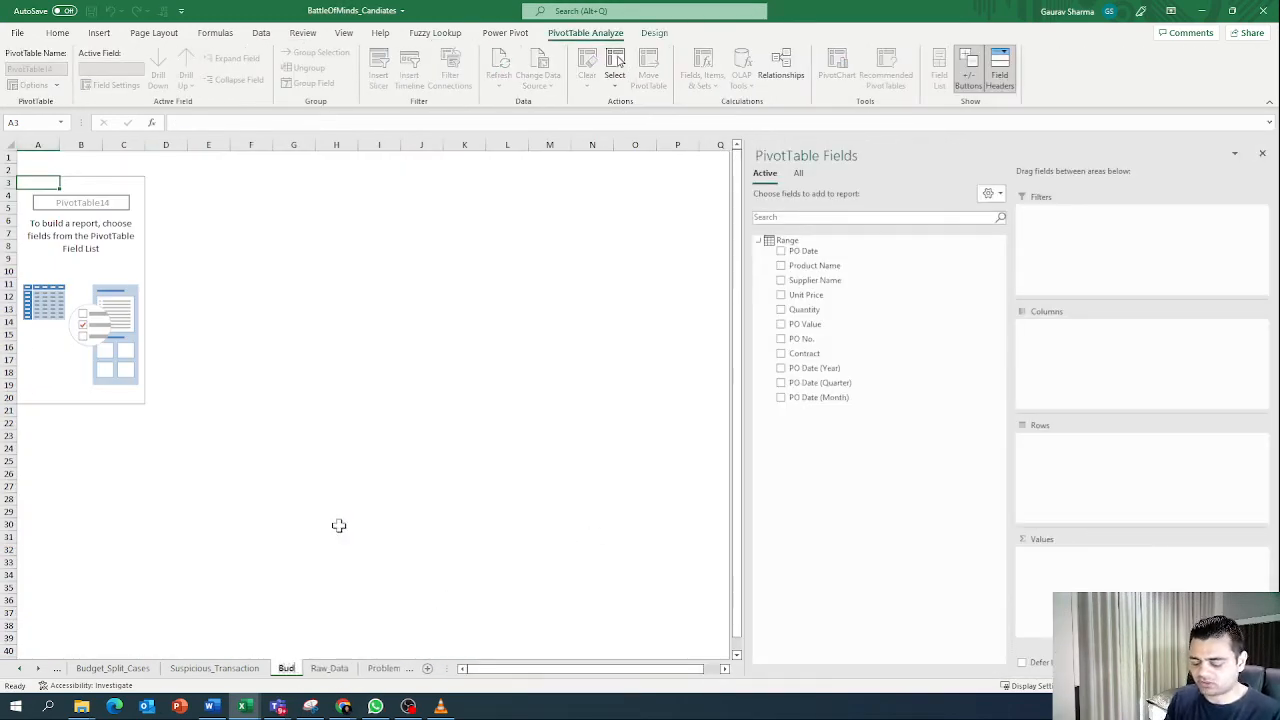
{"action": "type", "text": "get_Splits"}
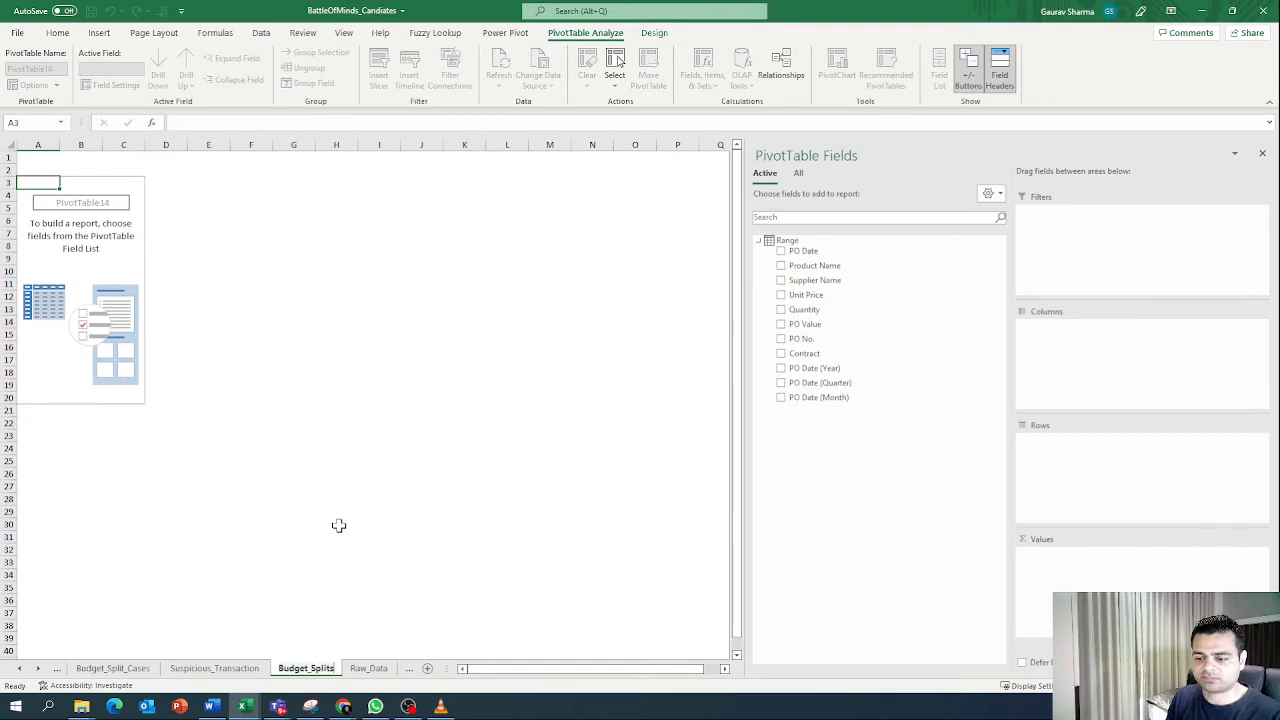
{"action": "key", "text": "Return"}
{"action": "key", "text": "ctrl+s"}
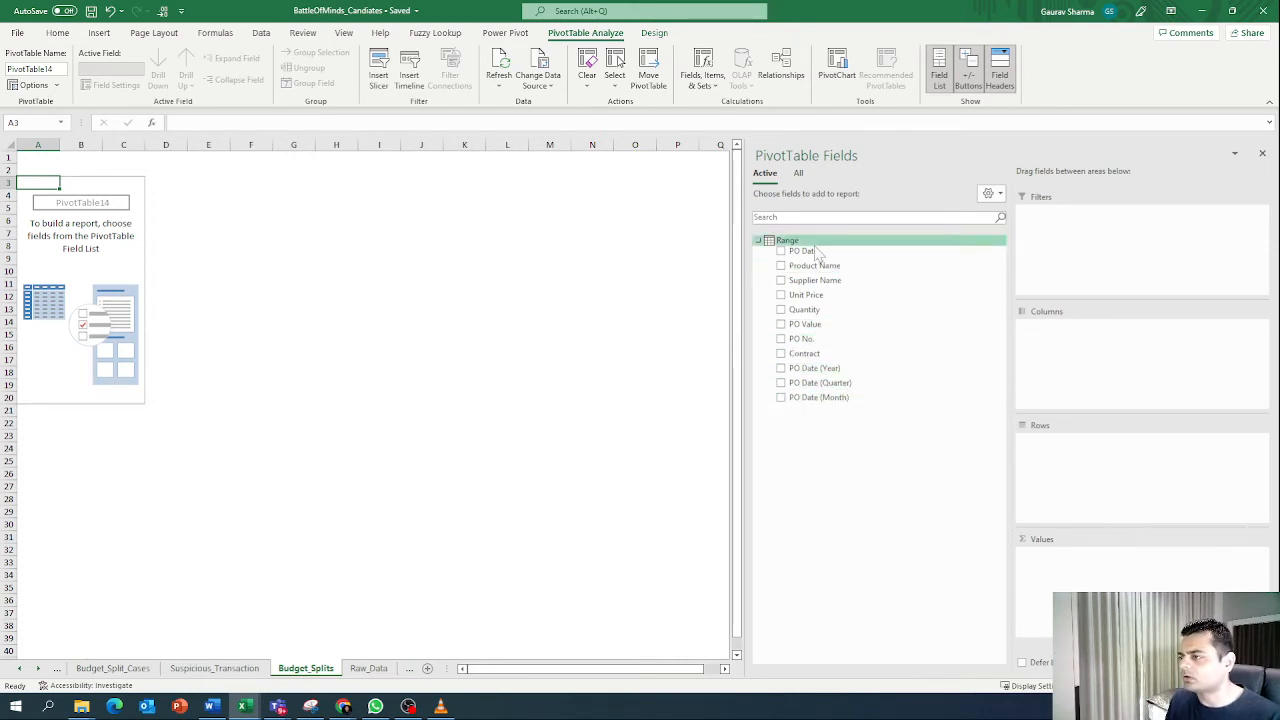
Step: Add PO Date to the PivotTable rows and remove its Year, Quarter and Month groupings, keeping individual dates only
{"action": "left_click_drag", "start_coordinate": [812, 251], "coordinate": [1068, 455]}
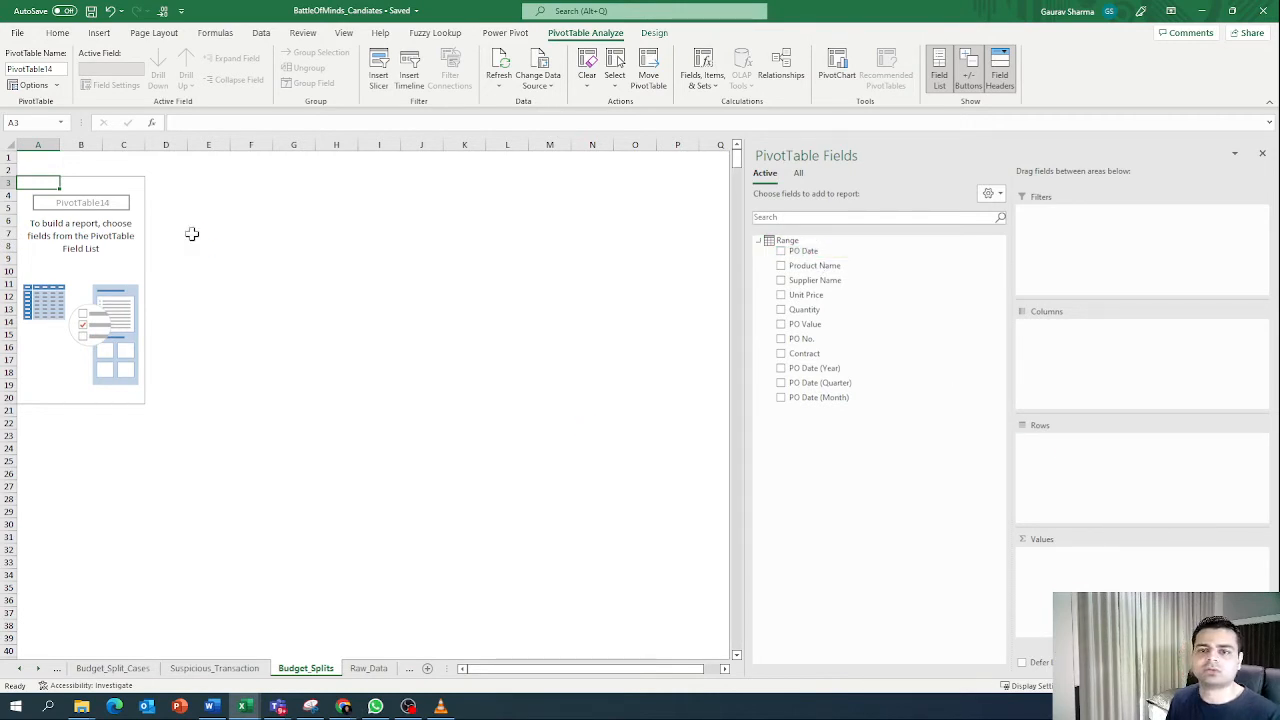
{"action": "left_click", "coordinate": [1129, 443]}
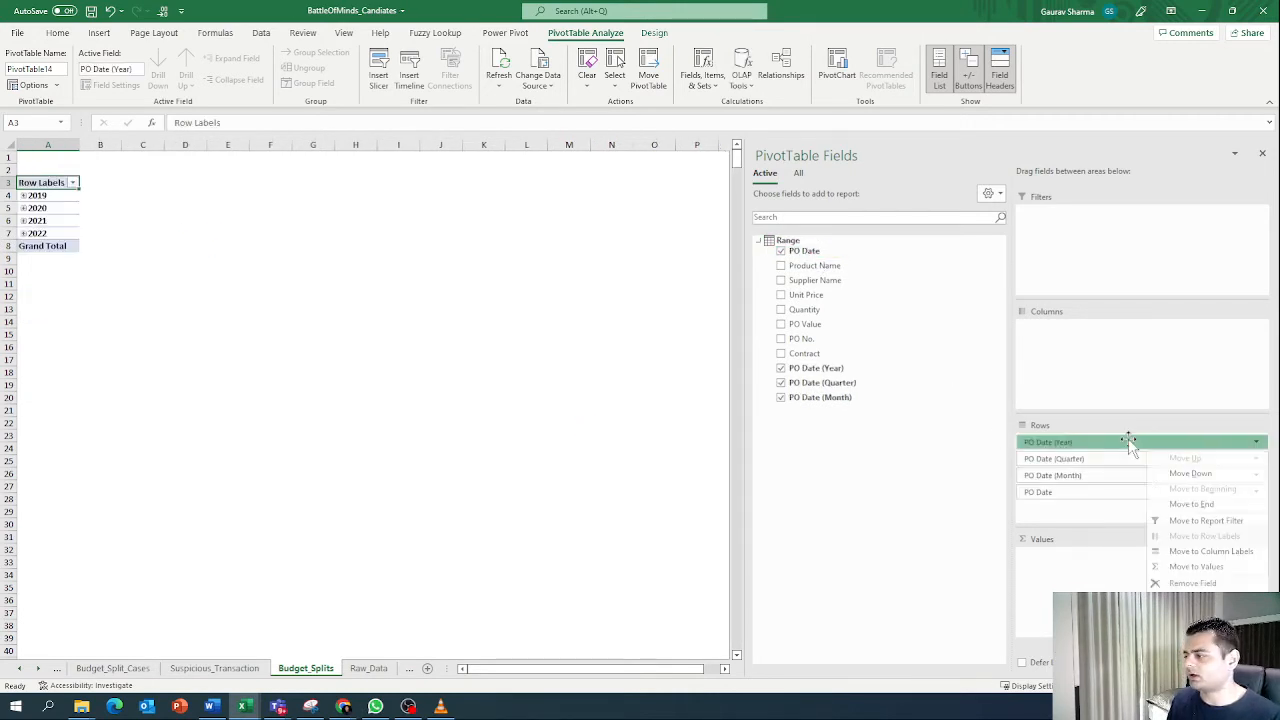
{"action": "left_click", "coordinate": [1180, 567]}
{"action": "left_click", "coordinate": [1100, 443]}
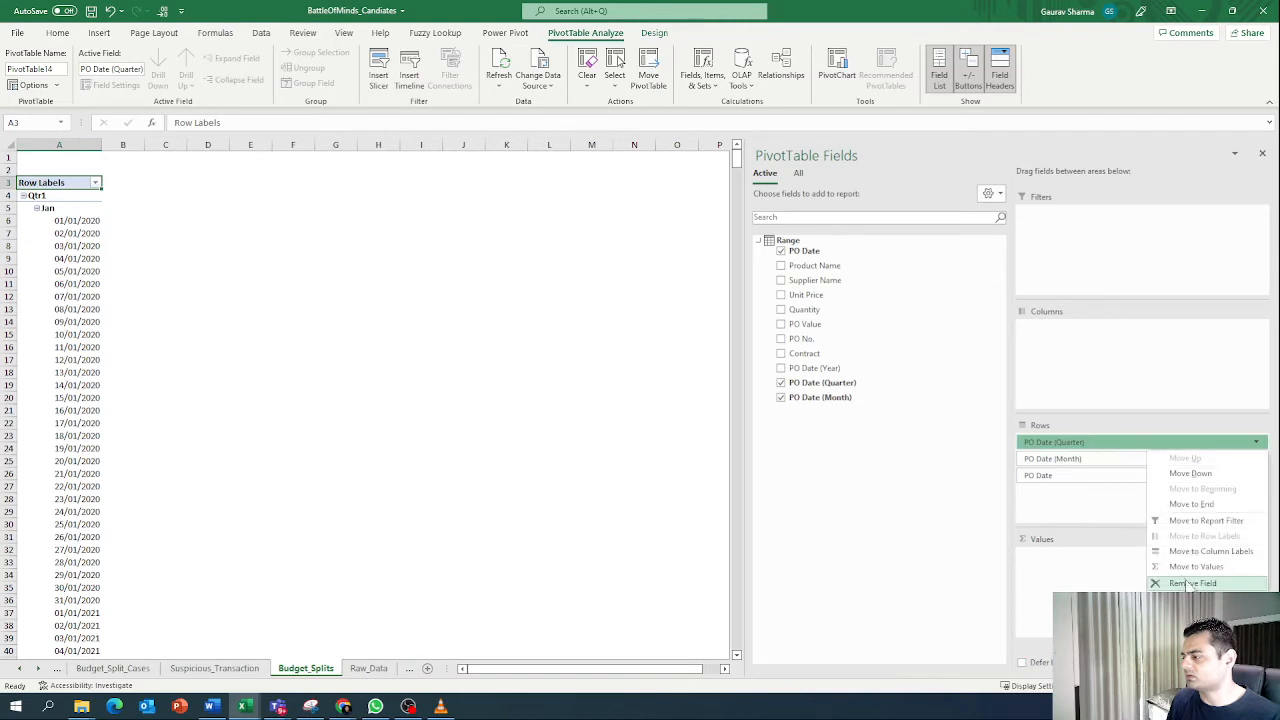
{"action": "left_click", "coordinate": [1185, 583]}
{"action": "left_click", "coordinate": [1094, 443]}
{"action": "left_click", "coordinate": [1185, 583]}
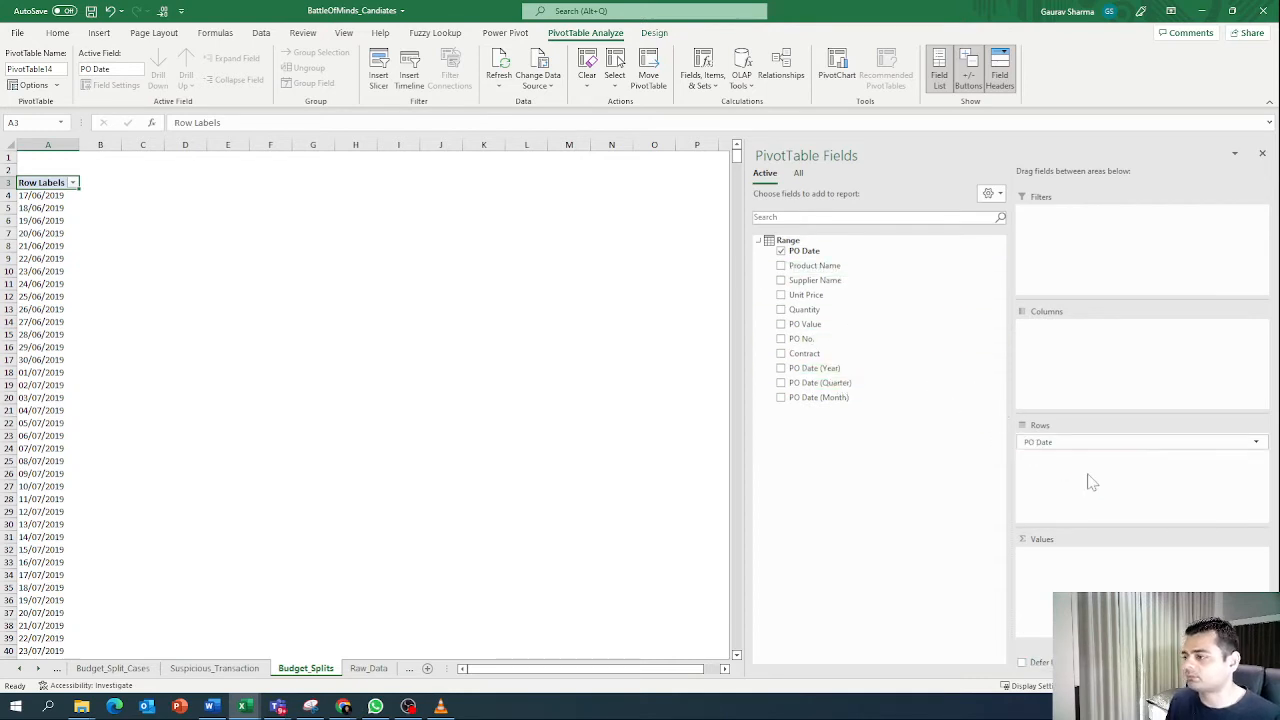
Step: Add Product Name, Supplier Name and Unit Price to the PivotTable rows below PO Date, and a count of PO No. to the values
{"action": "left_click_drag", "start_coordinate": [843, 283], "coordinate": [1074, 479]}
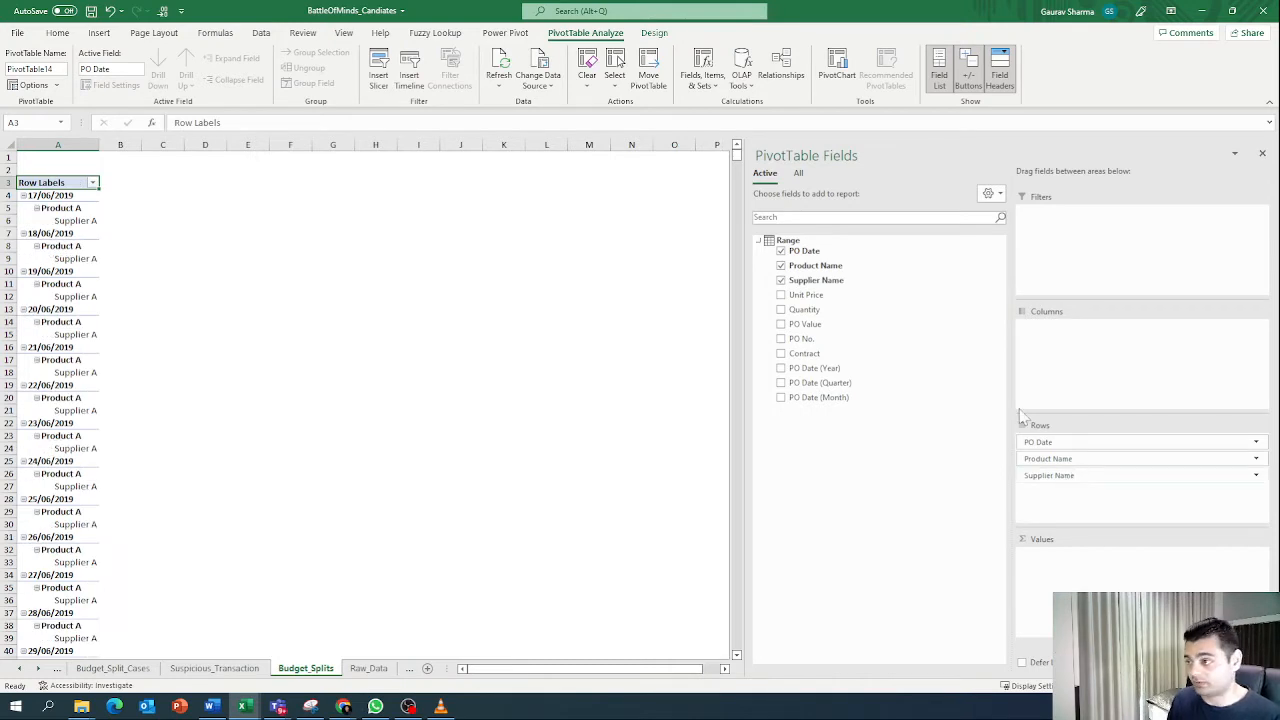
{"action": "left_click_drag", "start_coordinate": [866, 295], "coordinate": [1099, 510]}
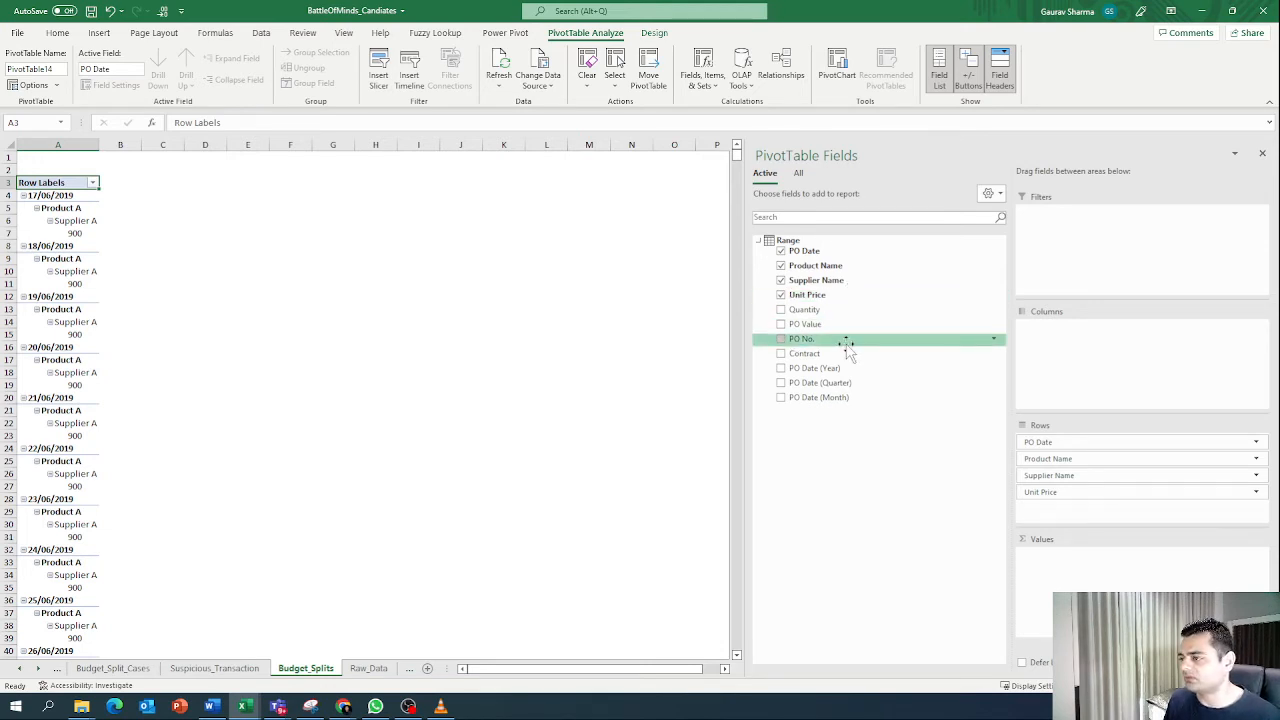
{"action": "left_click_drag", "start_coordinate": [847, 342], "coordinate": [1100, 554]}
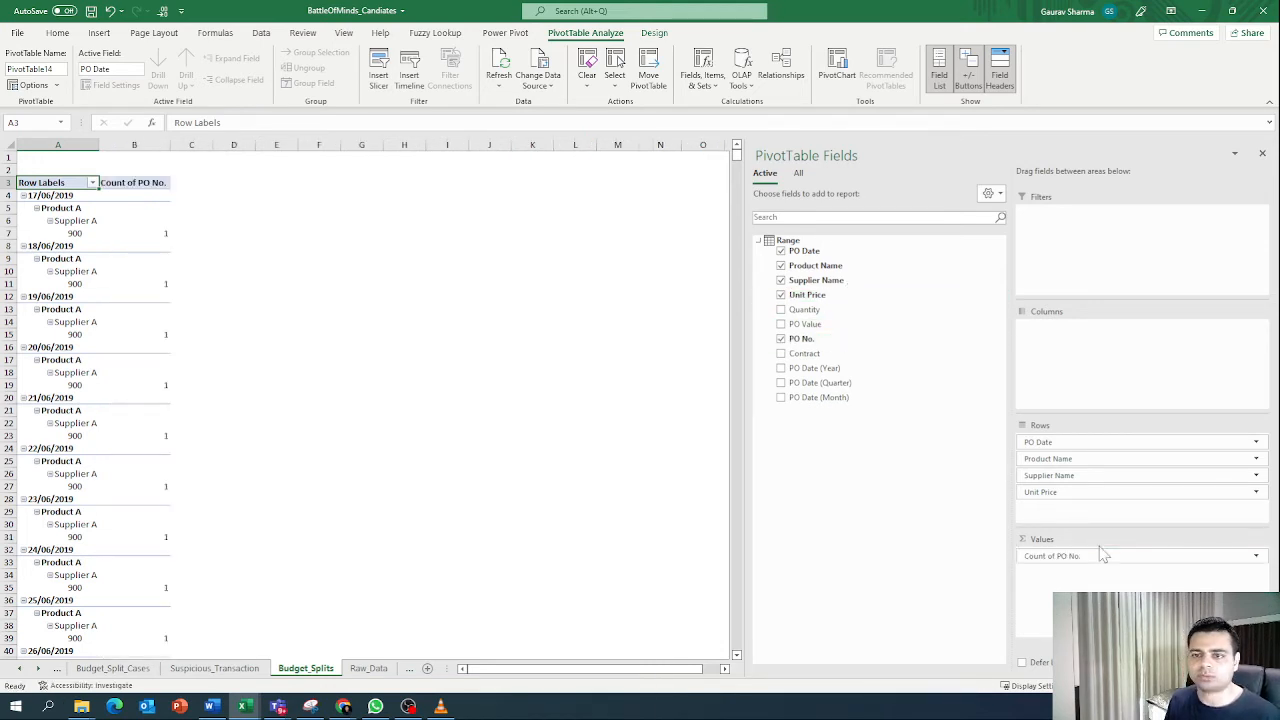
{"action": "left_click", "coordinate": [167, 234]}
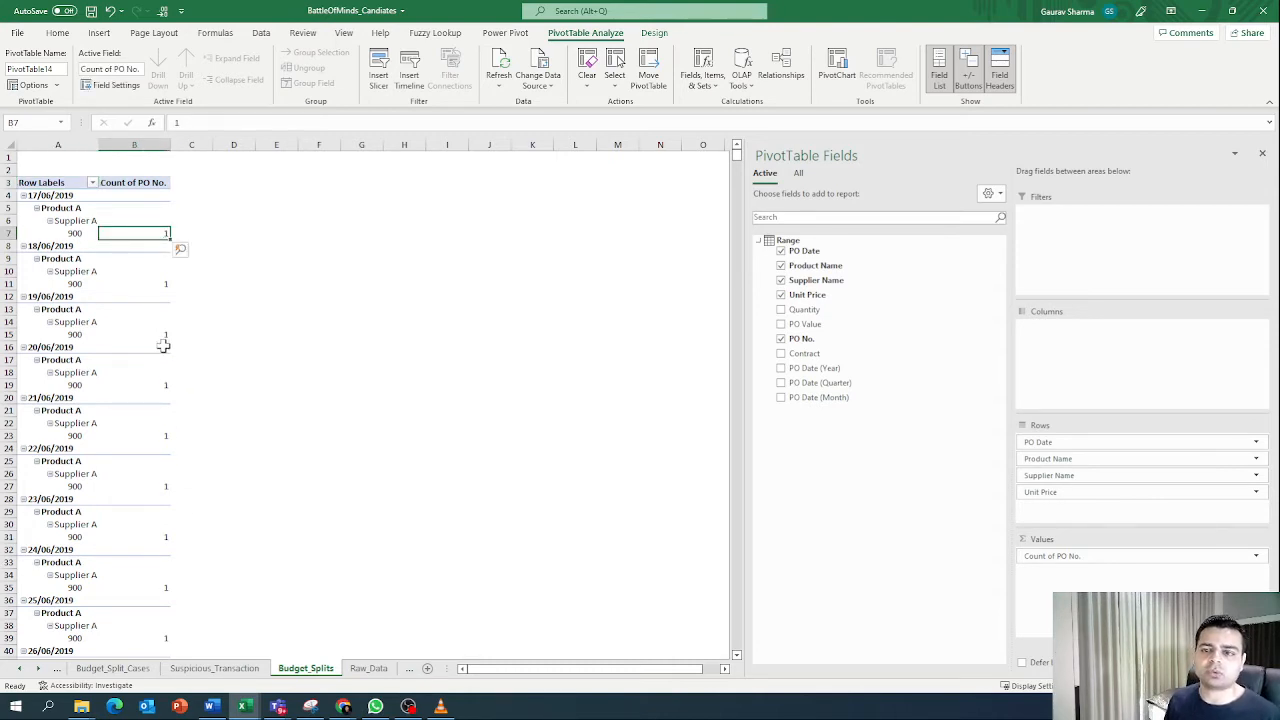
Step: Review the 17/06/2019 entry's product, supplier, unit price and PO count, and collapse the entire PO Date field in the PivotTable
{"action": "left_click", "coordinate": [72, 197]}
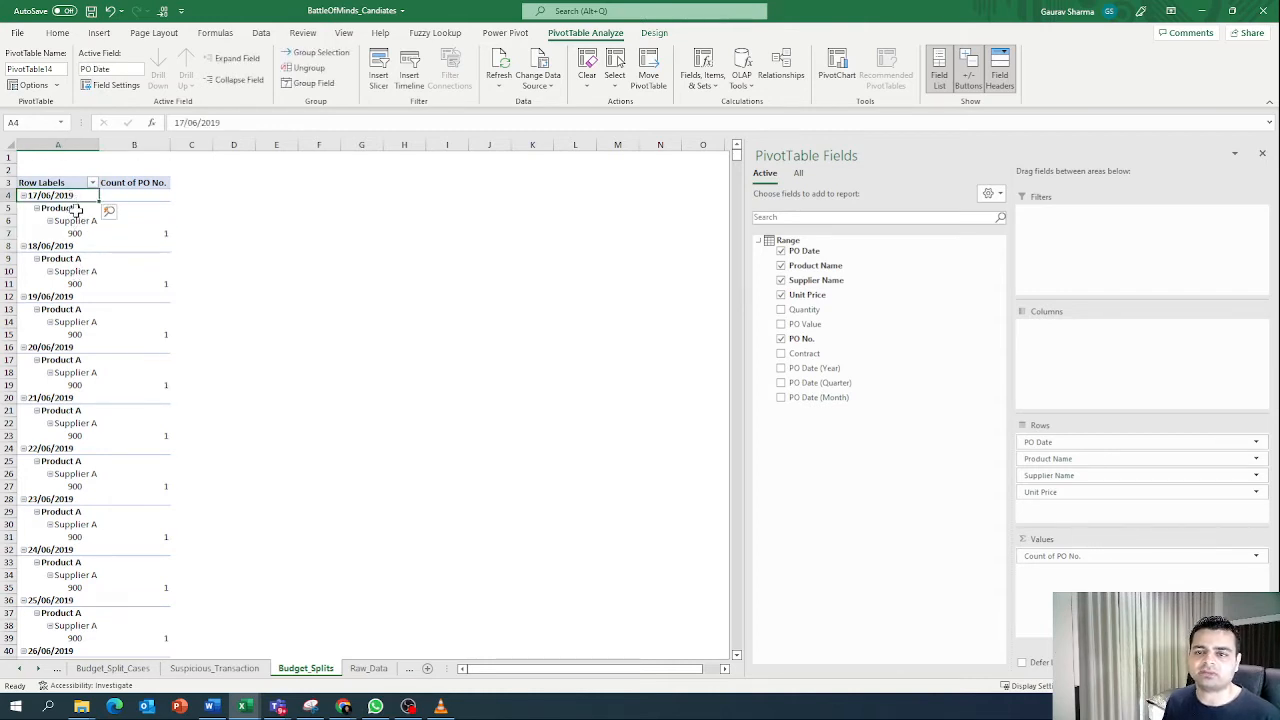
{"action": "left_click", "coordinate": [76, 209]}
{"action": "left_click", "coordinate": [78, 221]}
{"action": "left_click", "coordinate": [82, 233]}
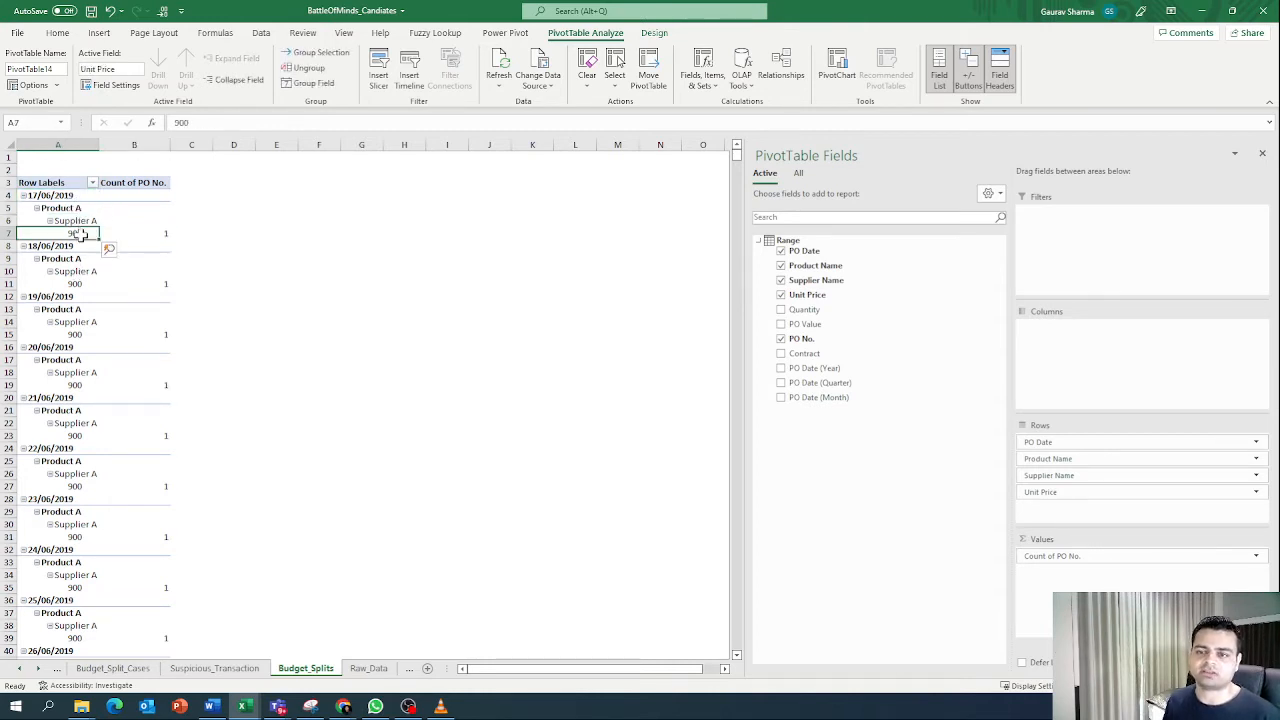
{"action": "mouse_move", "coordinate": [134, 232]}
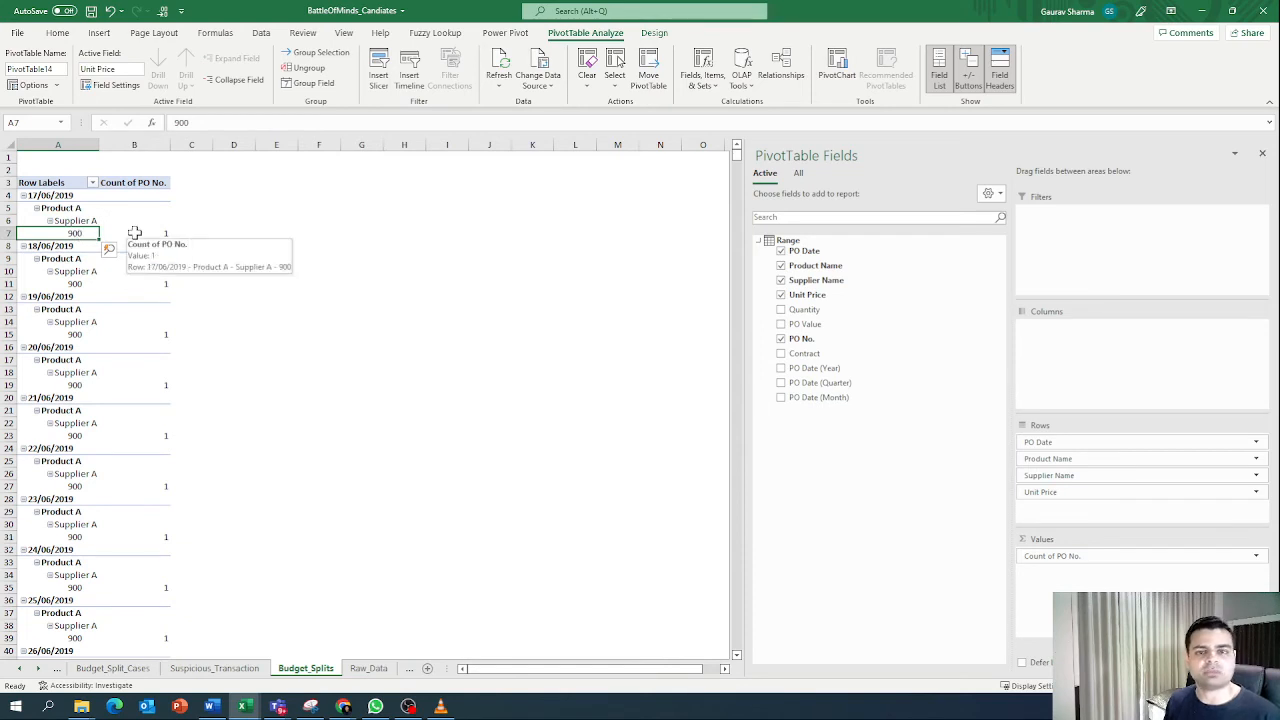
{"action": "left_click", "coordinate": [74, 196]}
{"action": "right_click", "coordinate": [79, 196]}
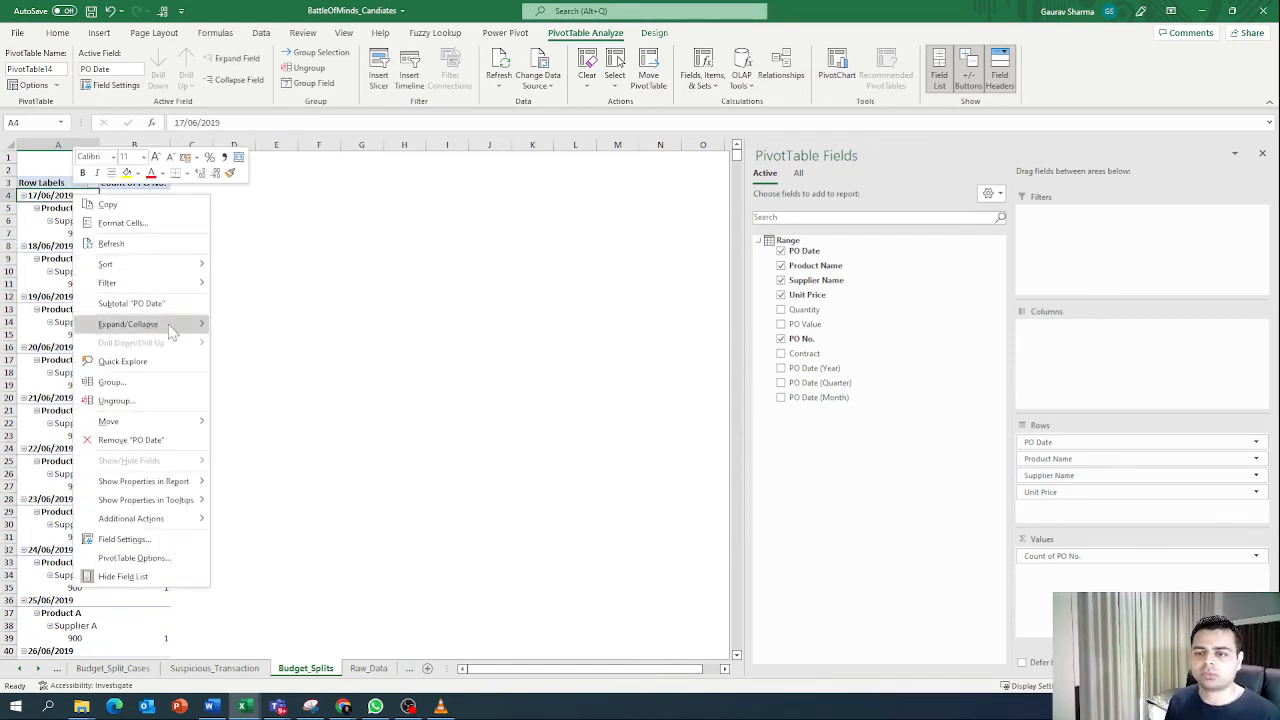
{"action": "mouse_move", "coordinate": [165, 324]}
{"action": "left_click", "coordinate": [294, 380]}
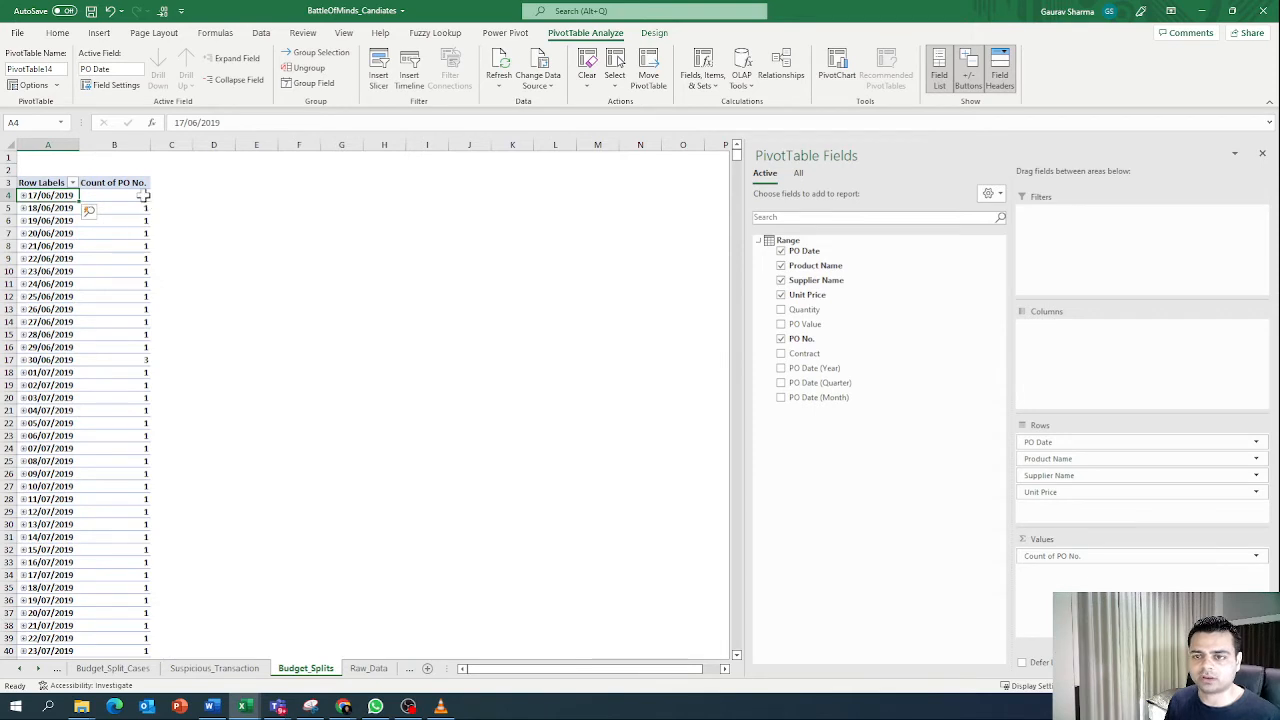
Step: Sort the PO dates in the PivotTable by Count of PO No. from largest to smallest
{"action": "left_click", "coordinate": [145, 196]}
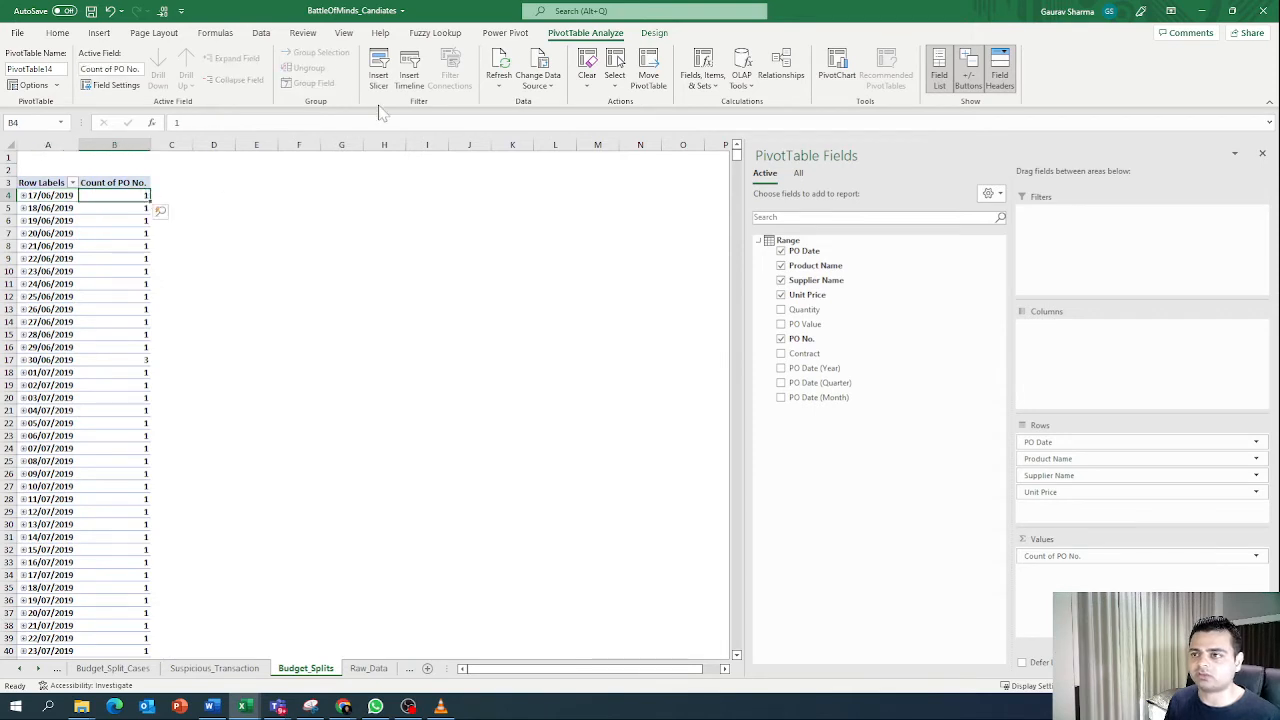
{"action": "left_click", "coordinate": [261, 32]}
{"action": "left_click", "coordinate": [514, 80]}
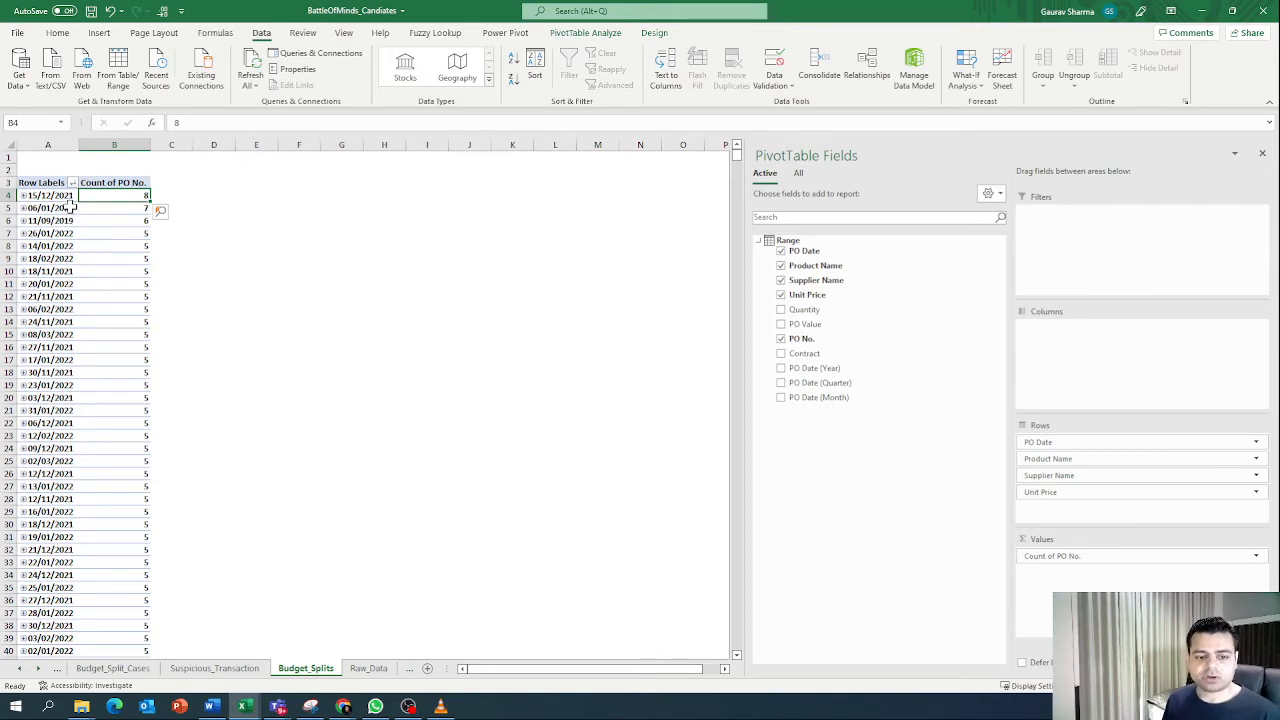
{"action": "left_click", "coordinate": [110, 283]}
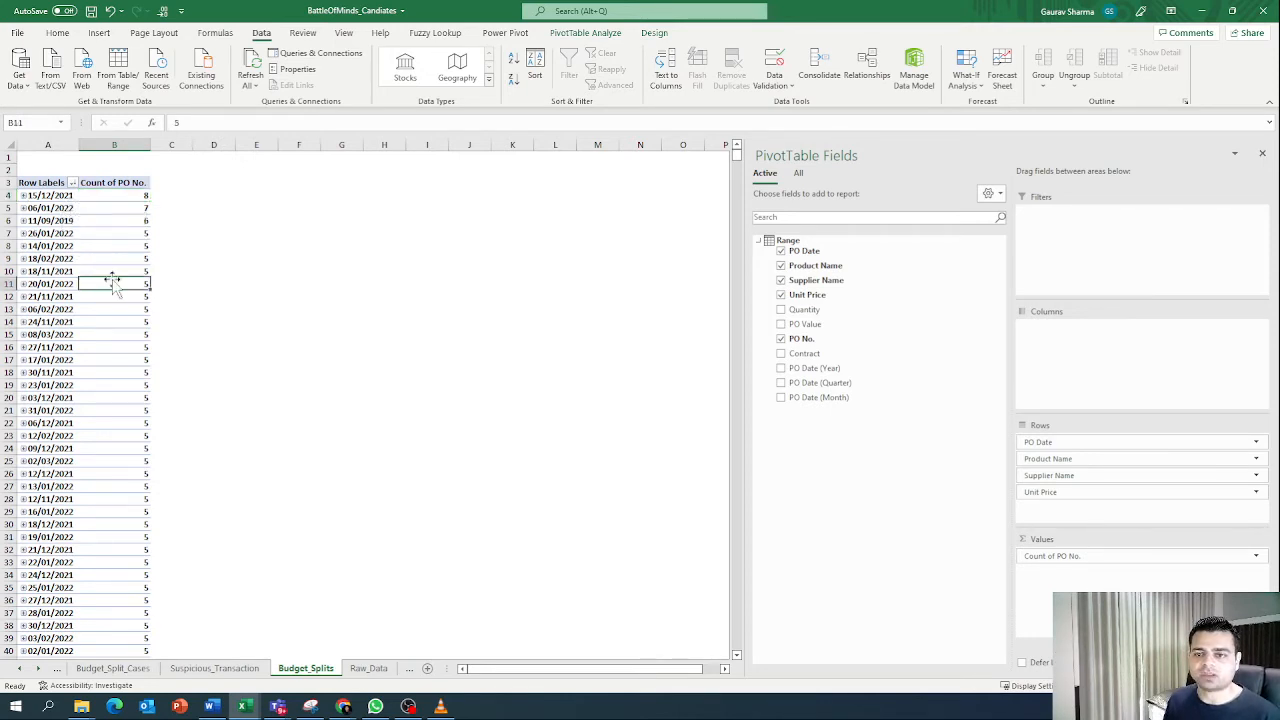
Step: Freeze panes at cell B4 so the PivotTable header rows and the row labels column stay in view
{"action": "scroll", "coordinate": [100, 256], "scroll_direction": "up", "scroll_amount": 3}
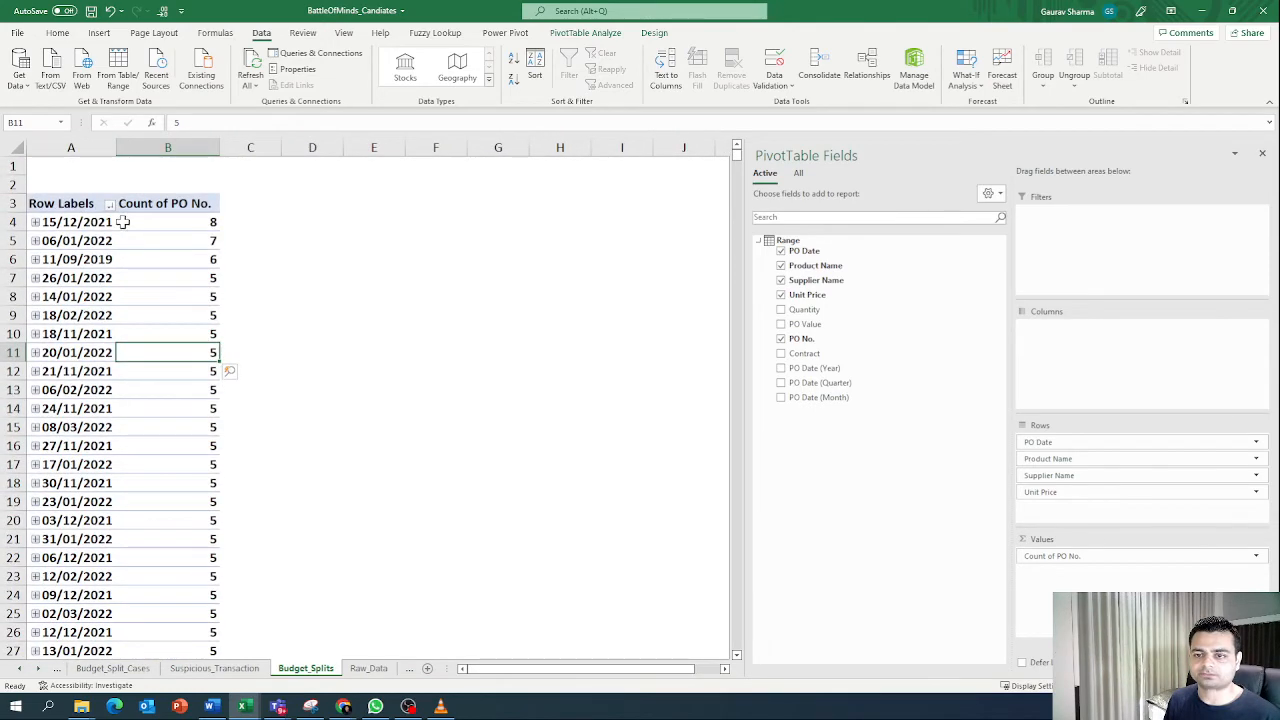
{"action": "left_click", "coordinate": [122, 222]}
{"action": "left_click", "coordinate": [343, 32]}
{"action": "left_click", "coordinate": [615, 75]}
{"action": "left_click", "coordinate": [620, 110]}
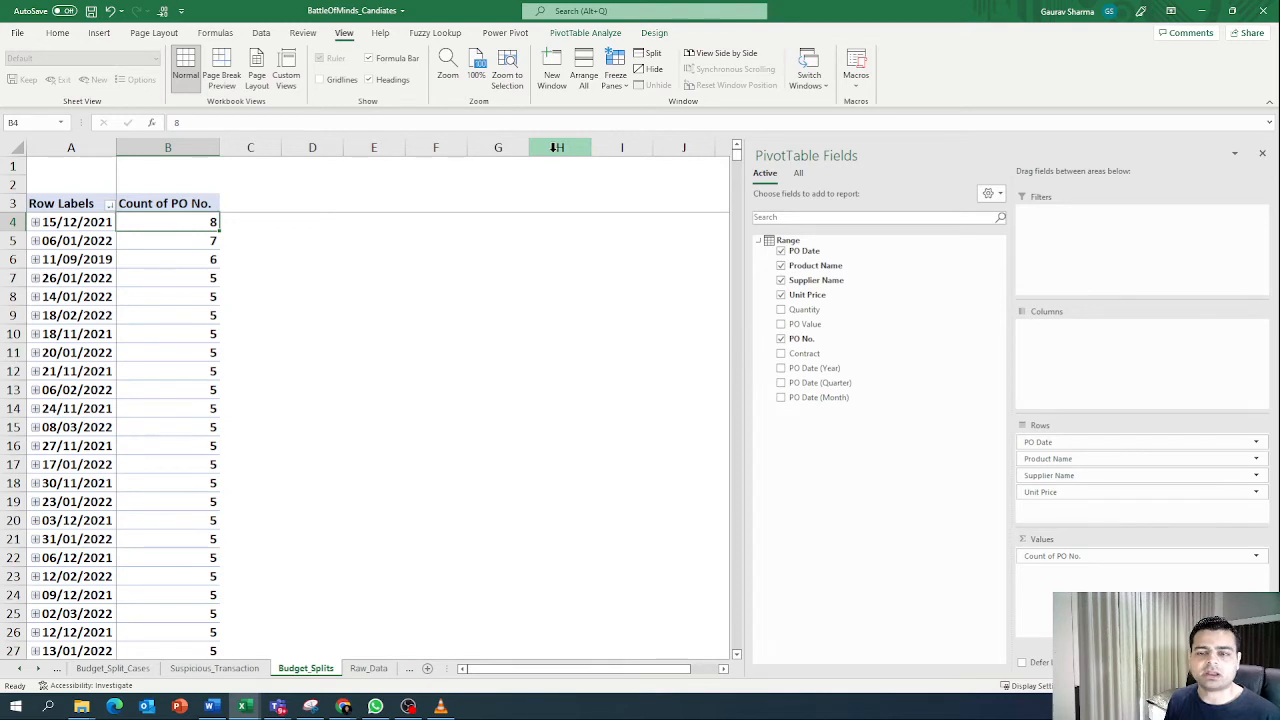
Step: Expand the 15/12/2021 date and collapse the entire Product Name field beneath it
{"action": "left_click", "coordinate": [36, 223]}
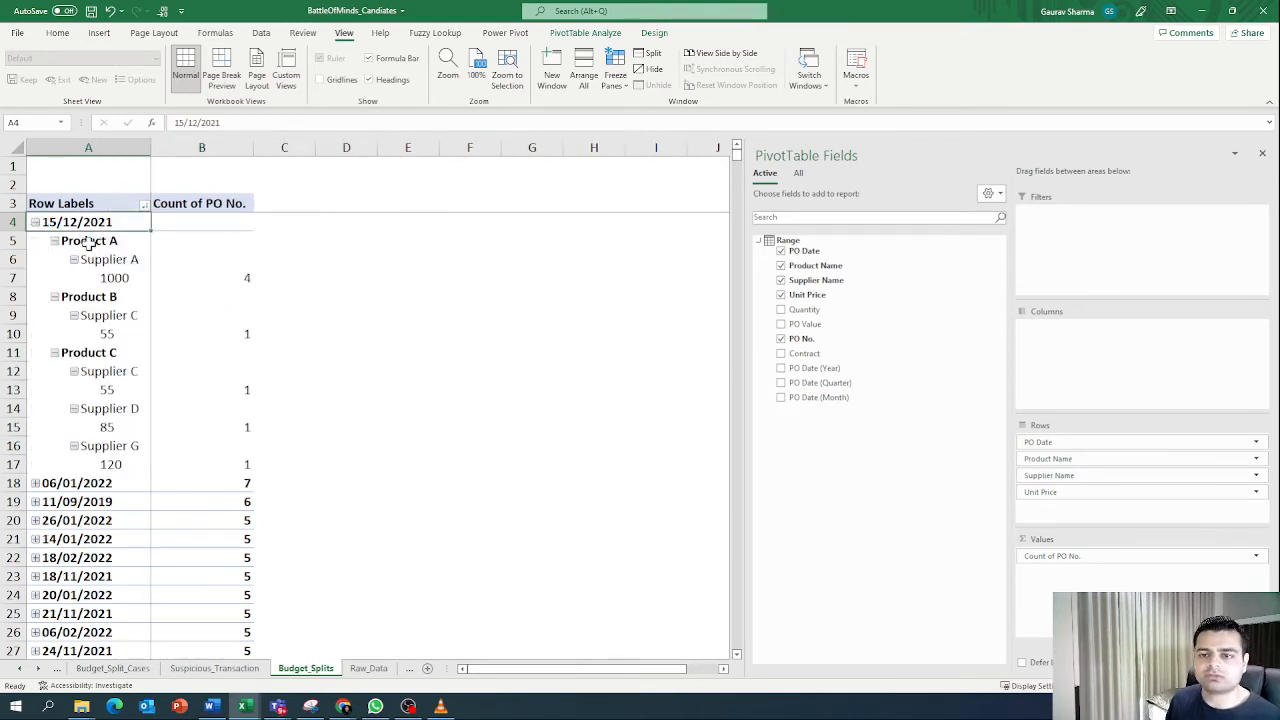
{"action": "right_click", "coordinate": [88, 243]}
{"action": "mouse_move", "coordinate": [205, 374]}
{"action": "left_click", "coordinate": [288, 414]}
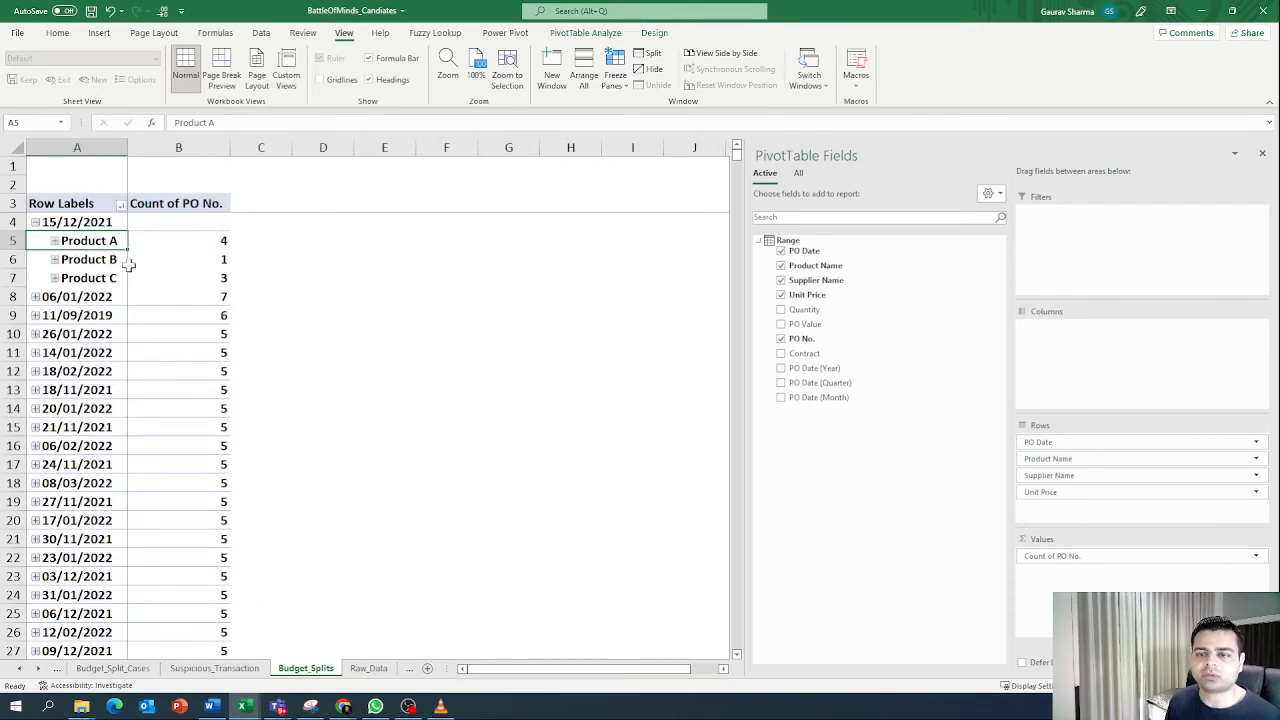
Step: Compare the product counts under 15/12/2021 and sort the products by Count of PO No. from largest to smallest
{"action": "left_click", "coordinate": [192, 241]}
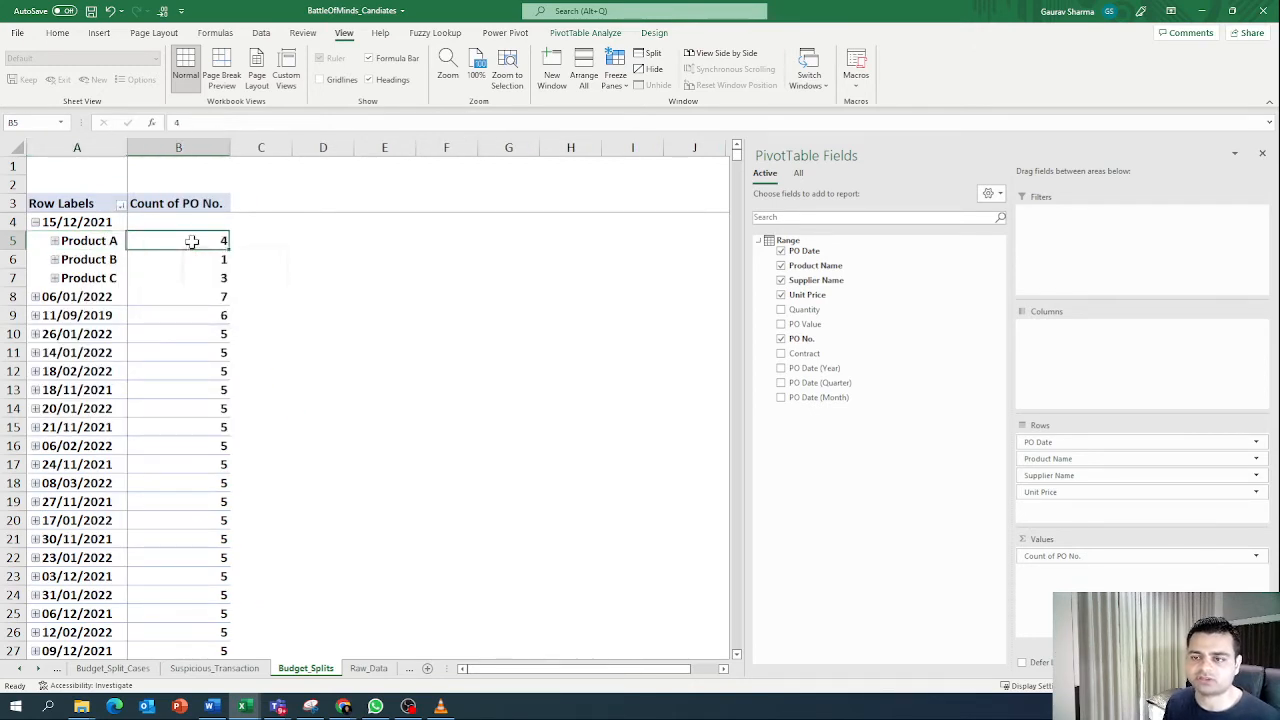
{"action": "left_click", "coordinate": [167, 261]}
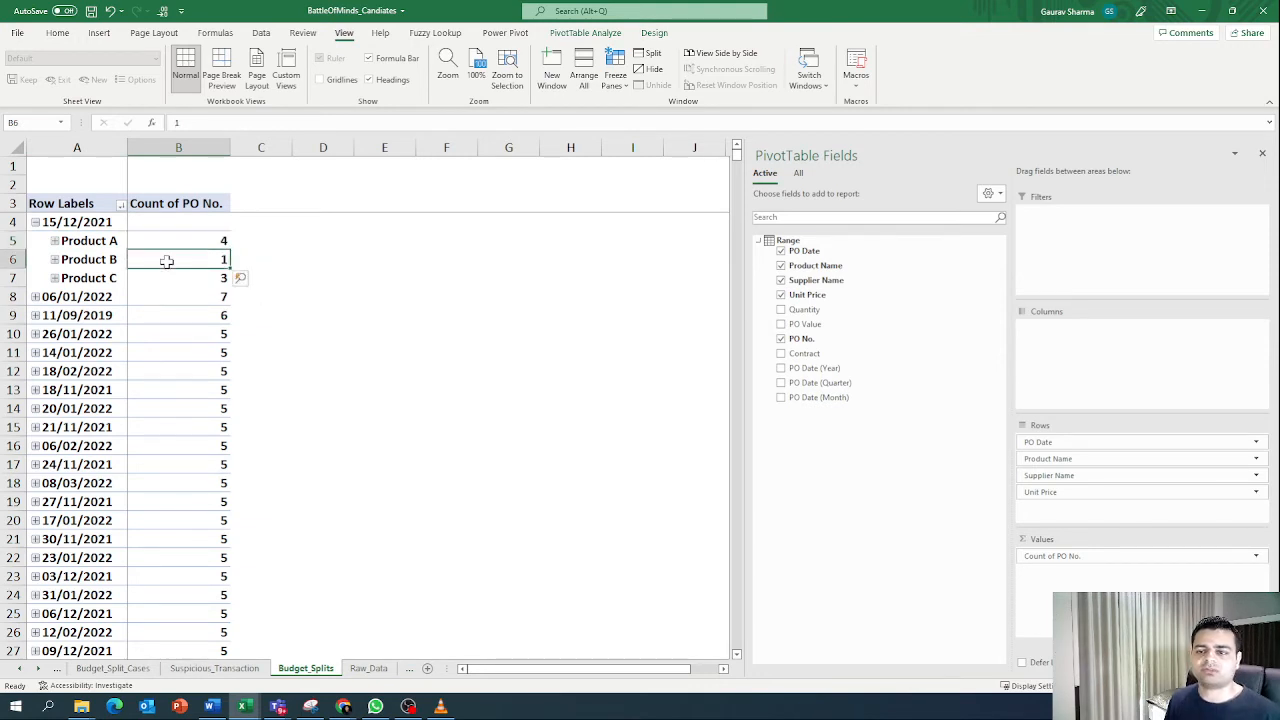
{"action": "left_click", "coordinate": [177, 279]}
{"action": "left_click", "coordinate": [189, 241]}
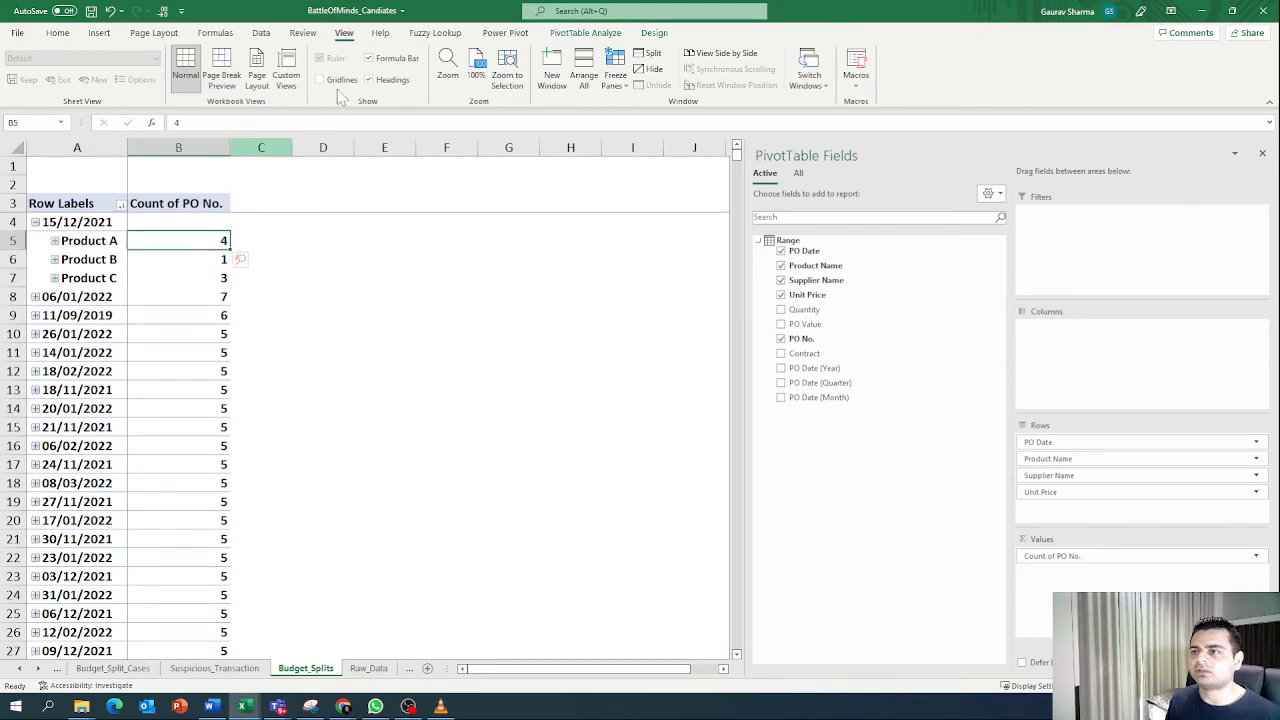
{"action": "left_click", "coordinate": [268, 34]}
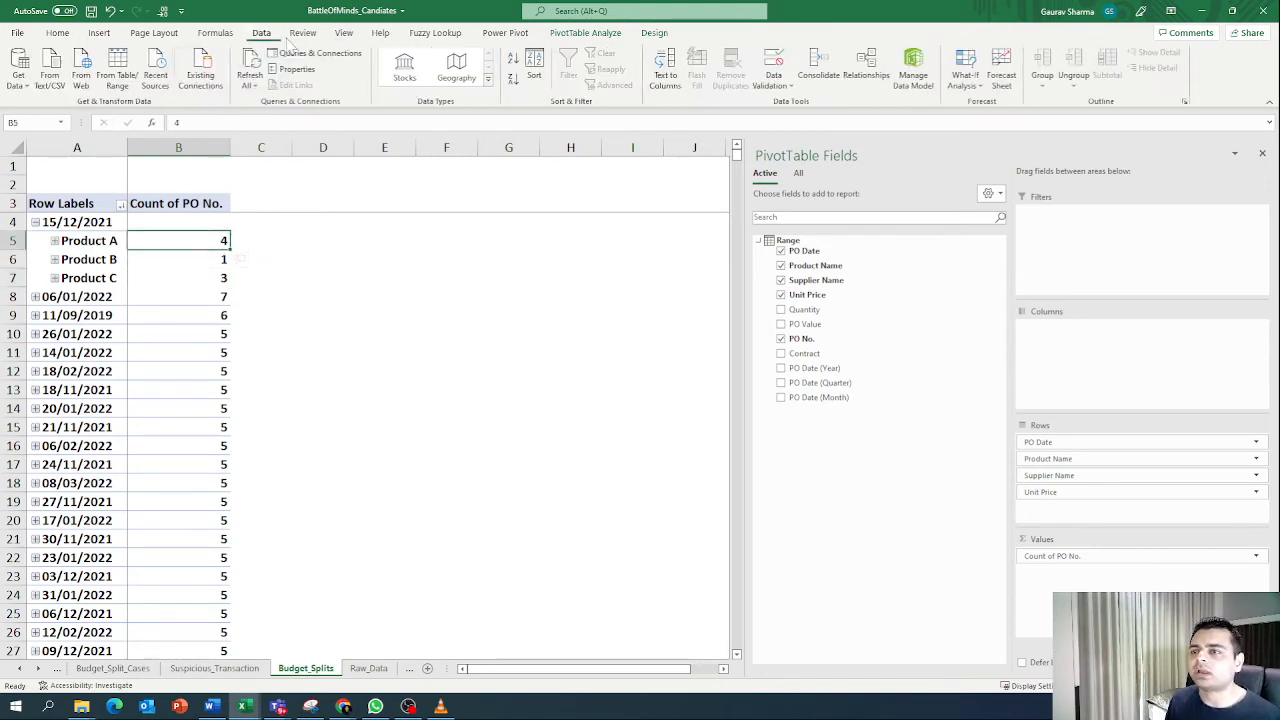
{"action": "left_click", "coordinate": [513, 80]}
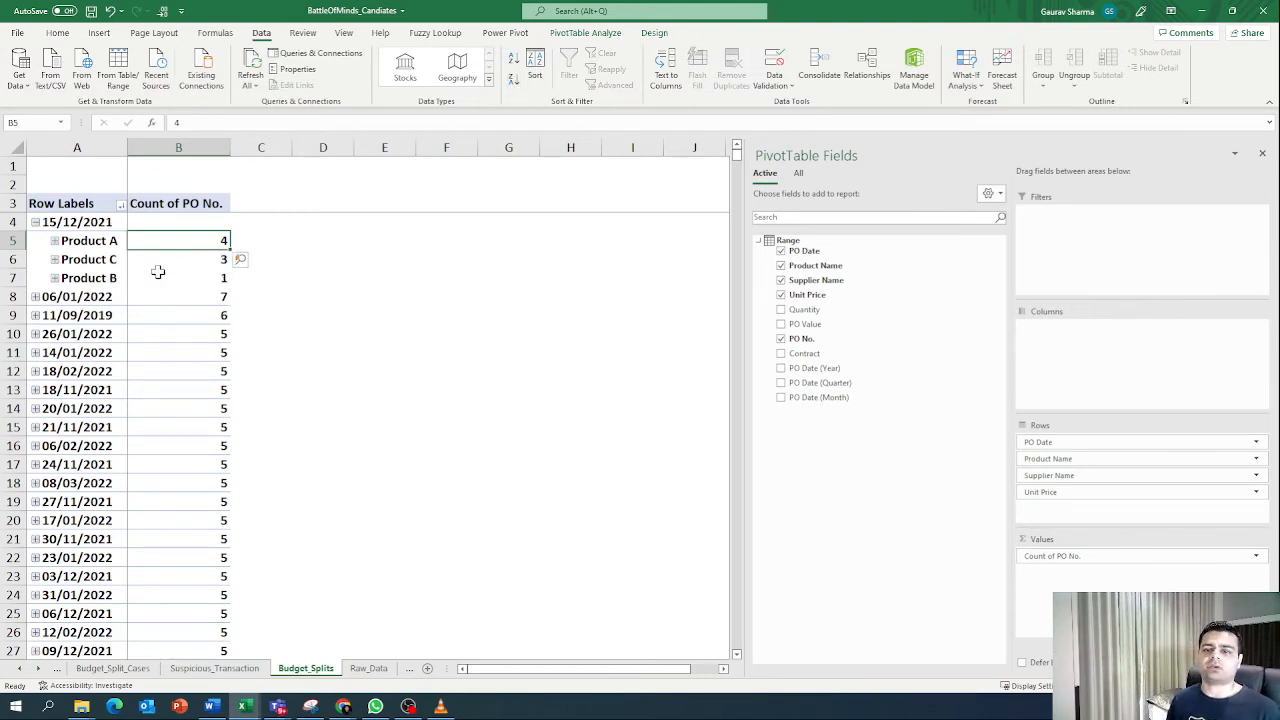
Step: Expand Product A under 15/12/2021 and check its supplier, unit price and PO count
{"action": "left_click", "coordinate": [104, 241]}
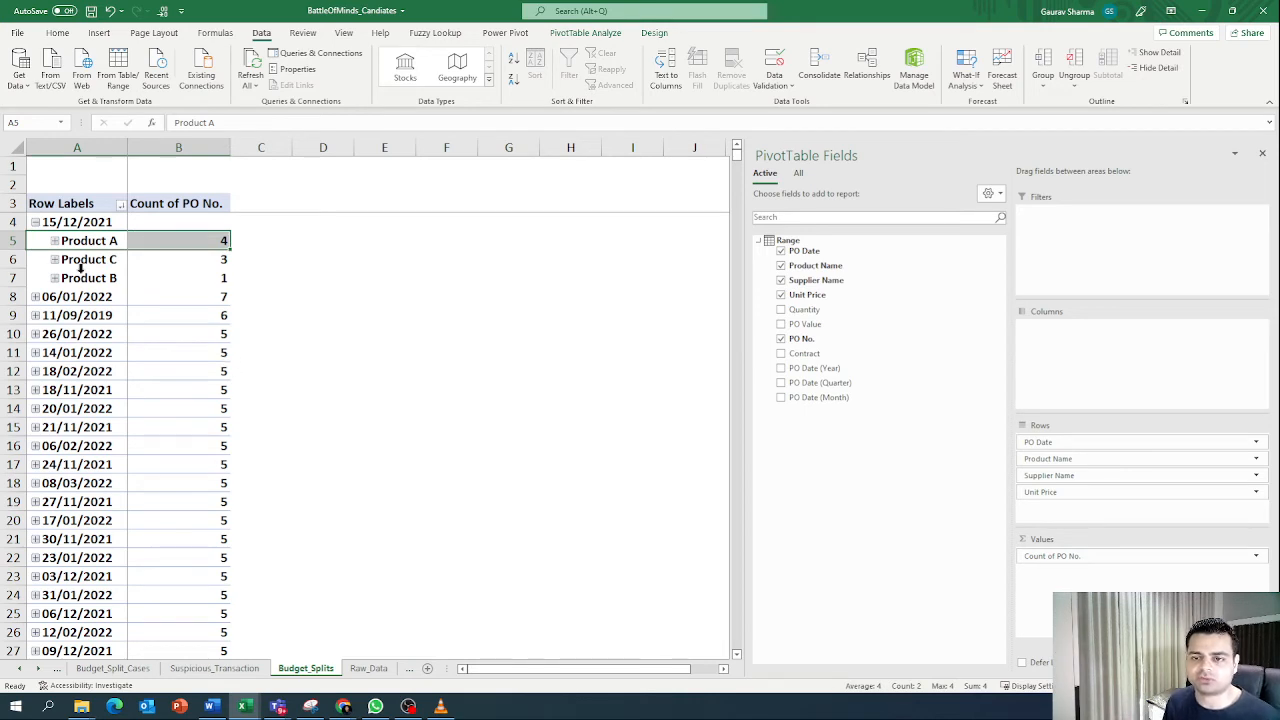
{"action": "left_click", "coordinate": [54, 241]}
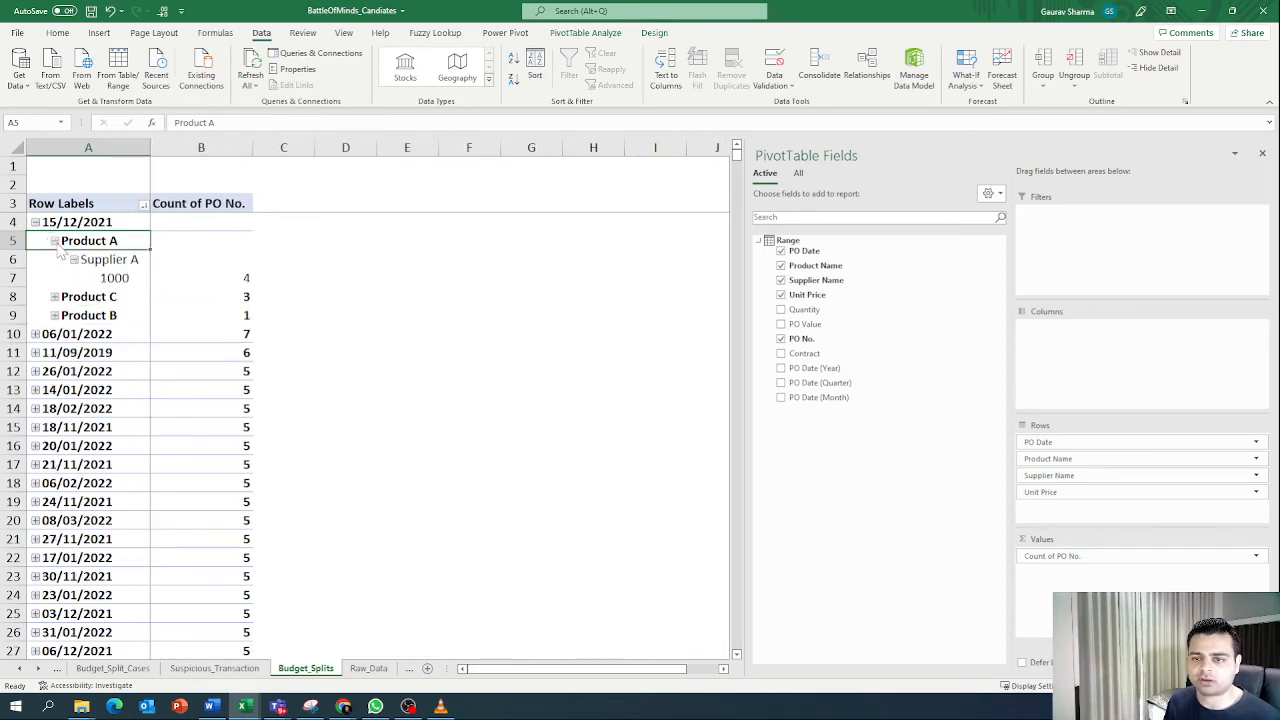
{"action": "left_click", "coordinate": [128, 262]}
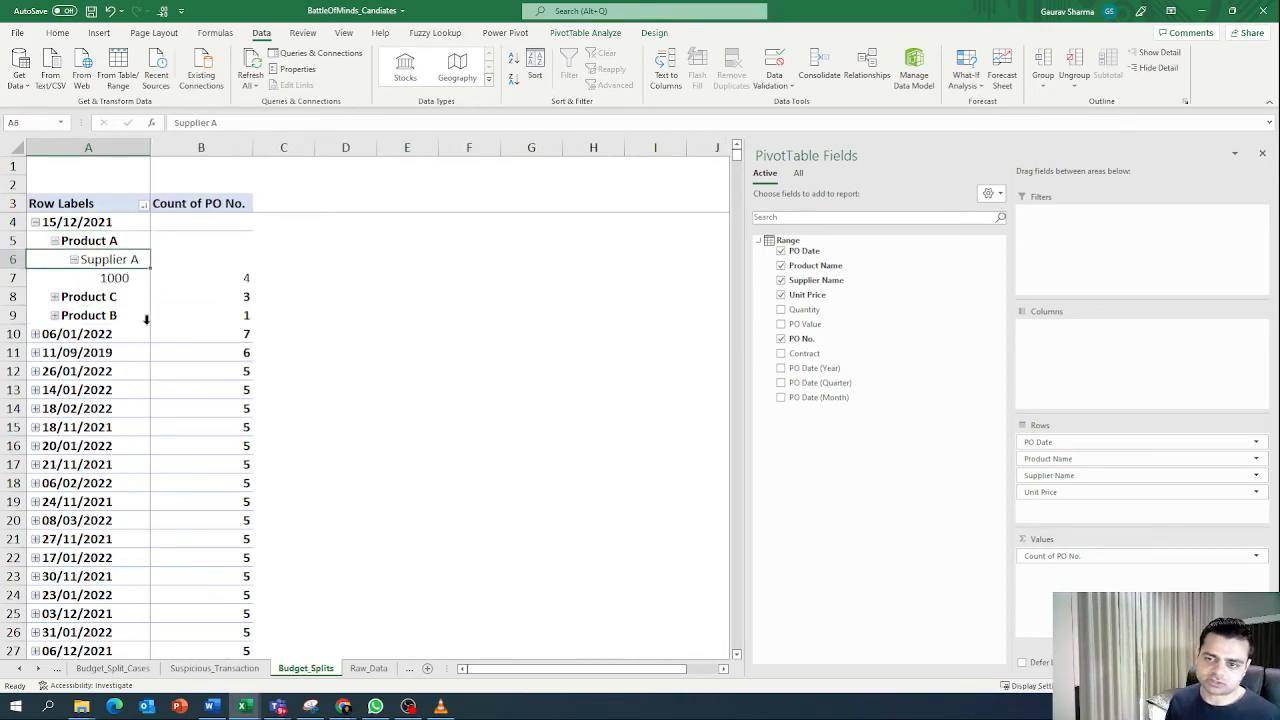
{"action": "left_click", "coordinate": [118, 279]}
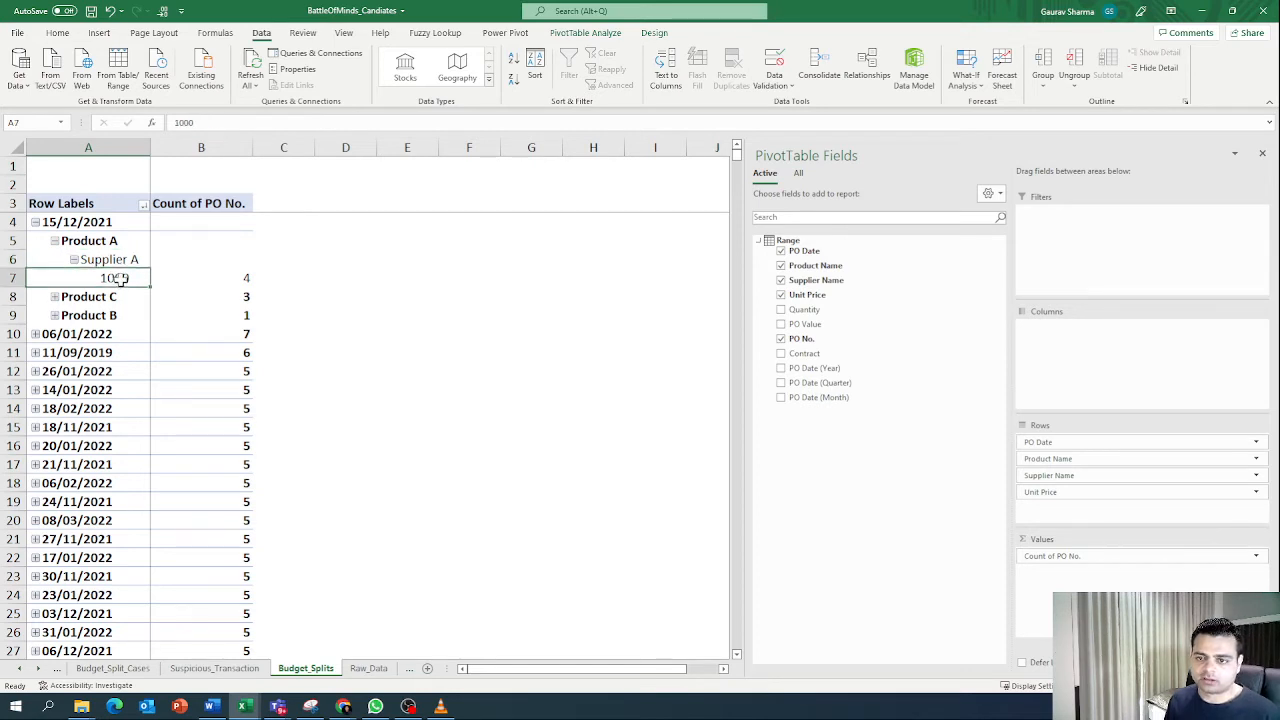
{"action": "left_click", "coordinate": [222, 278]}
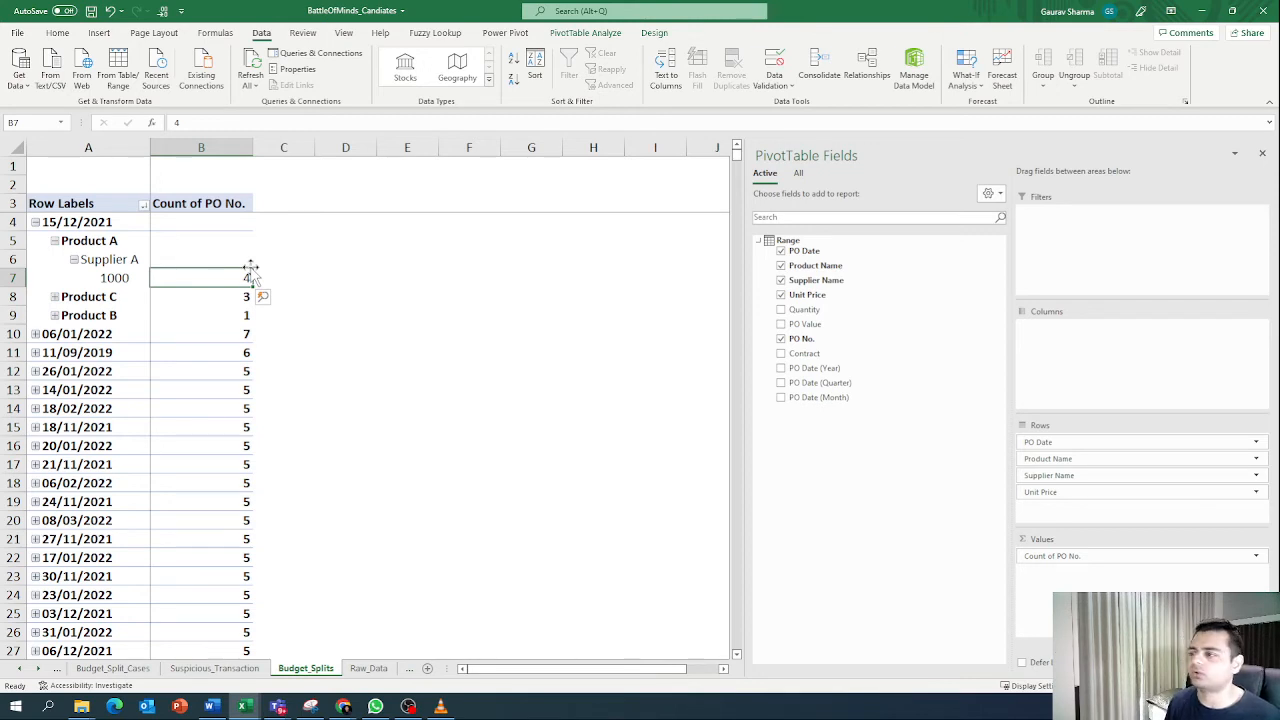
Step: Add PO No. to the PivotTable rows below Unit Price and review the individual purchase orders for Product A from Supplier A
{"action": "left_click_drag", "start_coordinate": [857, 338], "coordinate": [1154, 507]}
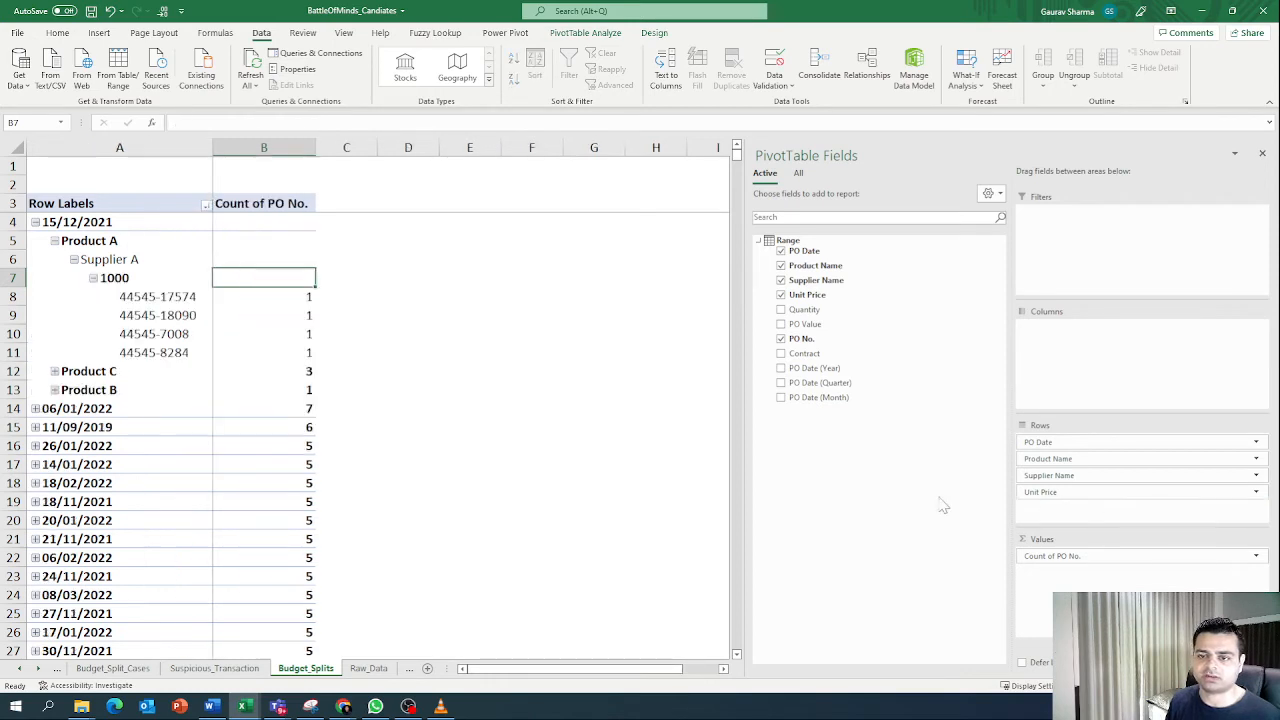
{"action": "left_click_drag", "start_coordinate": [185, 297], "coordinate": [194, 352]}
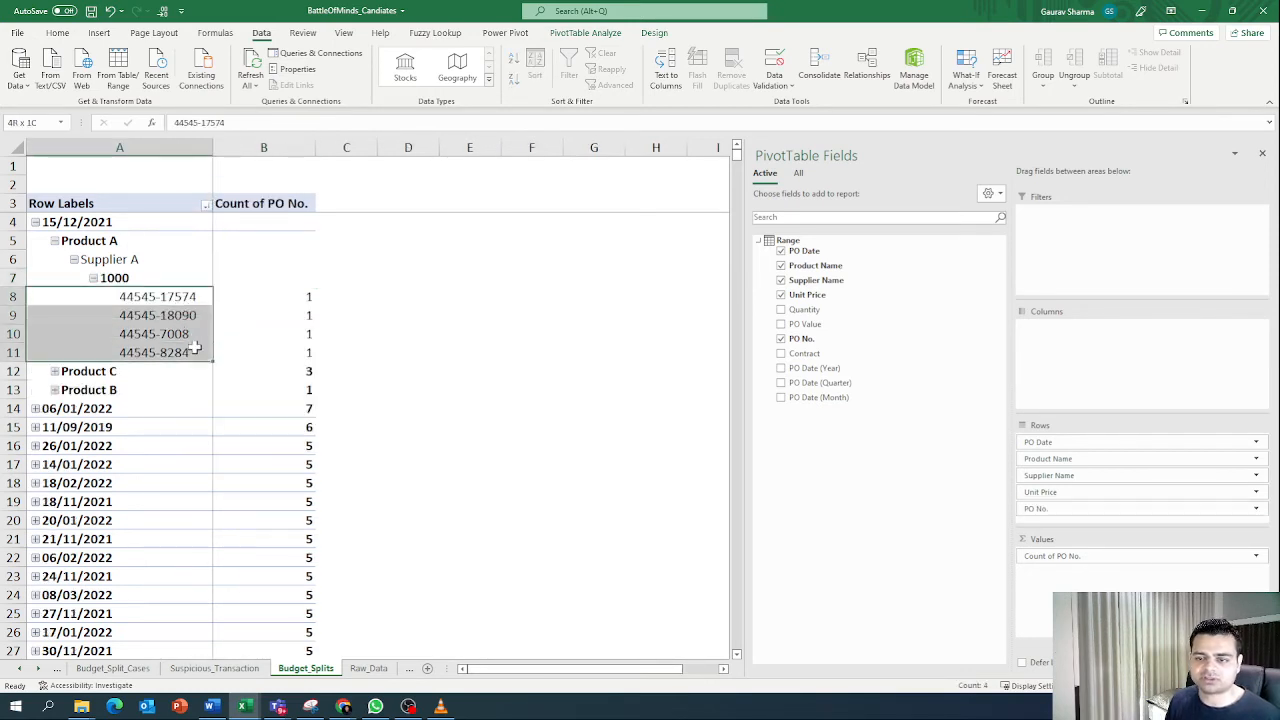
{"action": "left_click_drag", "start_coordinate": [286, 297], "coordinate": [283, 352]}
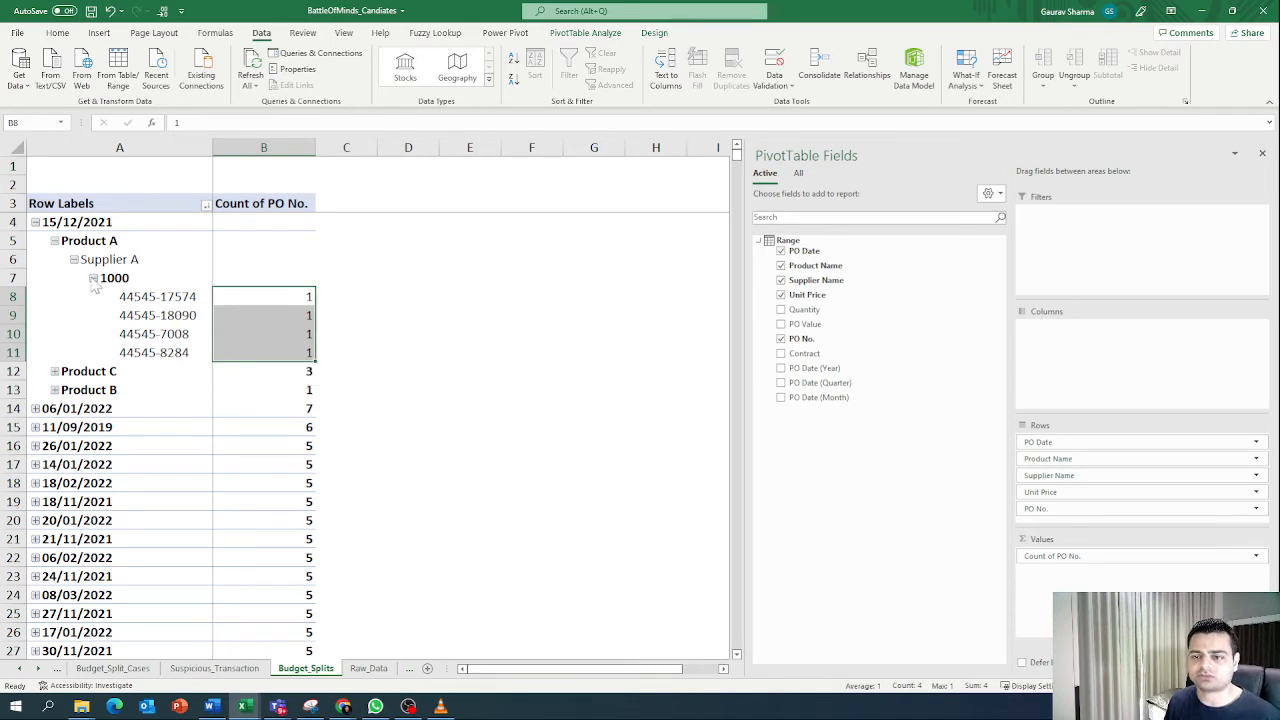
{"action": "left_click_drag", "start_coordinate": [150, 300], "coordinate": [171, 351]}
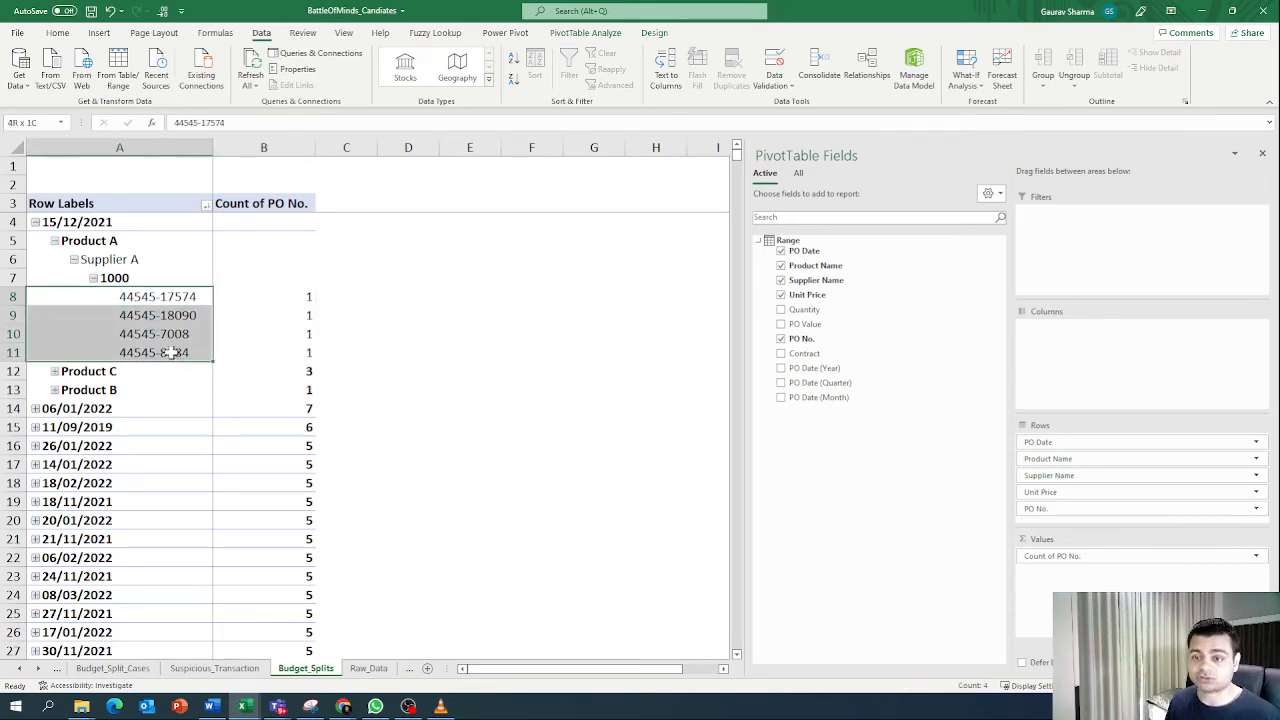
Step: Collapse the 1000 unit price under Supplier A and highlight its label and PO count in yellow as a budget split
{"action": "left_click", "coordinate": [93, 279]}
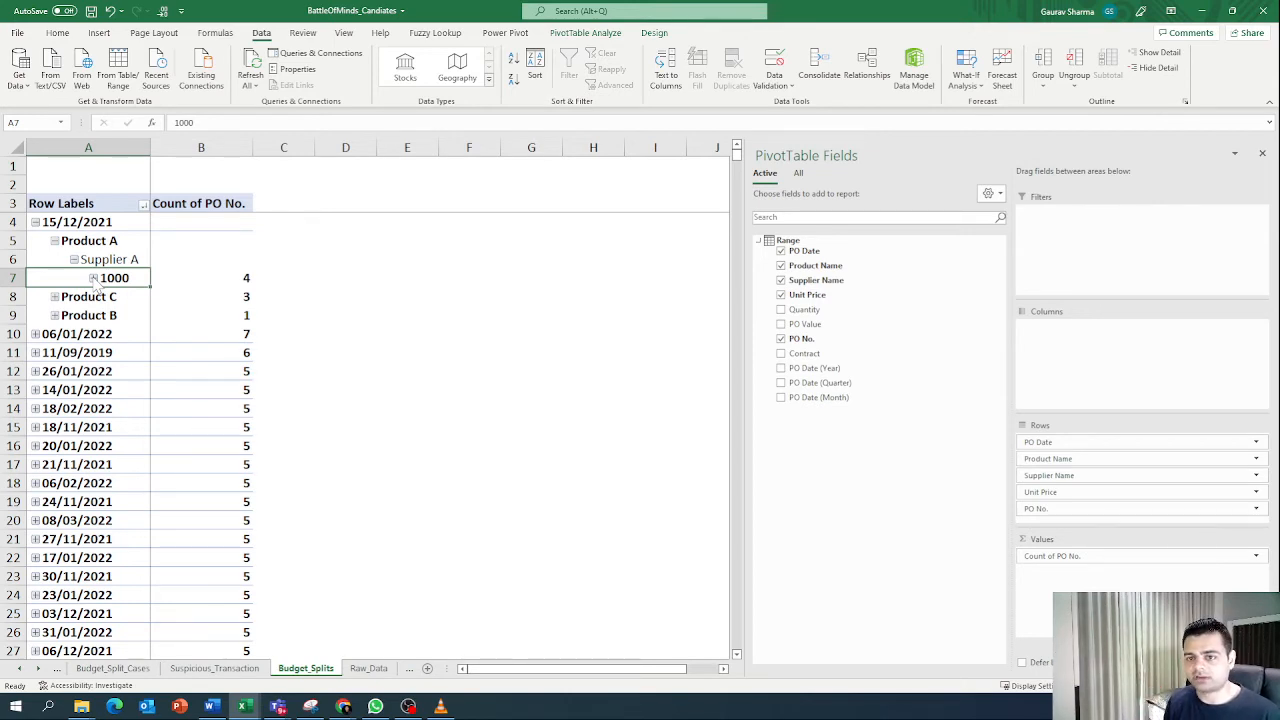
{"action": "left_click_drag", "start_coordinate": [246, 277], "coordinate": [66, 280]}
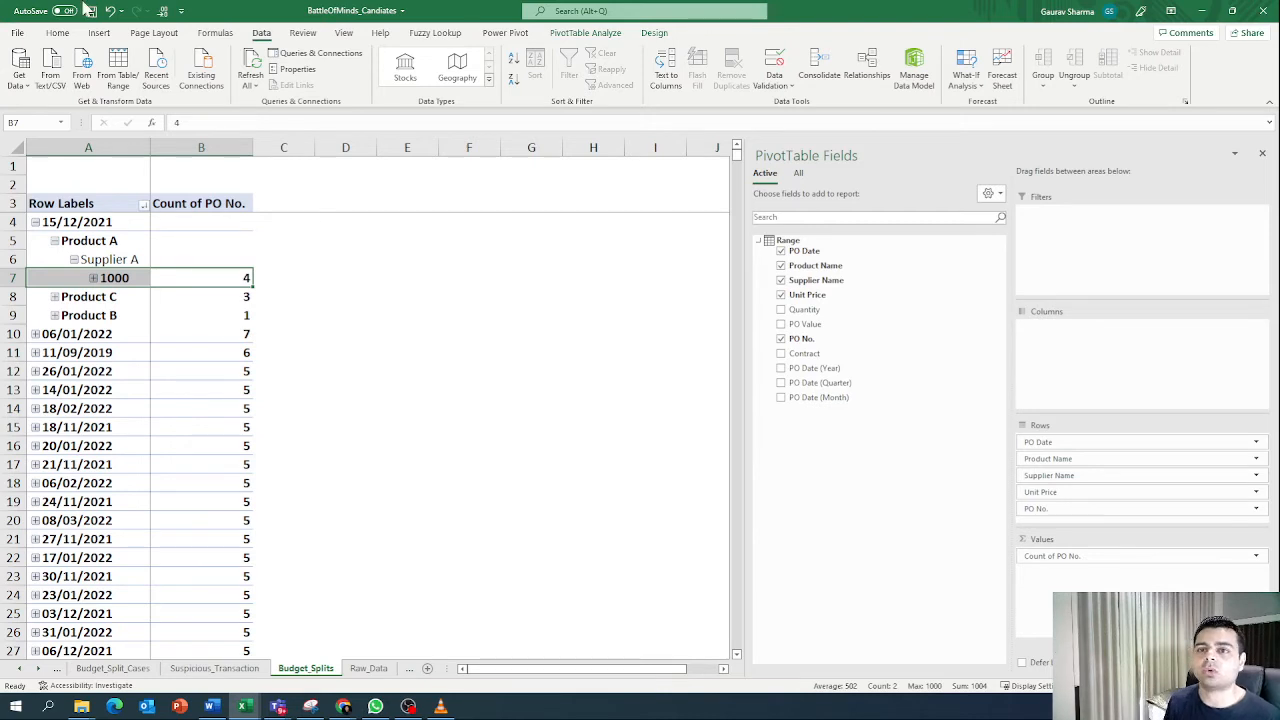
{"action": "left_click", "coordinate": [57, 32]}
{"action": "left_click", "coordinate": [215, 79]}
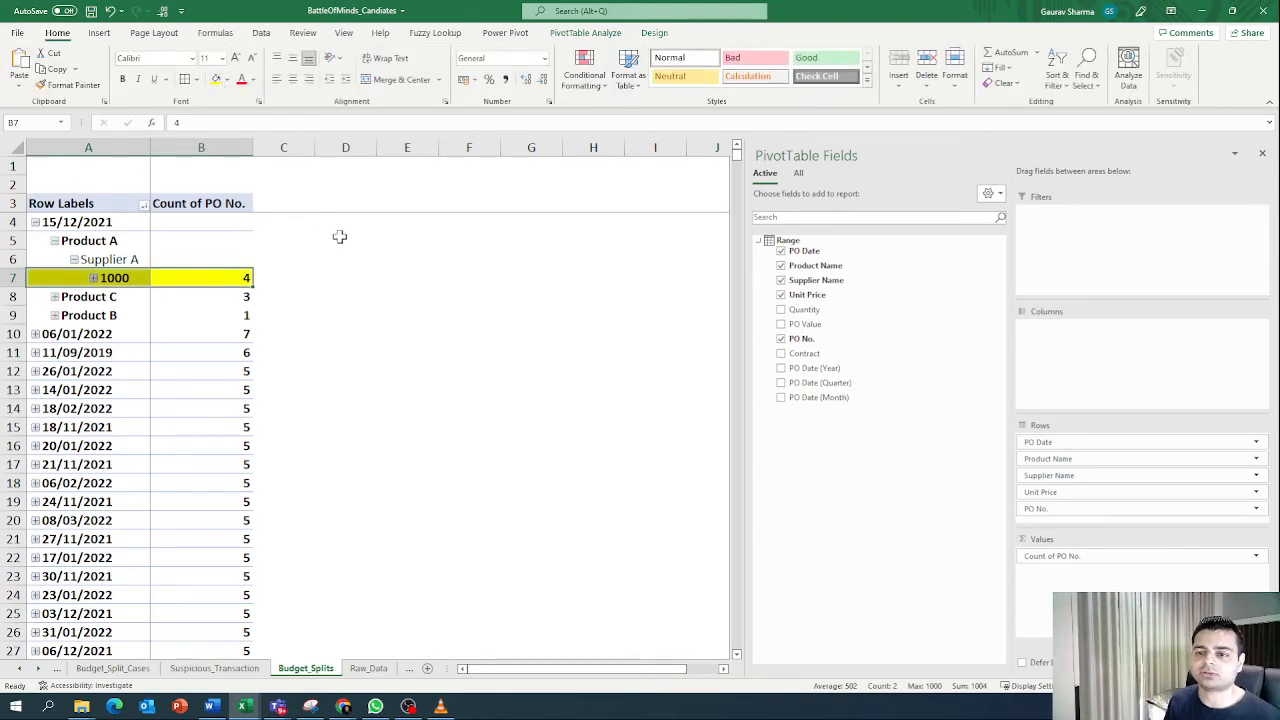
{"action": "left_click", "coordinate": [340, 255]}
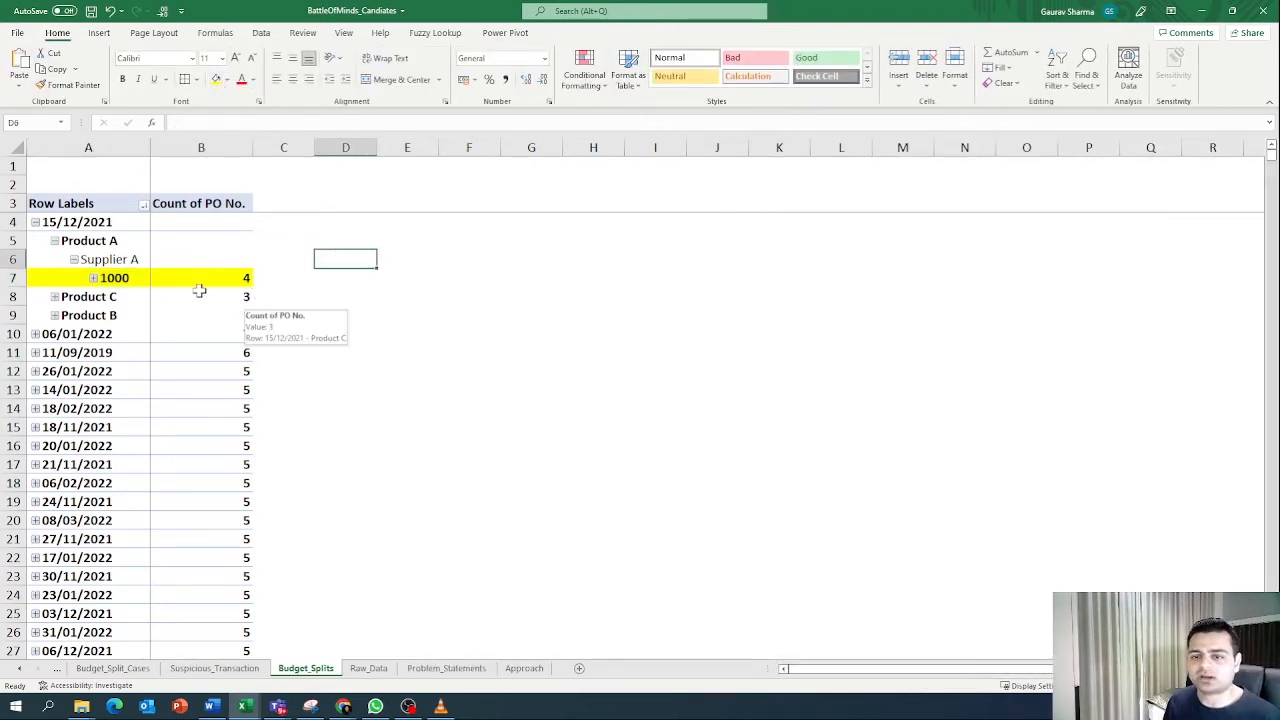
Step: Expand Product C under 15/12/2021, collapse the entire Supplier Name field, and check the PO count of each Product C supplier
{"action": "left_click", "coordinate": [103, 300]}
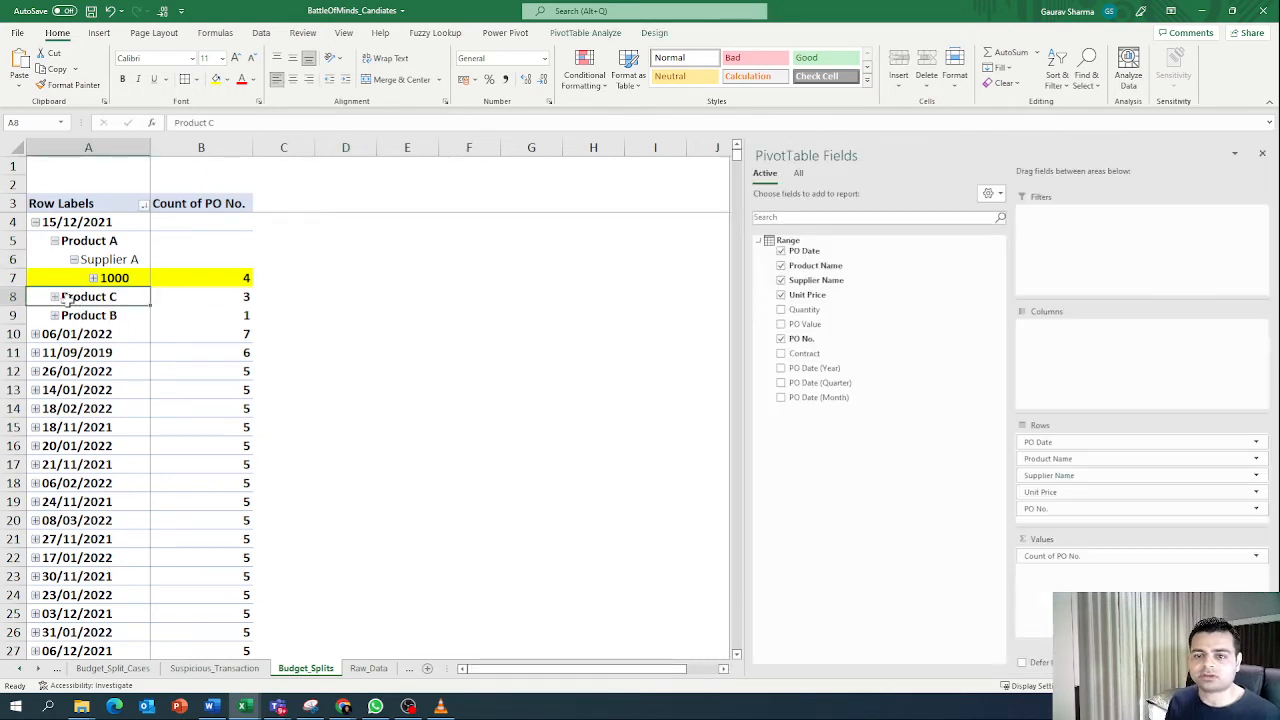
{"action": "left_click", "coordinate": [54, 297]}
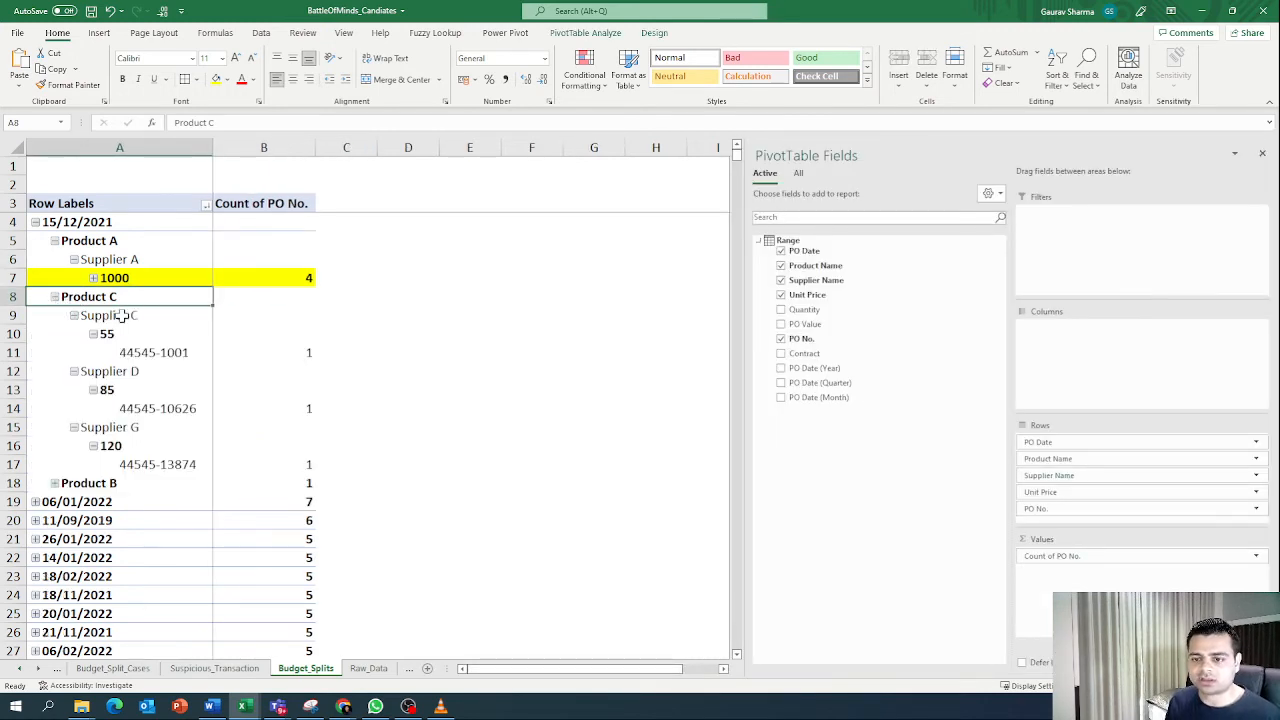
{"action": "left_click", "coordinate": [115, 315]}
{"action": "right_click", "coordinate": [120, 315]}
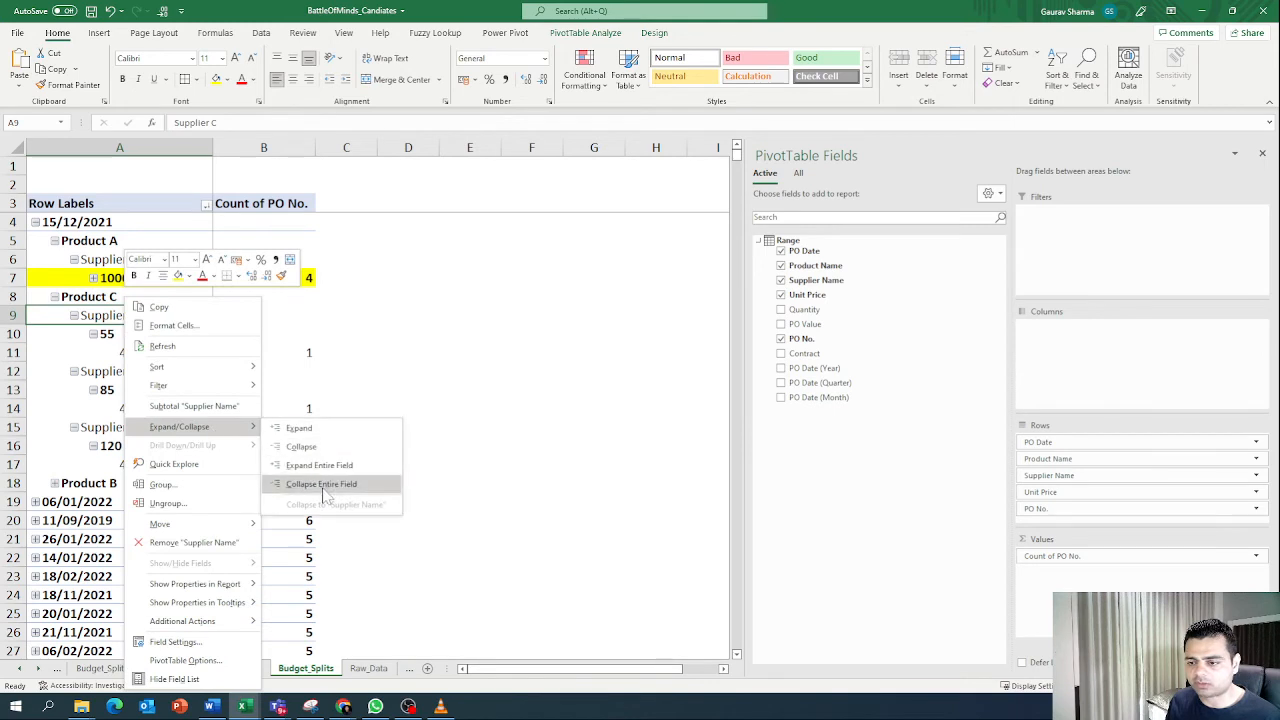
{"action": "left_click", "coordinate": [326, 491]}
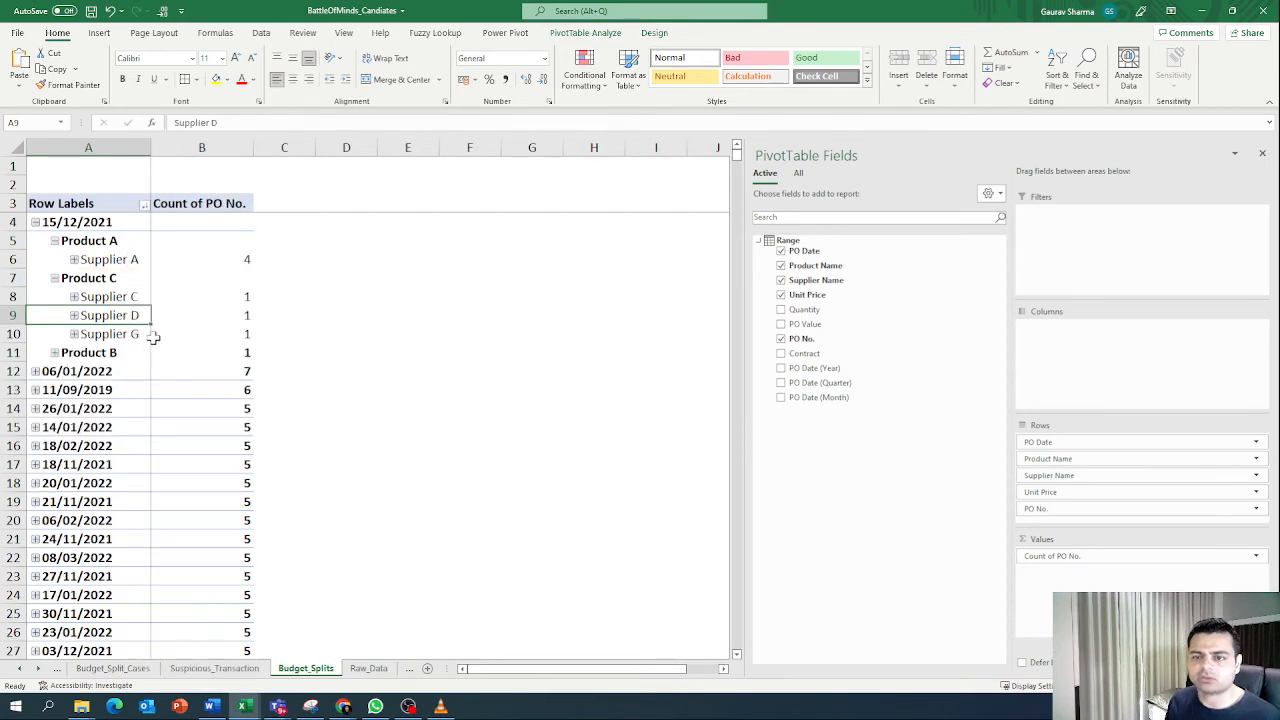
{"action": "left_click", "coordinate": [85, 279]}
{"action": "left_click", "coordinate": [221, 302]}
{"action": "left_click", "coordinate": [224, 315]}
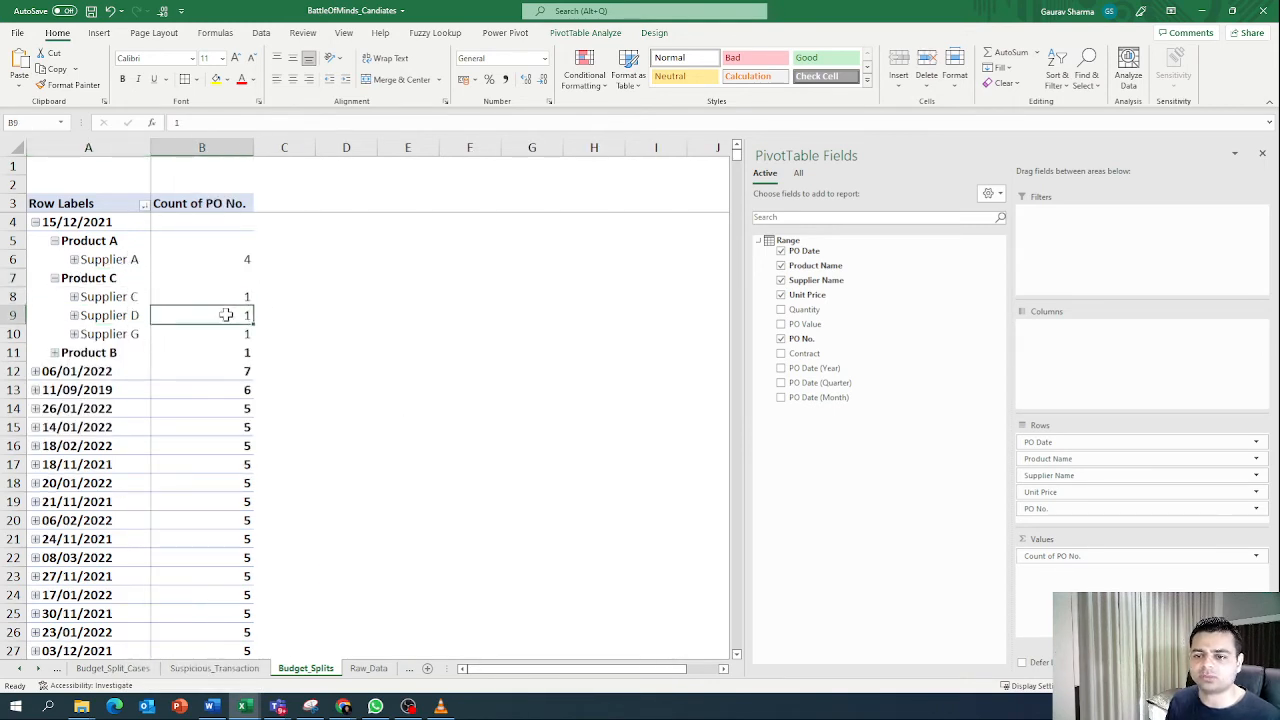
Step: Expand 06/01/2022 in the PivotTable and collapse the entire Product Name field
{"action": "left_click", "coordinate": [226, 334]}
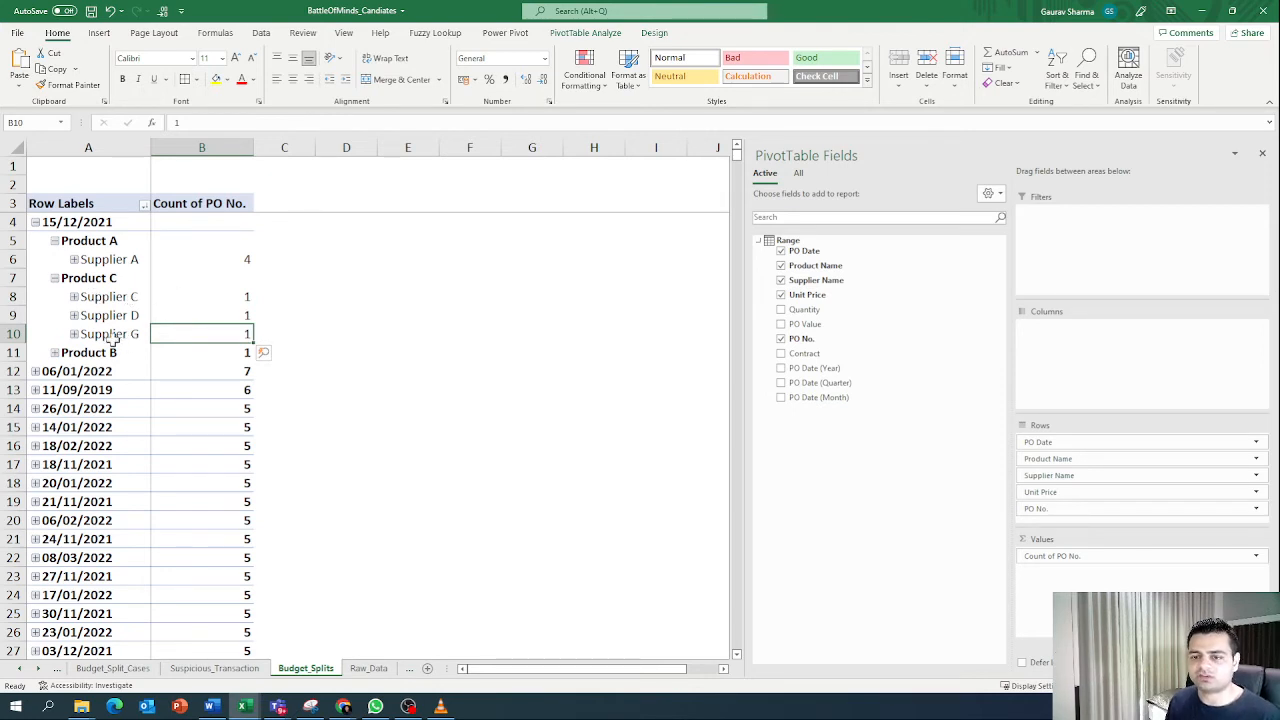
{"action": "left_click", "coordinate": [44, 374]}
{"action": "left_click", "coordinate": [35, 371]}
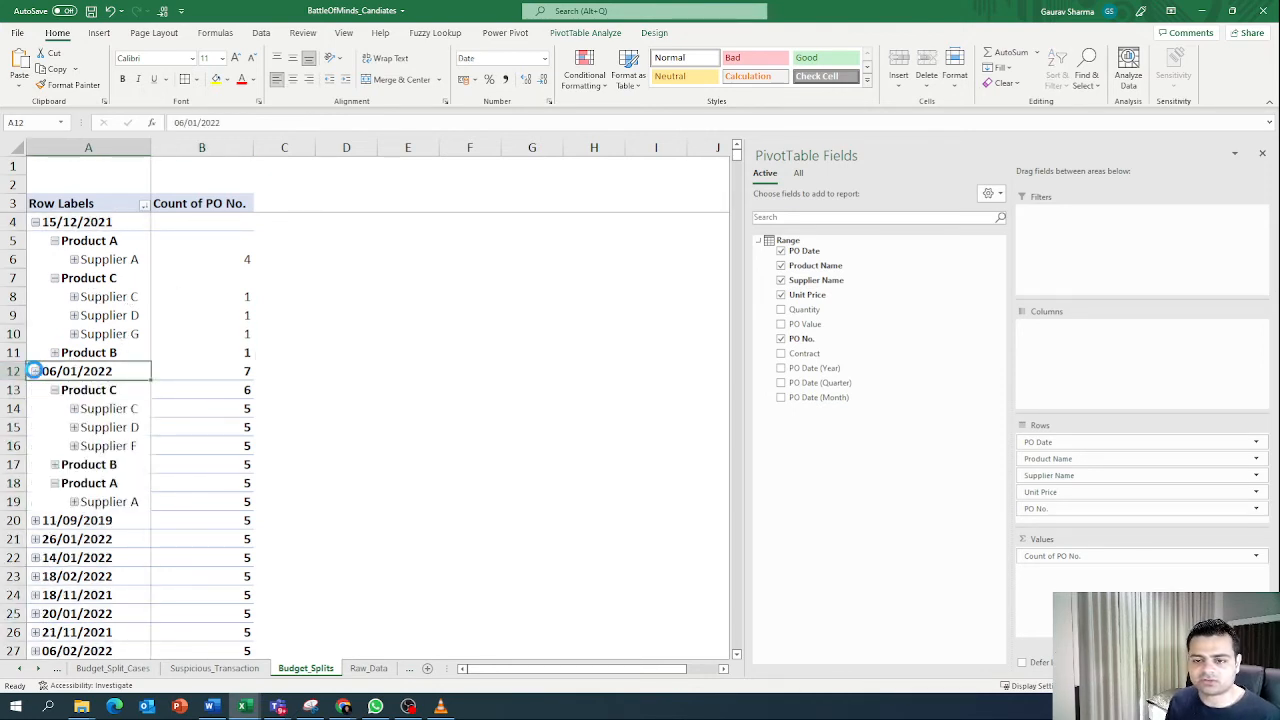
{"action": "right_click", "coordinate": [99, 390]}
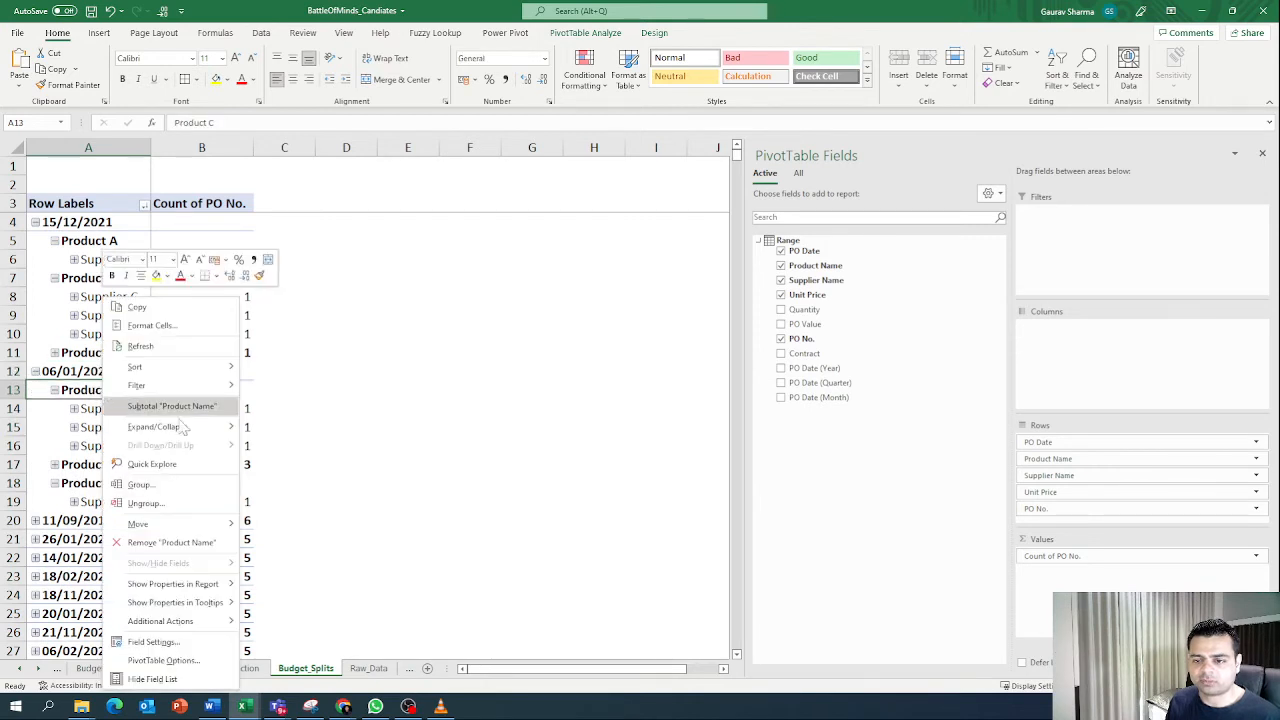
{"action": "mouse_move", "coordinate": [160, 427]}
{"action": "left_click", "coordinate": [300, 485]}
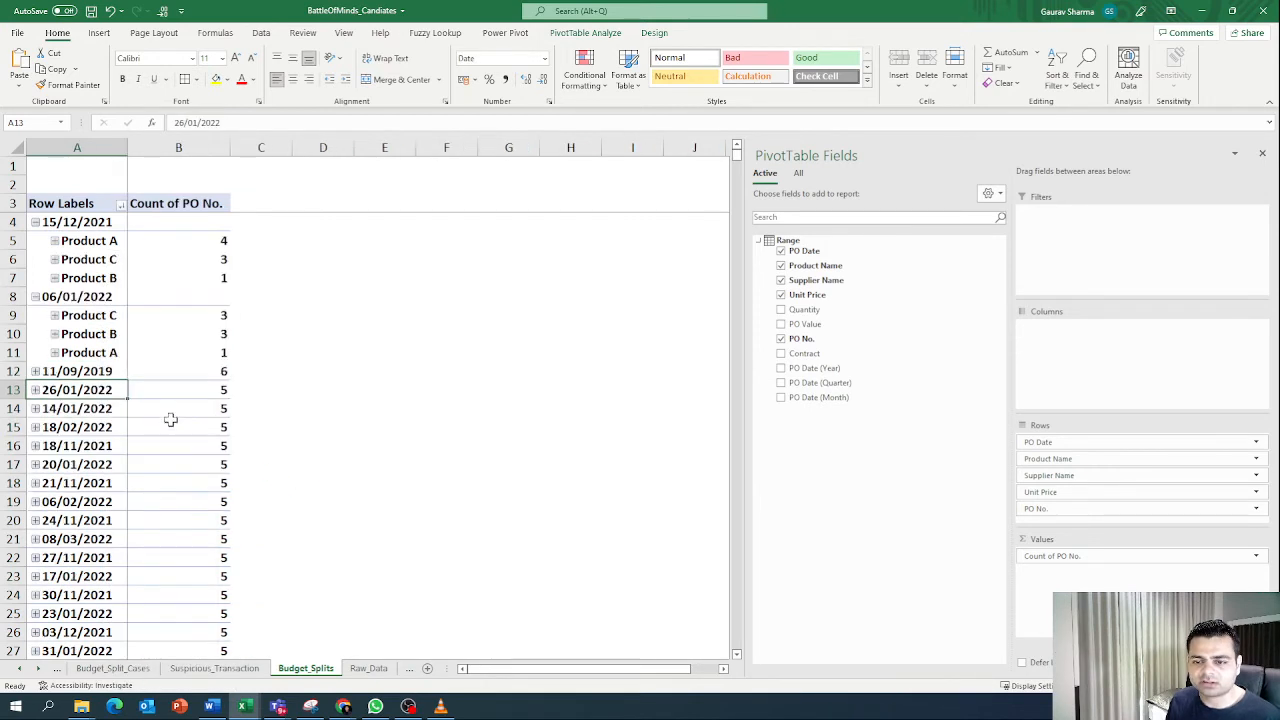
Step: Expand Product C and Product B under 06/01/2022 and check the PO count of each supplier
{"action": "left_click", "coordinate": [175, 321]}
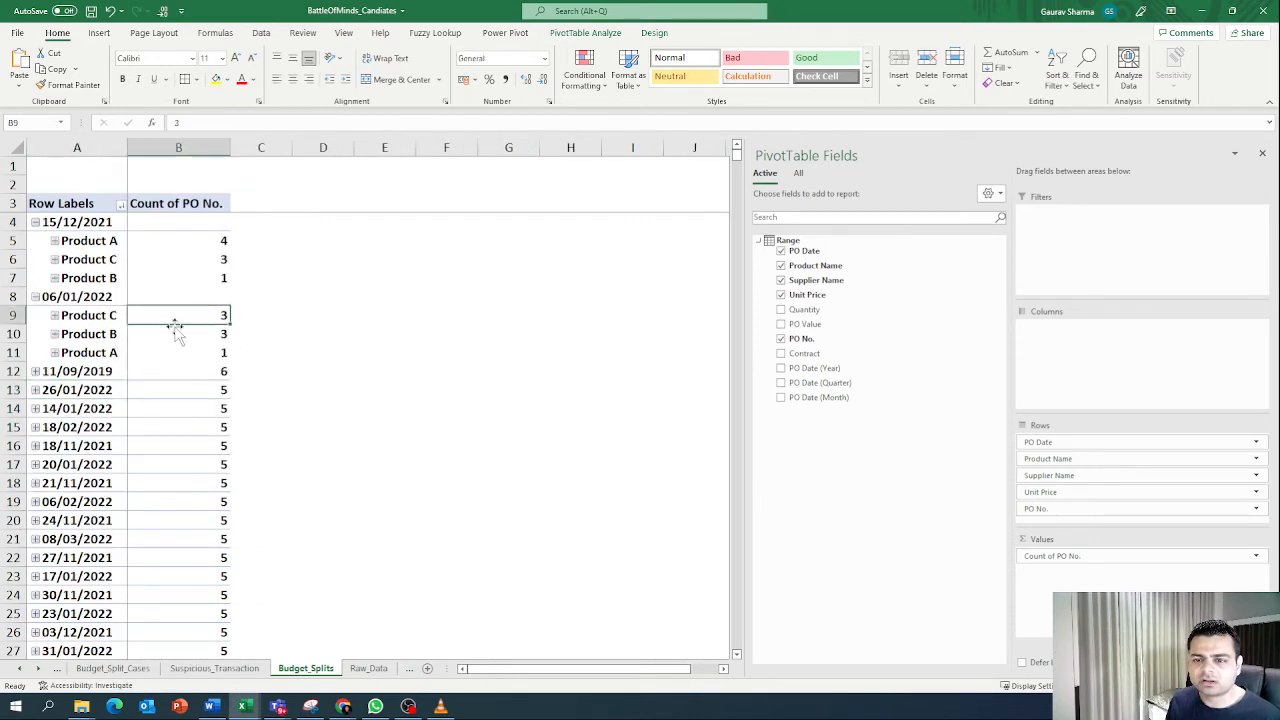
{"action": "left_click", "coordinate": [54, 315]}
{"action": "left_click_drag", "start_coordinate": [110, 390], "coordinate": [217, 420]}
{"action": "left_click", "coordinate": [55, 447]}
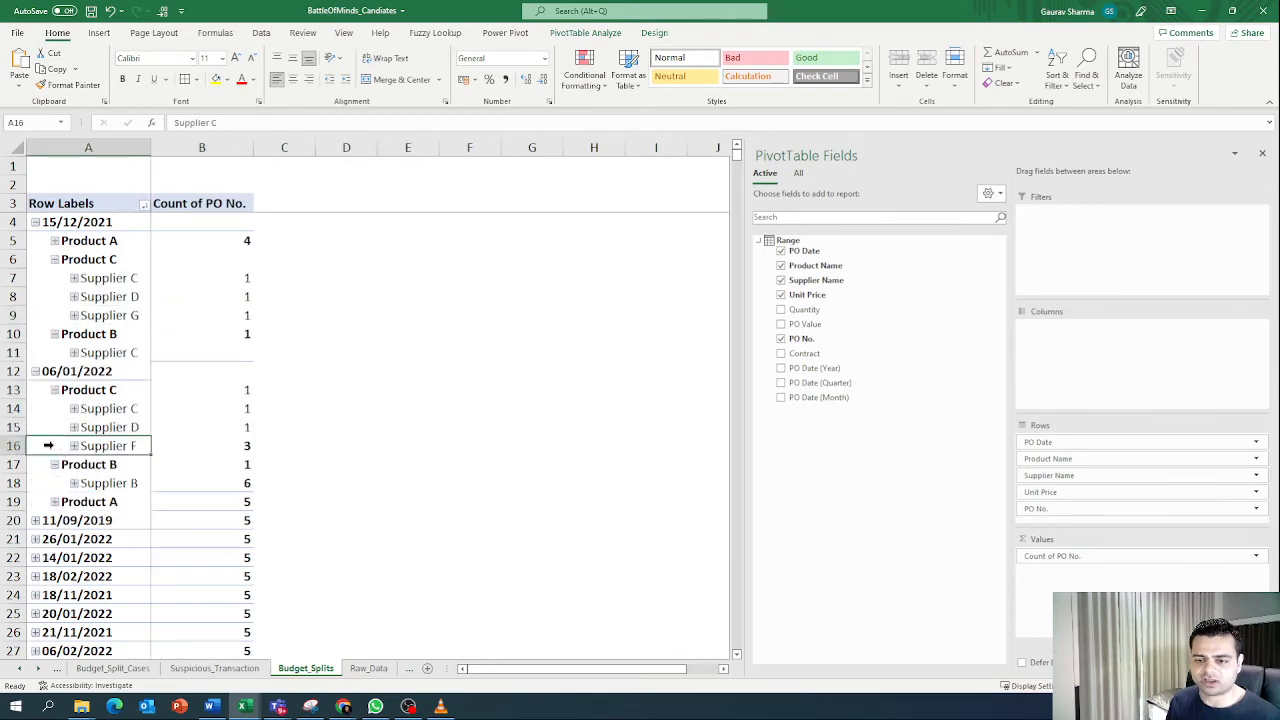
Step: Highlight Supplier B and its PO count under Product B on 06/01/2022 in yellow as a budget split
{"action": "left_click", "coordinate": [103, 484]}
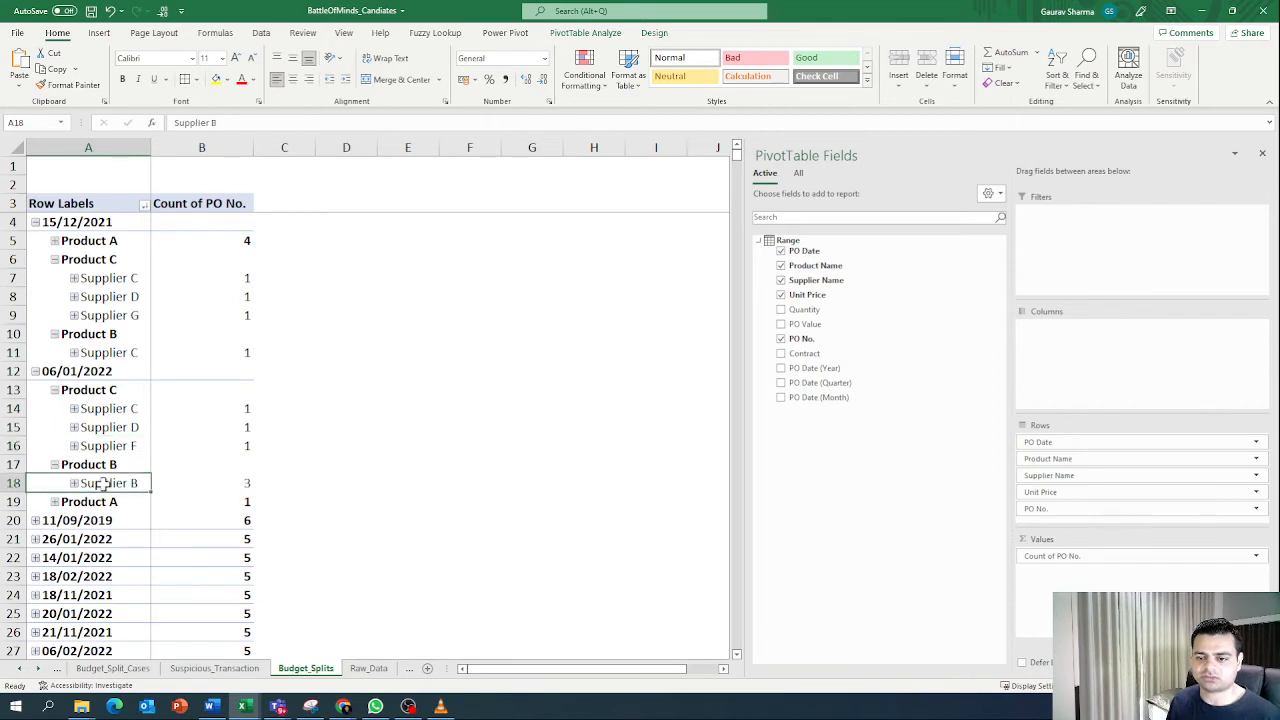
{"action": "left_click_drag", "start_coordinate": [103, 484], "coordinate": [211, 483]}
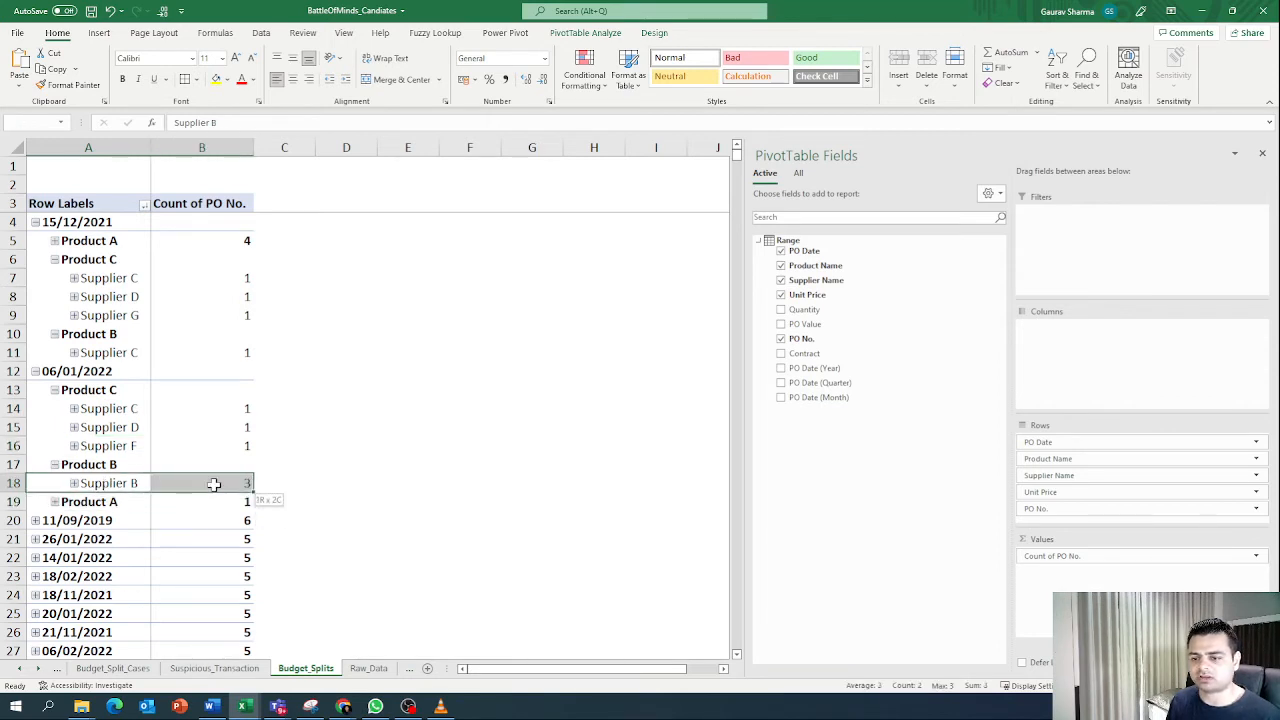
{"action": "left_click", "coordinate": [216, 79]}
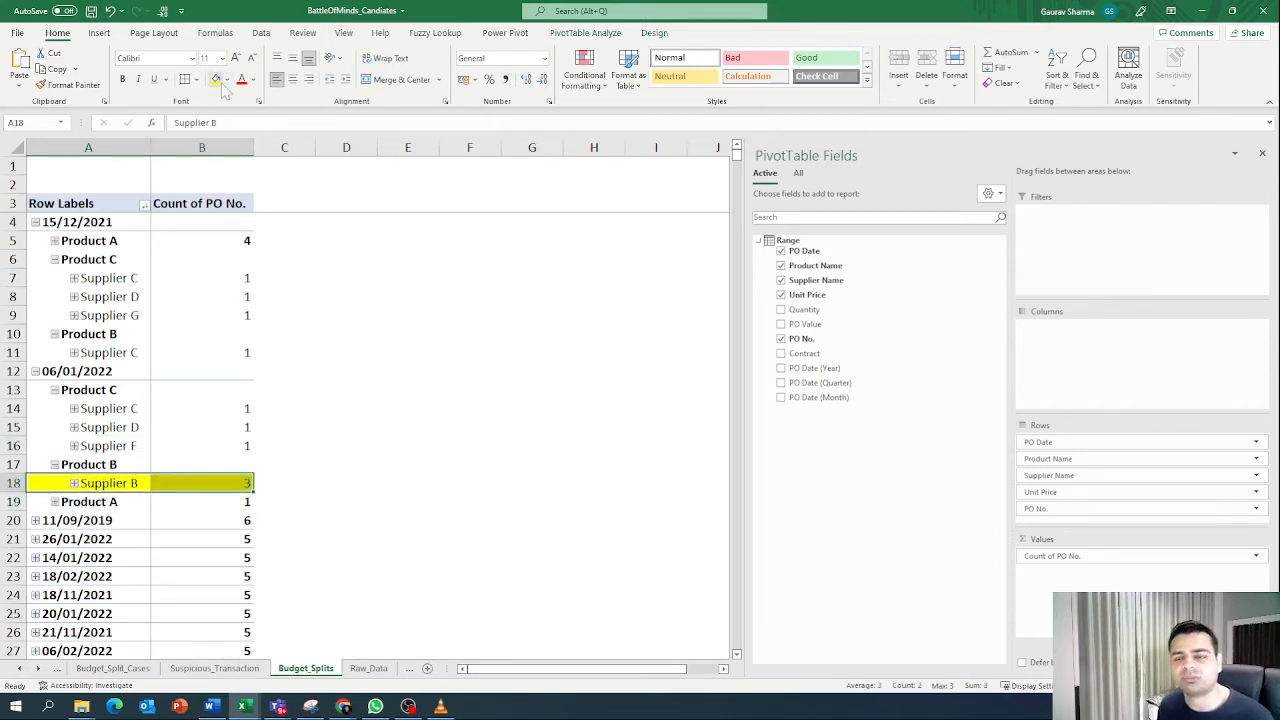
{"action": "scroll", "coordinate": [88, 398], "scroll_direction": "down", "scroll_amount": 5}
{"action": "scroll", "coordinate": [88, 398], "scroll_direction": "up", "scroll_amount": 5}
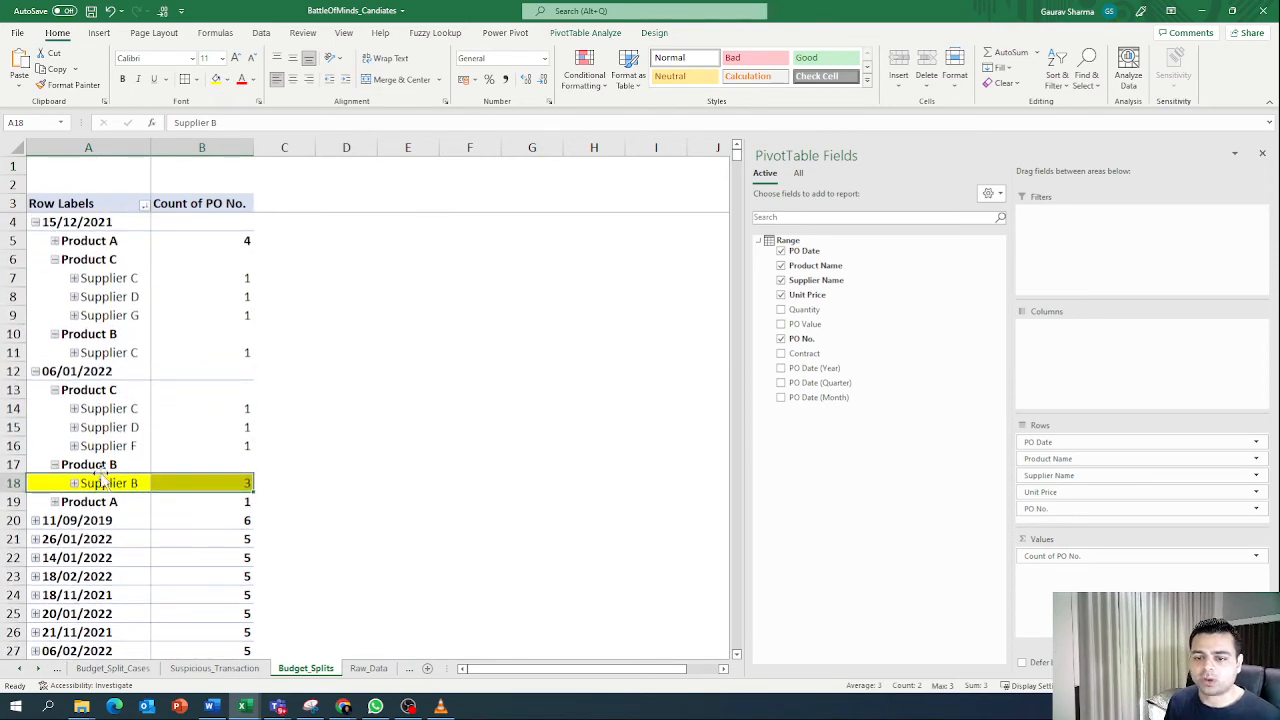
Step: Review Supplier B's unit price and individual purchase orders, and collapse the 15/12/2021 and 06/01/2022 groups
{"action": "left_click", "coordinate": [73, 483]}
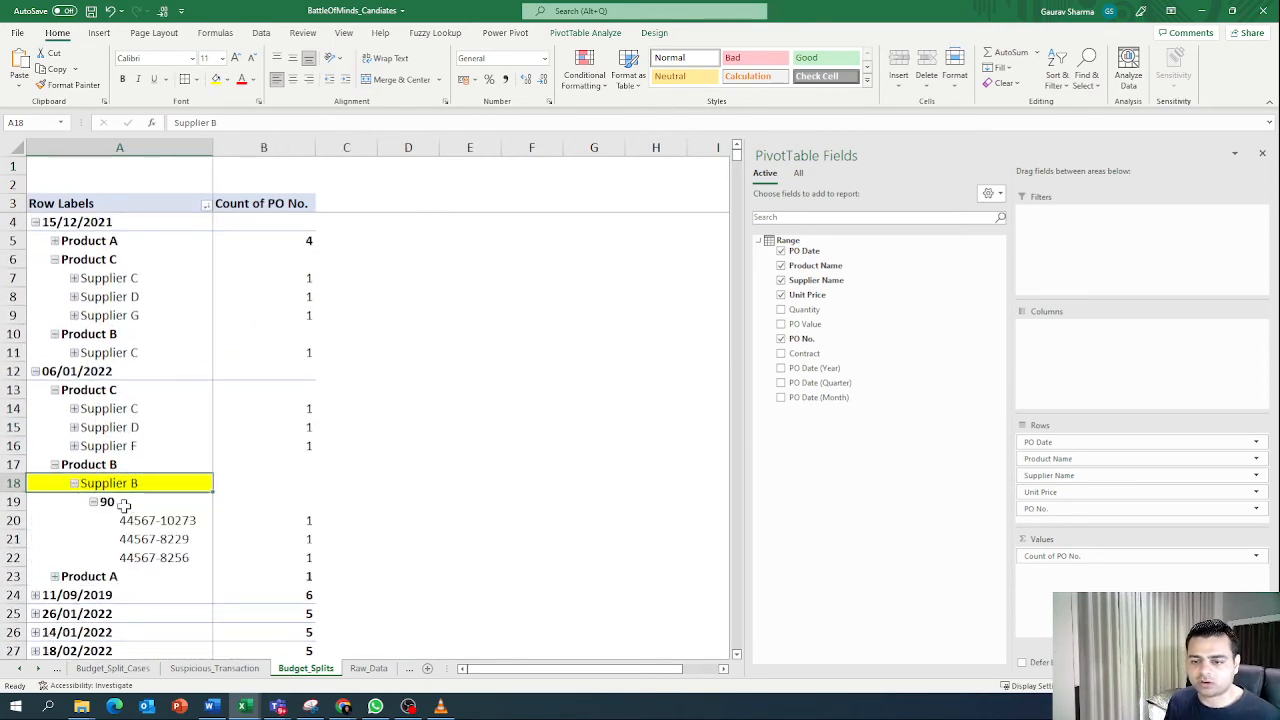
{"action": "left_click", "coordinate": [145, 520]}
{"action": "left_click", "coordinate": [126, 503]}
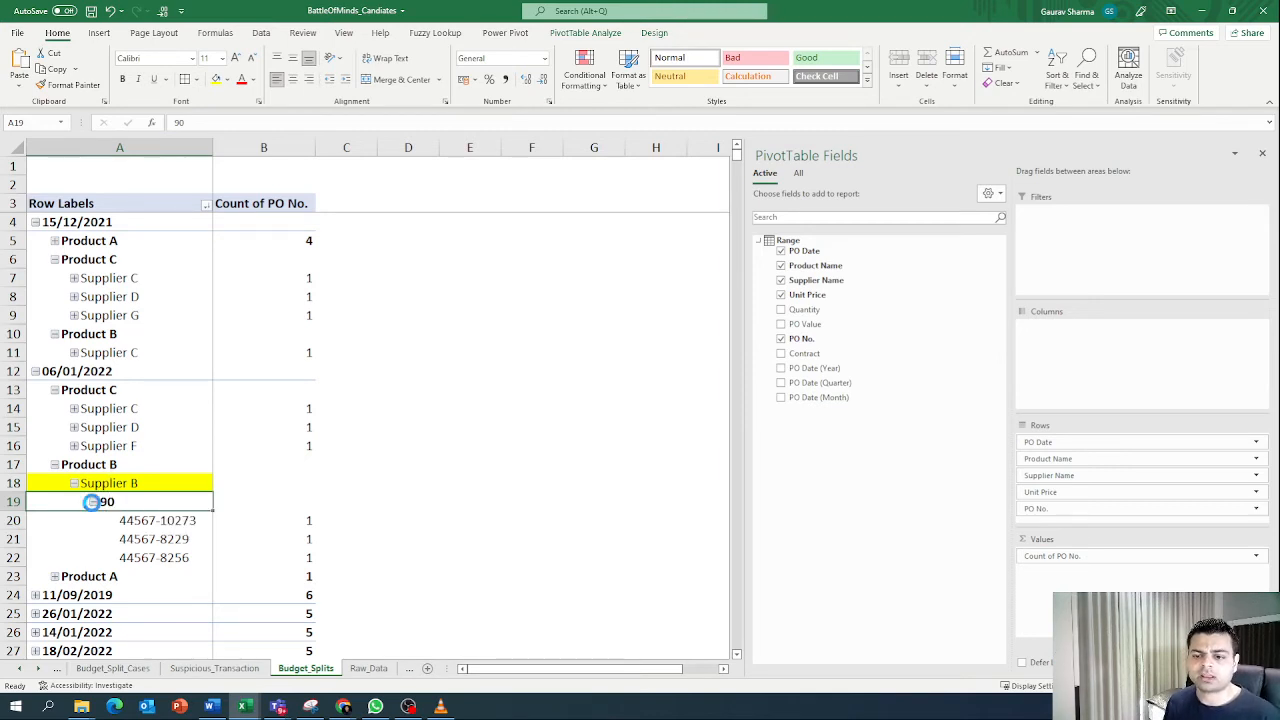
{"action": "left_click", "coordinate": [92, 502]}
{"action": "left_click", "coordinate": [72, 483]}
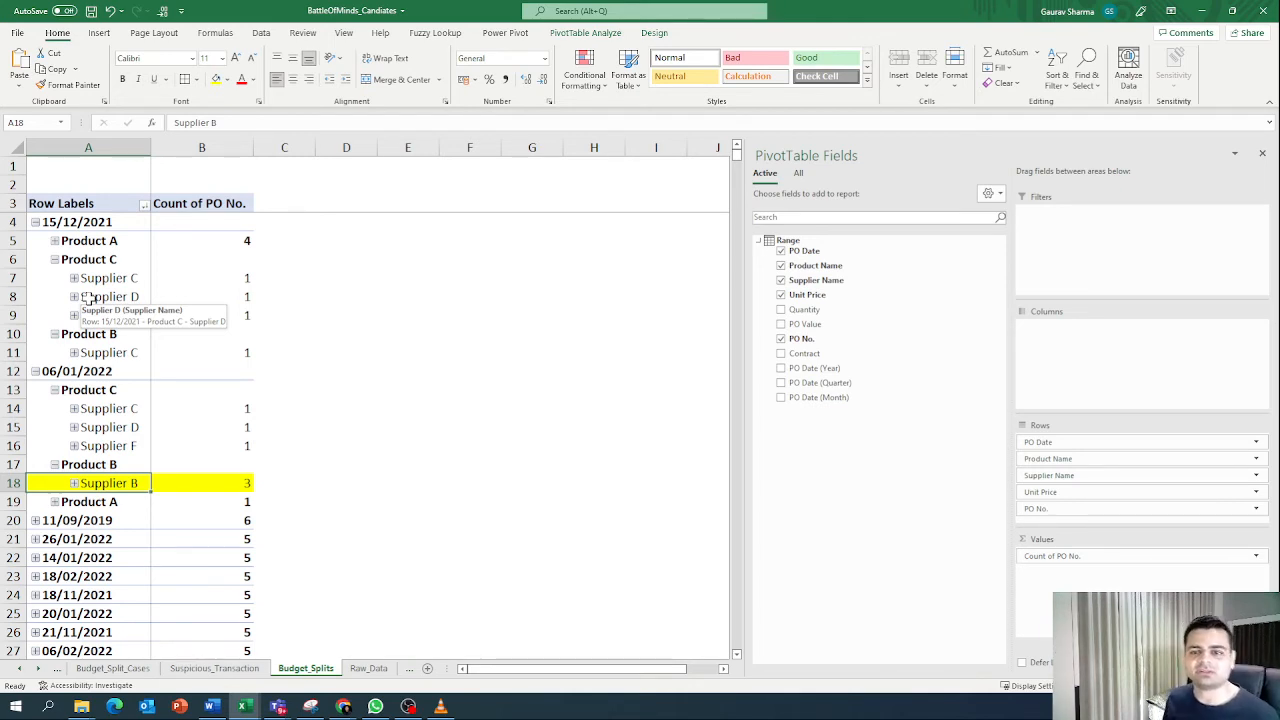
{"action": "left_click", "coordinate": [35, 222]}
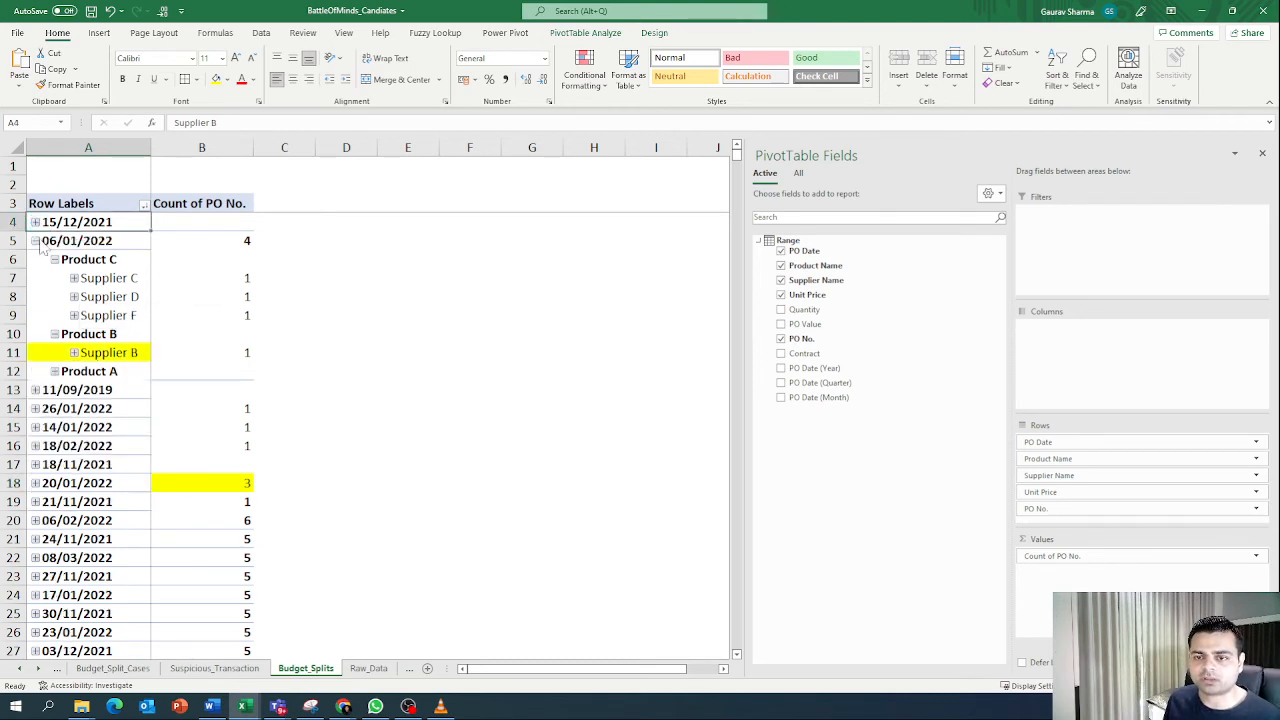
{"action": "left_click", "coordinate": [35, 241]}
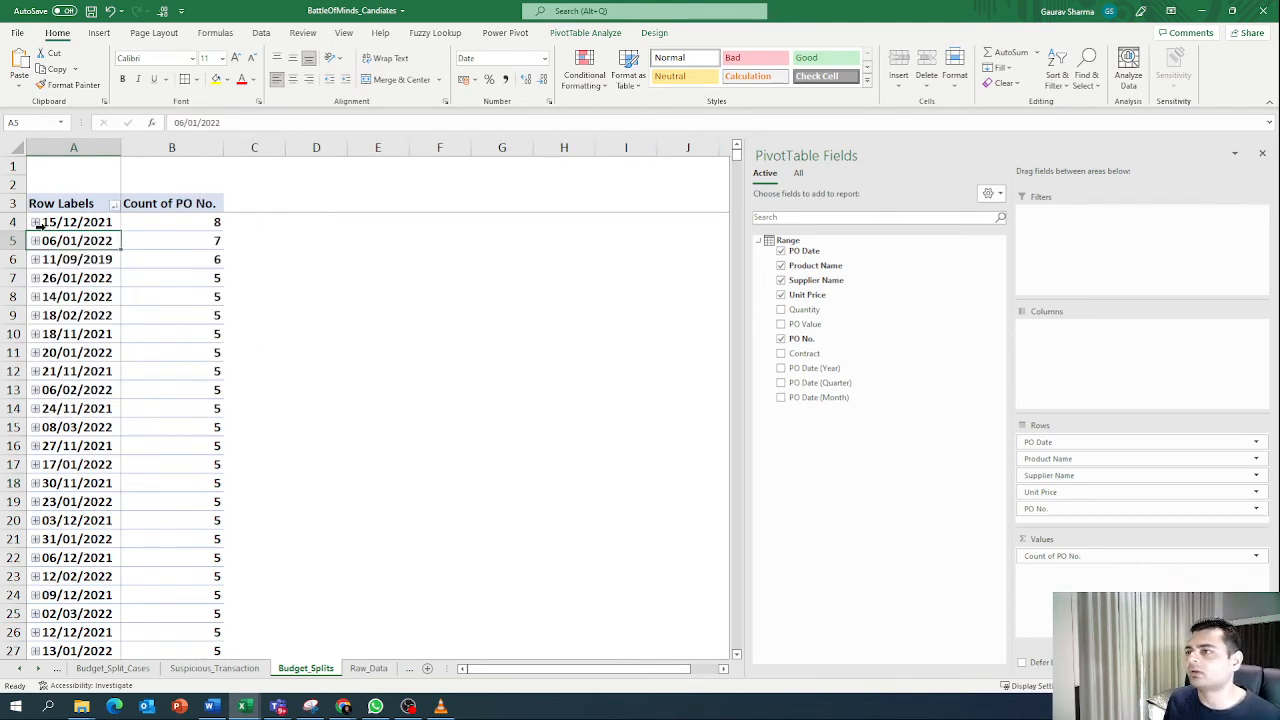
Step: Set the PivotTable report layout to Tabular Form and repeat all item labels
{"action": "left_click", "coordinate": [657, 35]}
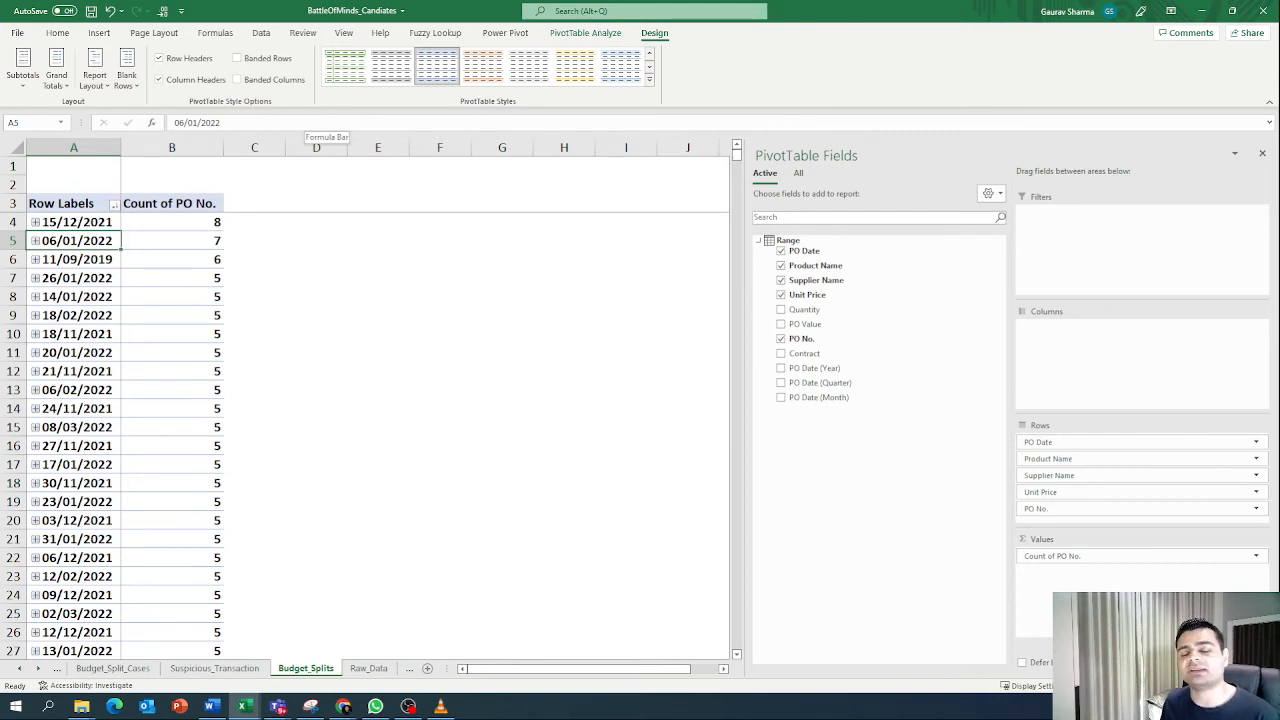
{"action": "left_click", "coordinate": [97, 90]}
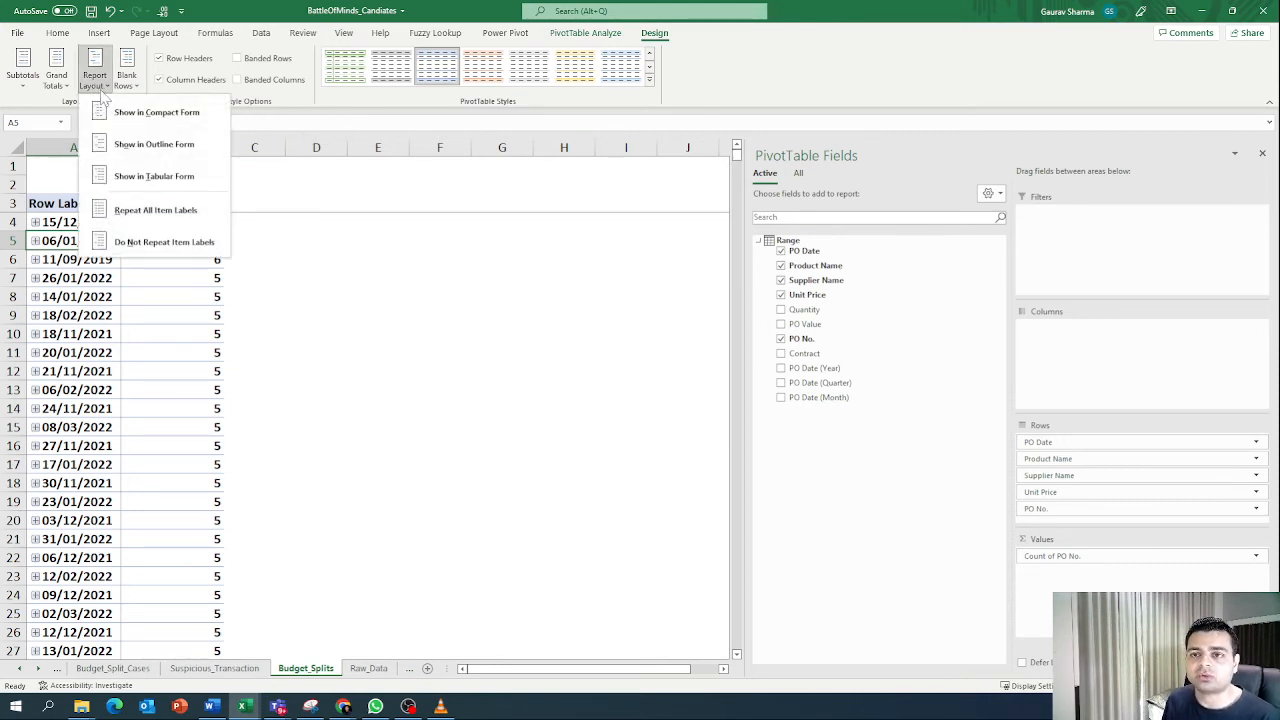
{"action": "left_click", "coordinate": [154, 176]}
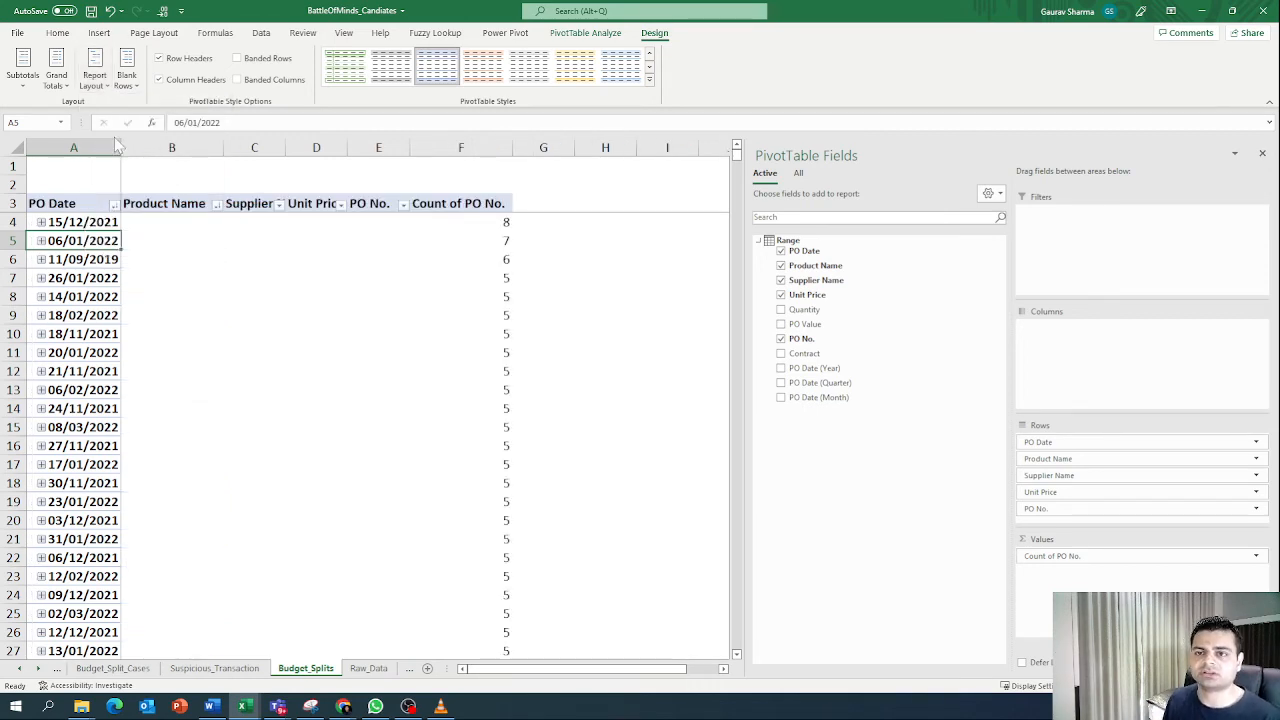
{"action": "left_click", "coordinate": [104, 88]}
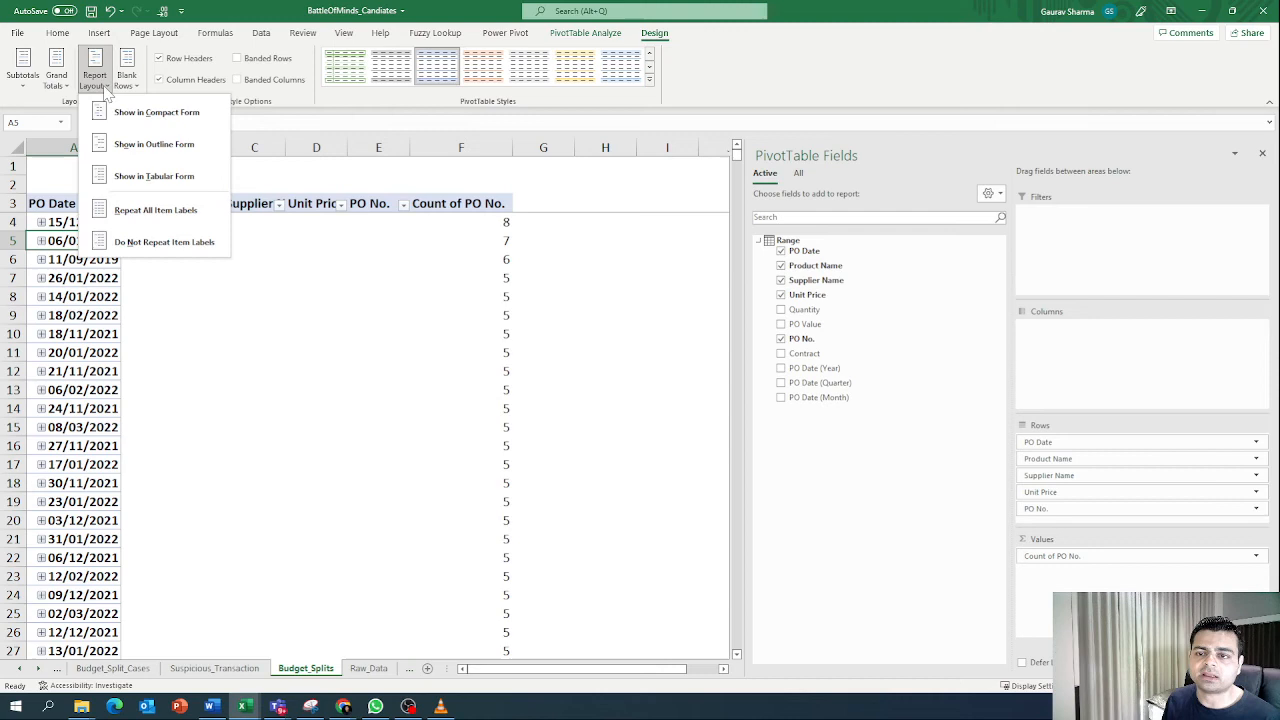
{"action": "left_click", "coordinate": [149, 212]}
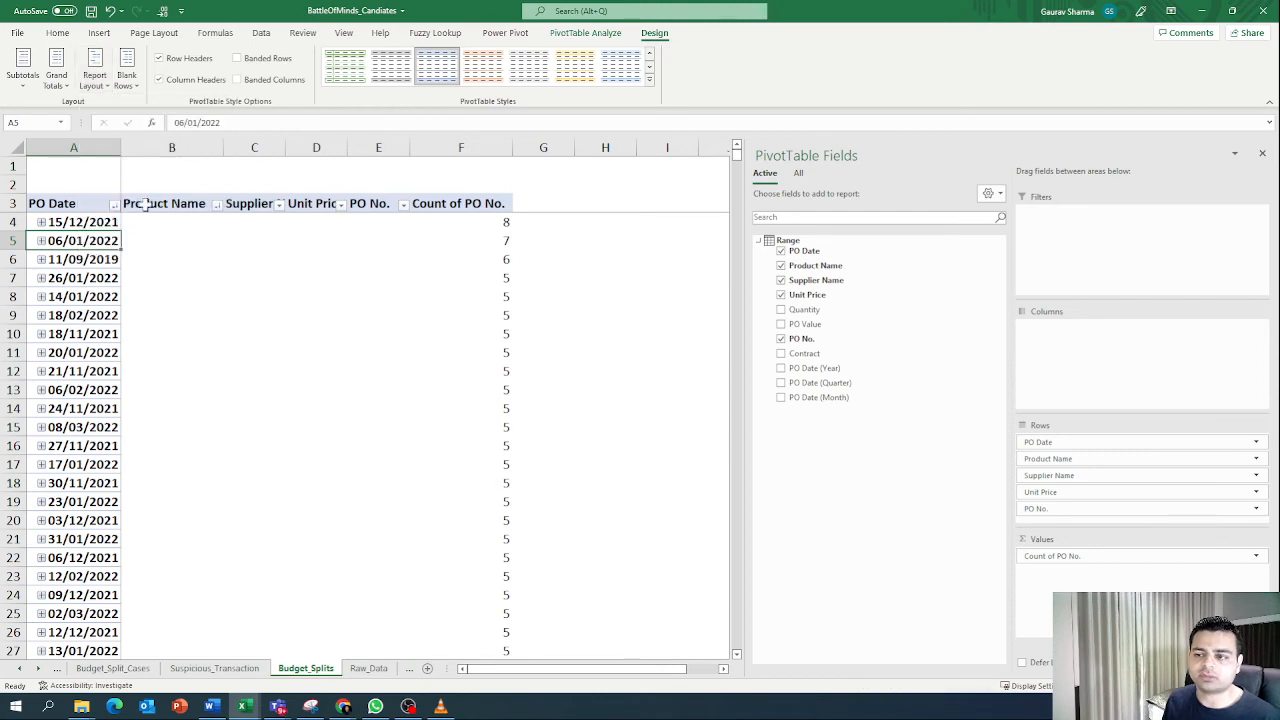
Step: Expand the entire PO Date field and remove PO No. from the PivotTable rows
{"action": "right_click", "coordinate": [97, 226]}
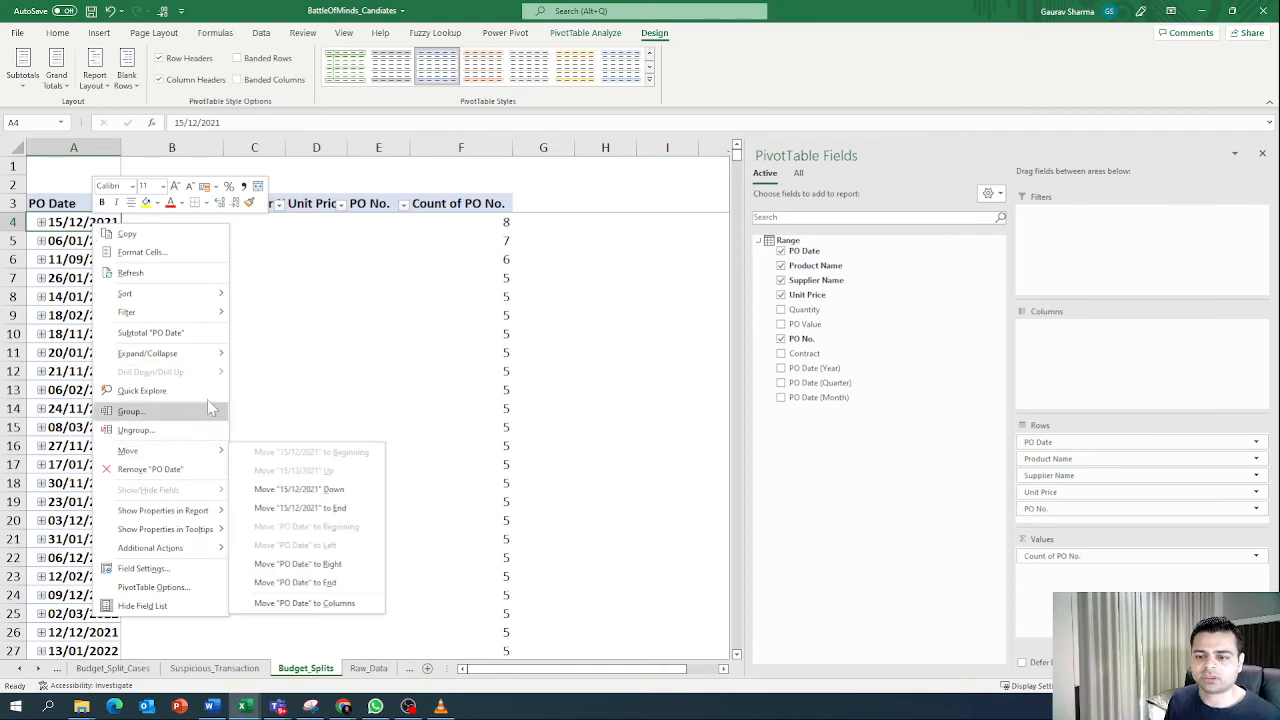
{"action": "mouse_move", "coordinate": [200, 355]}
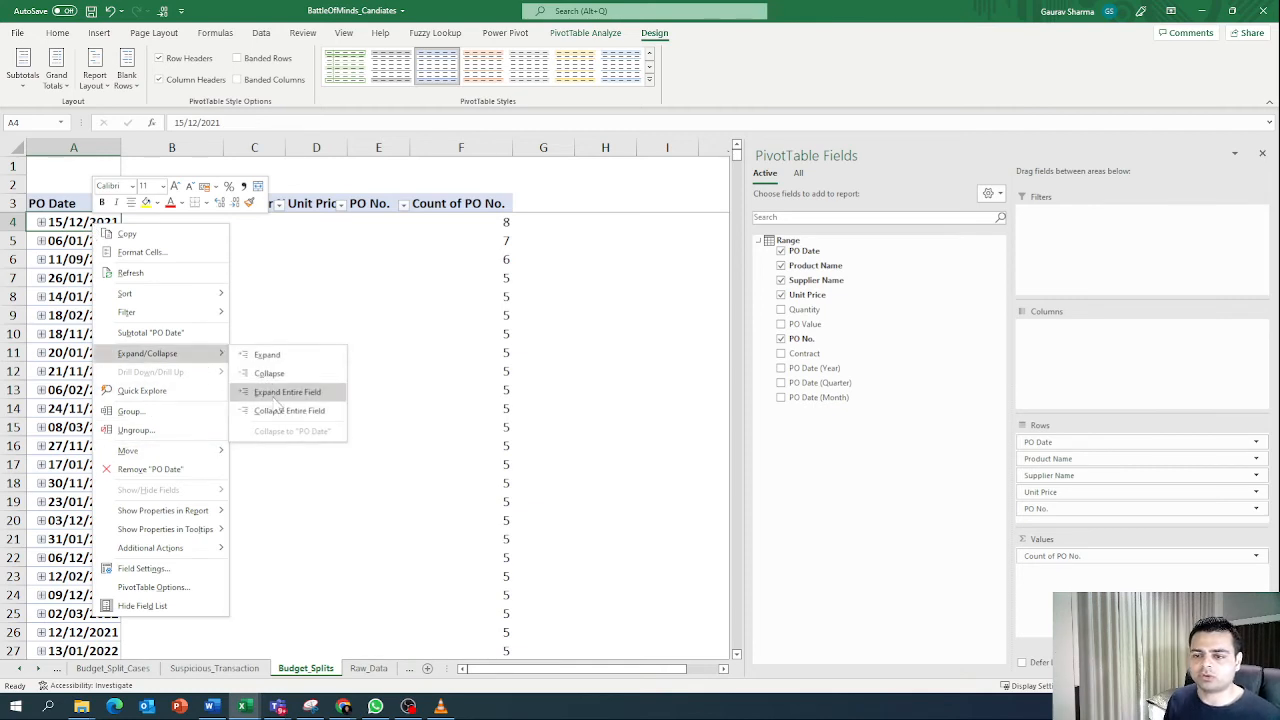
{"action": "left_click", "coordinate": [275, 398]}
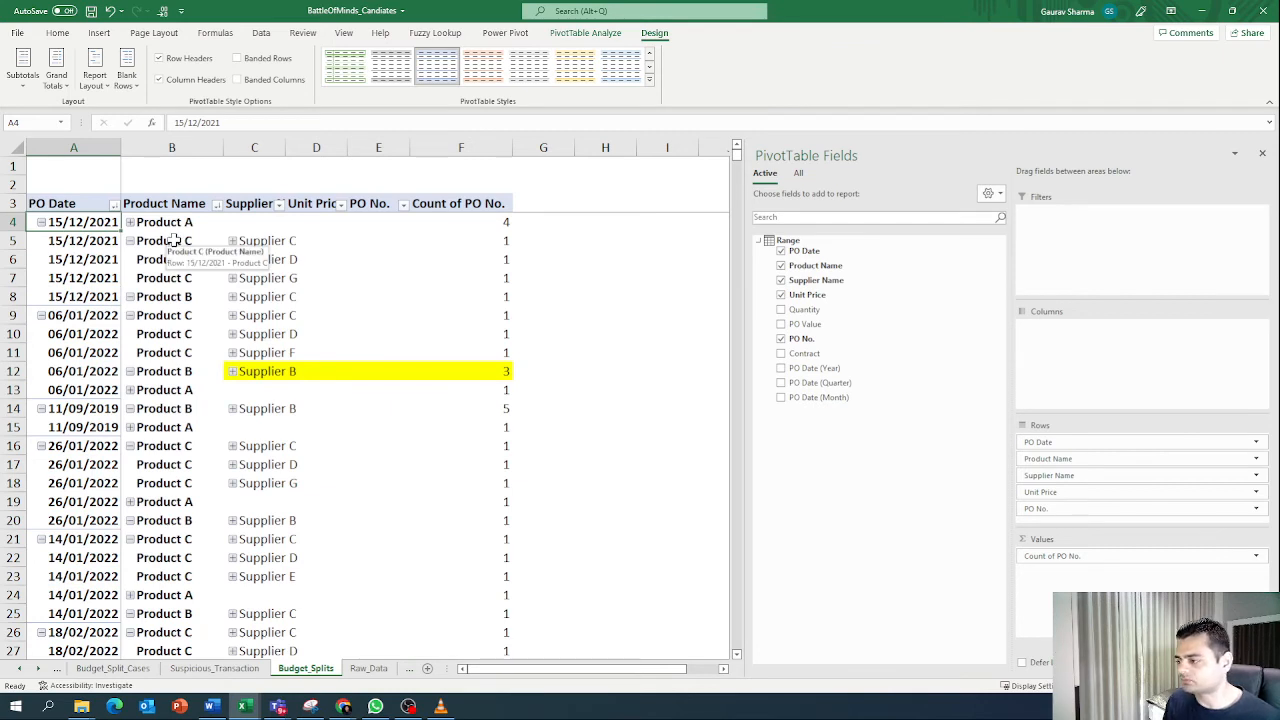
{"action": "left_click_drag", "start_coordinate": [1046, 508], "coordinate": [1048, 515]}
{"action": "left_click", "coordinate": [1190, 650]}
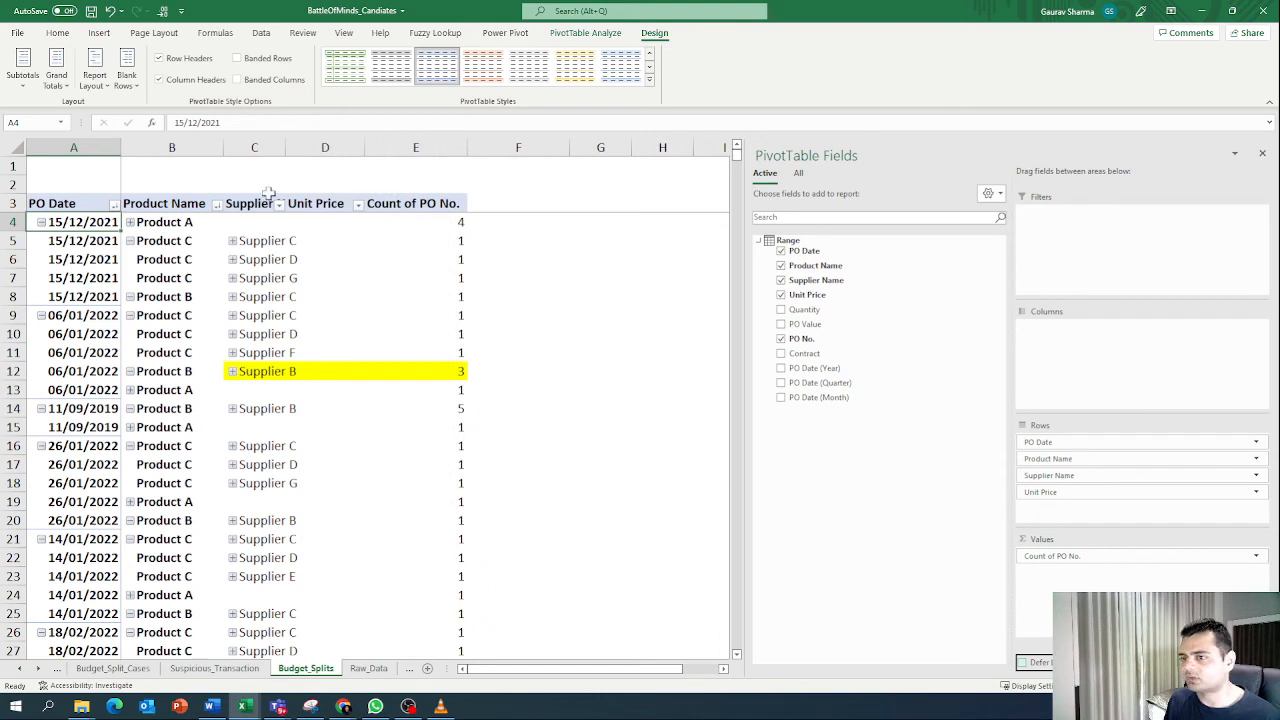
Step: Expand the entire Supplier Name field to show the unit prices
{"action": "left_click", "coordinate": [264, 241]}
{"action": "right_click", "coordinate": [264, 241]}
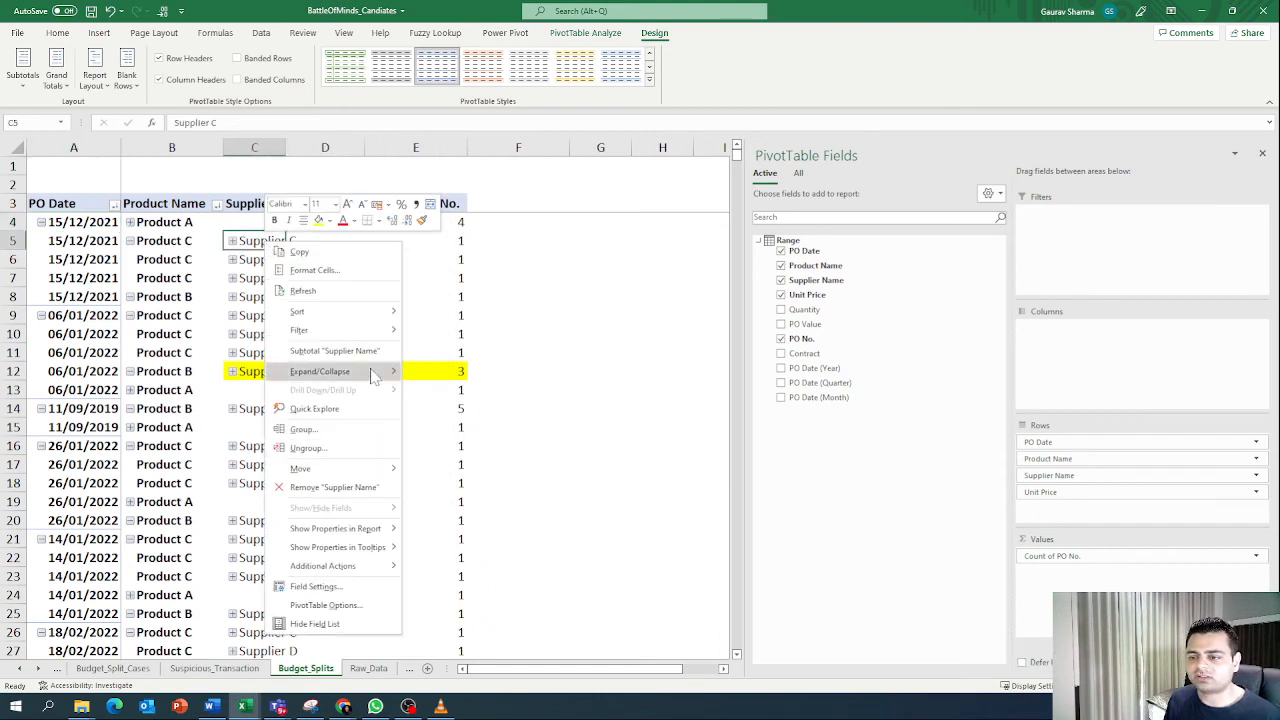
{"action": "mouse_move", "coordinate": [371, 371]}
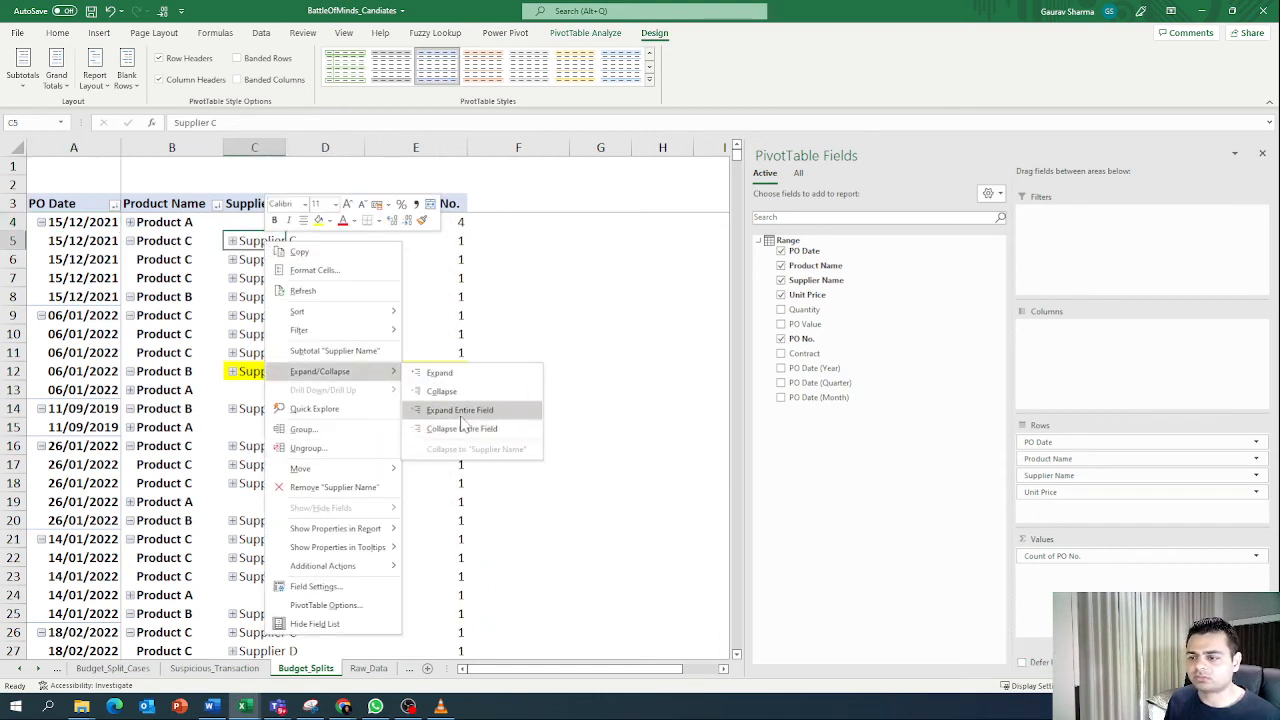
{"action": "left_click", "coordinate": [460, 432]}
{"action": "left_click", "coordinate": [344, 241]}
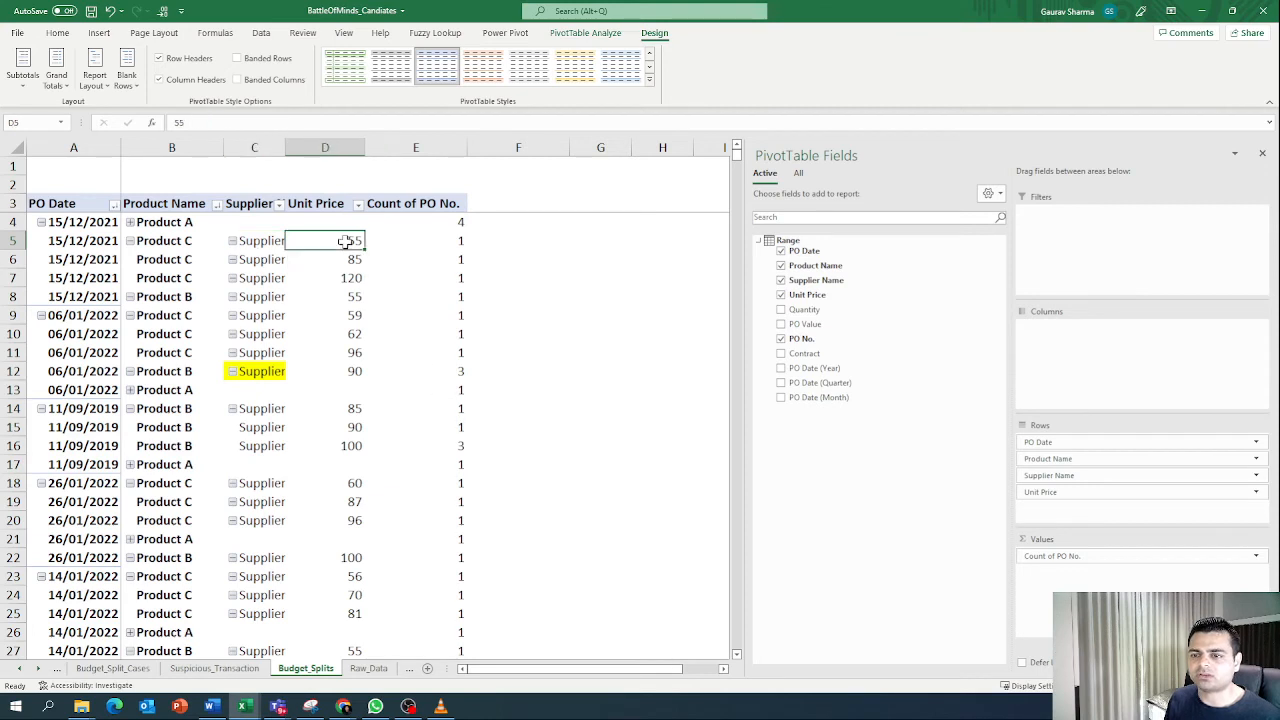
Step: Expand the entire Product Name field so every product shows its suppliers and unit prices
{"action": "left_click", "coordinate": [168, 220]}
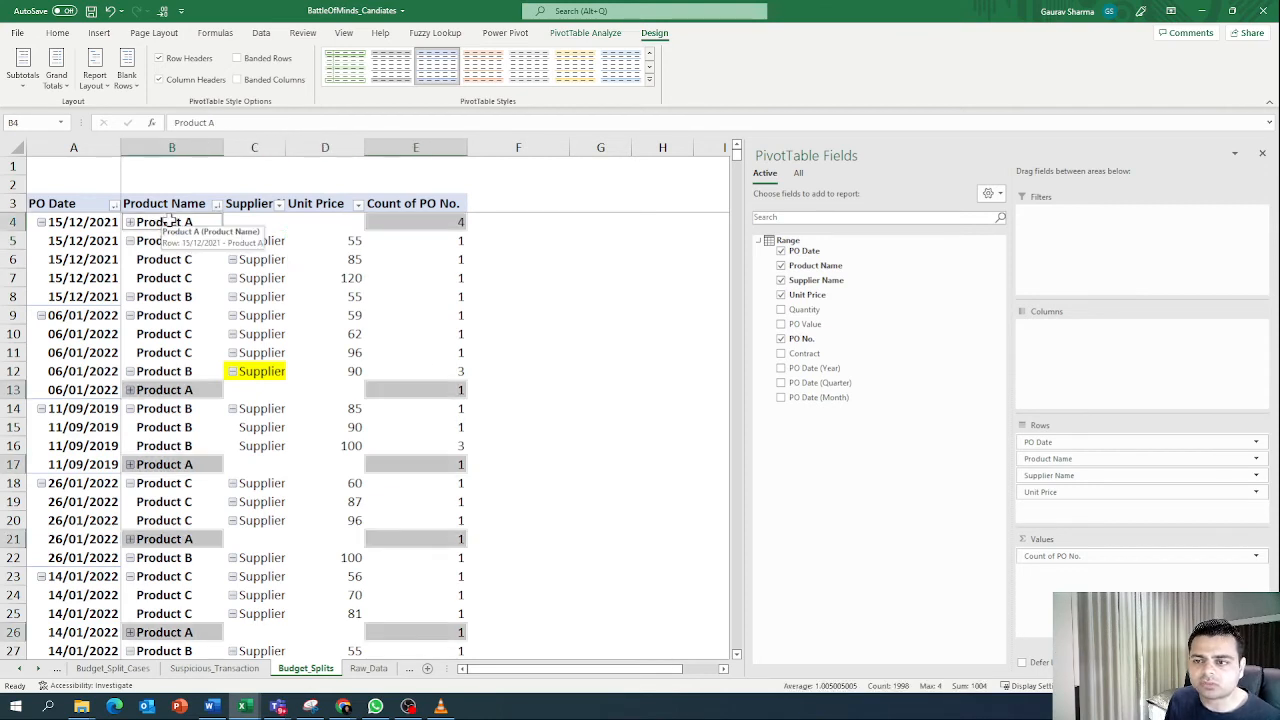
{"action": "right_click", "coordinate": [170, 219]}
{"action": "mouse_move", "coordinate": [275, 352]}
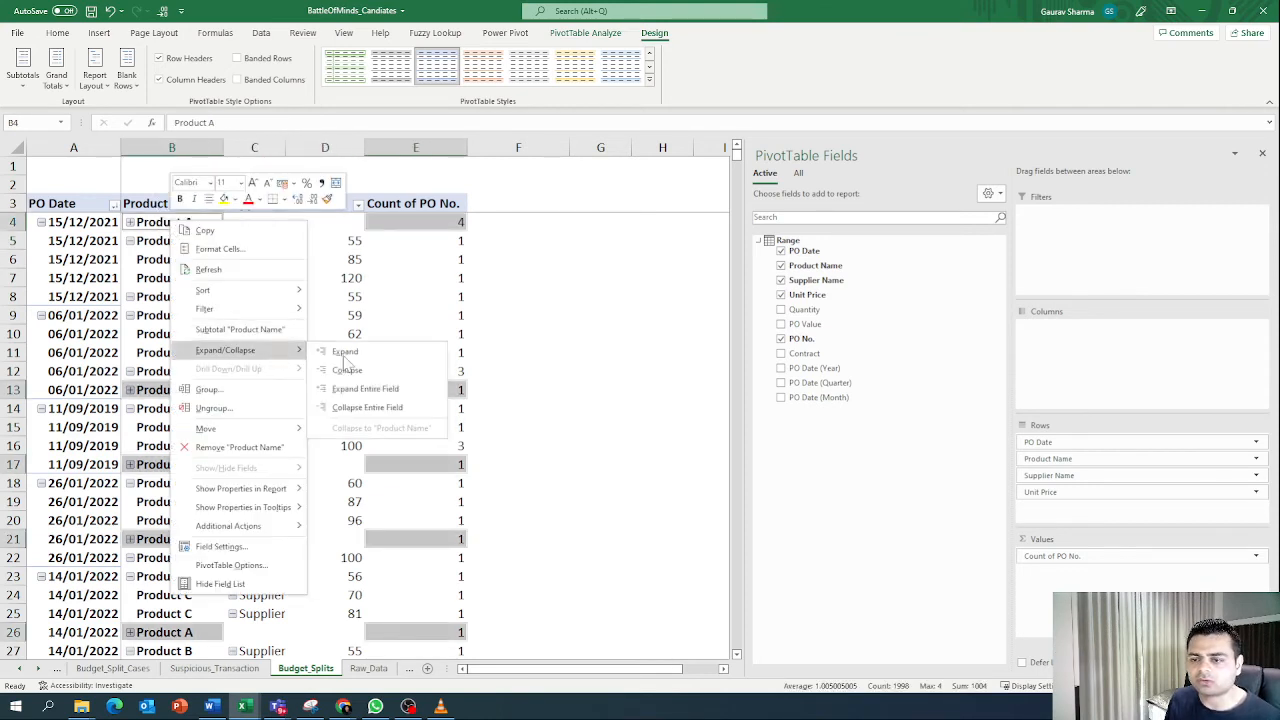
{"action": "left_click", "coordinate": [396, 408]}
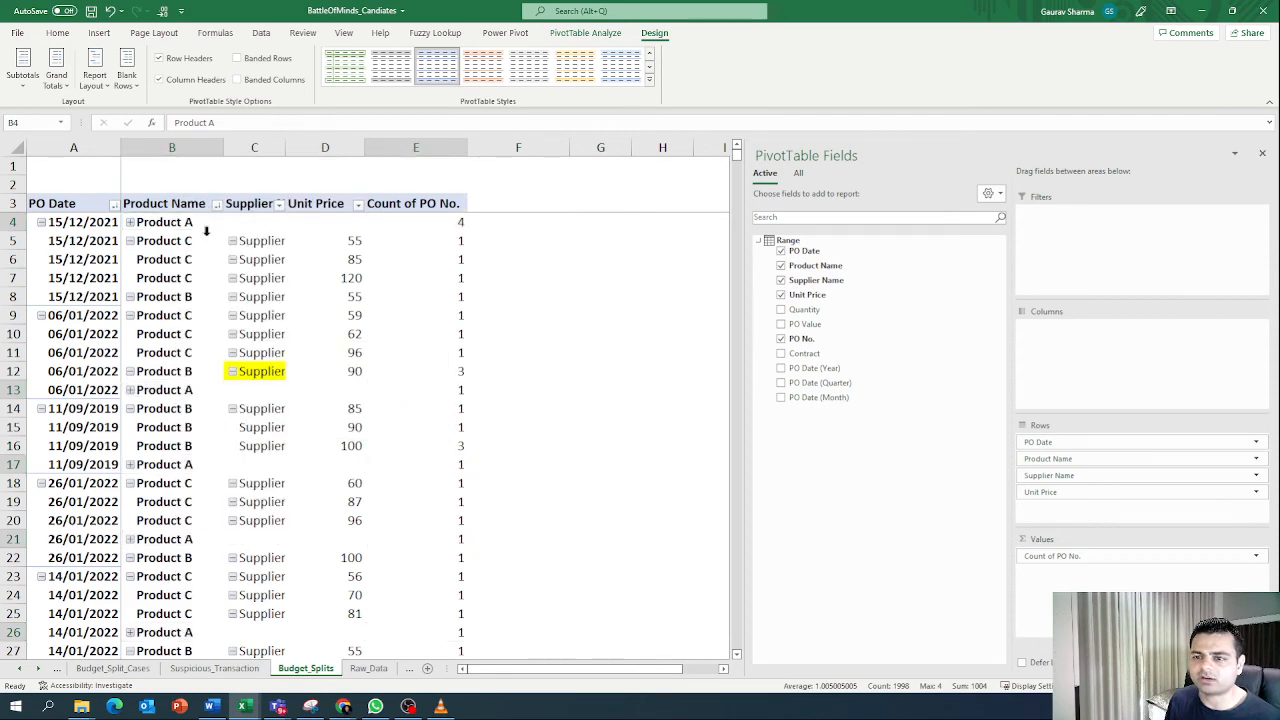
{"action": "key", "text": "ctrl+z"}
{"action": "right_click", "coordinate": [172, 222]}
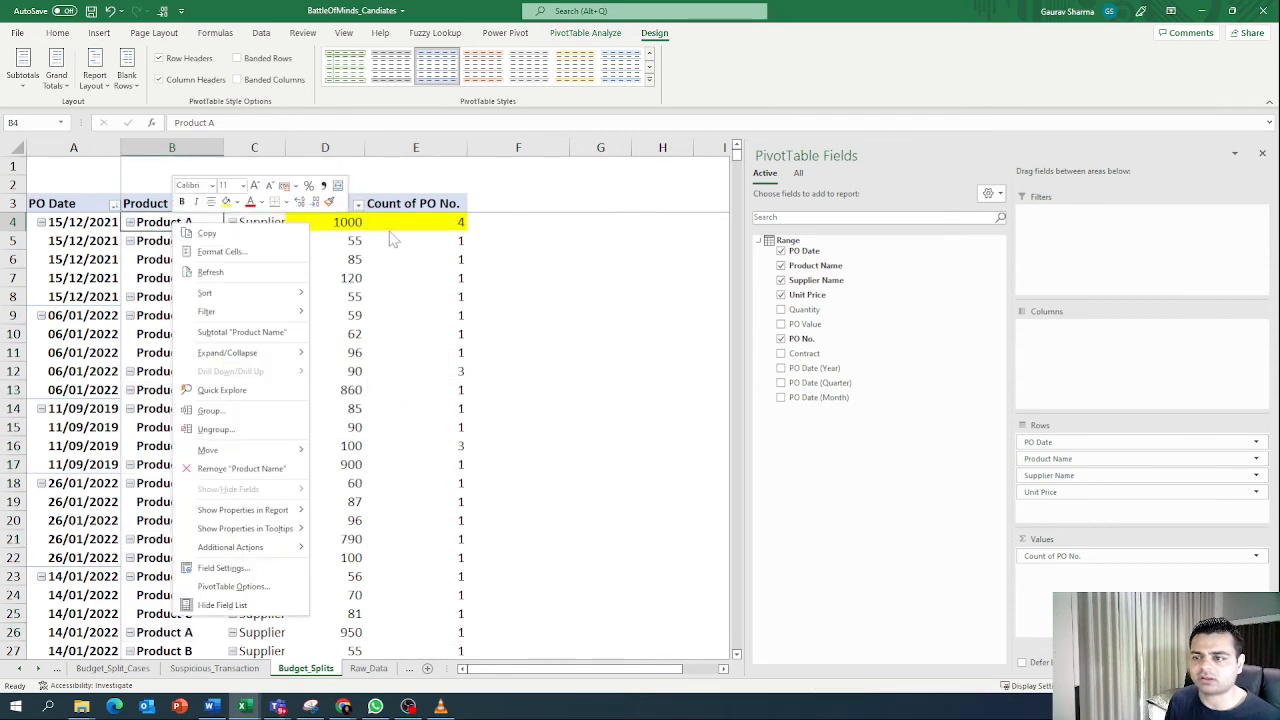
{"action": "left_click", "coordinate": [357, 248]}
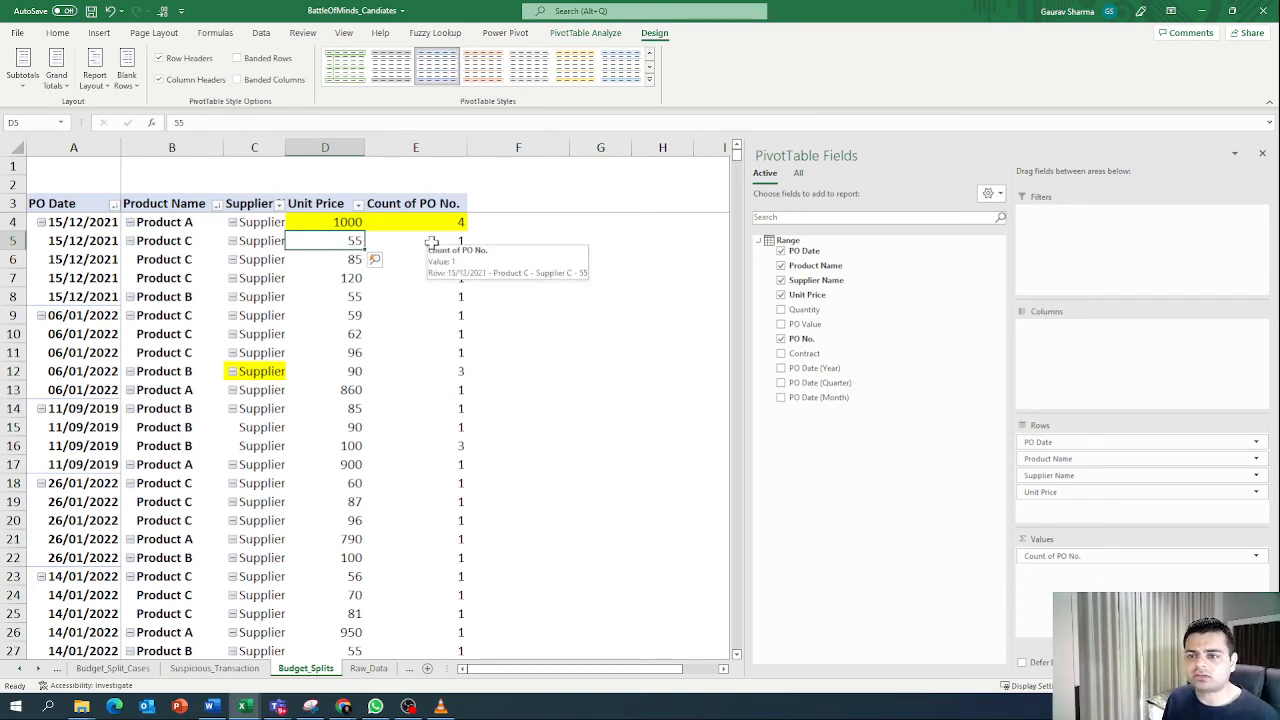
Step: Fit the Supplier Name column to its contents and check the rows with more than one PO
{"action": "double_click", "coordinate": [285, 147]}
{"action": "left_click", "coordinate": [494, 228]}
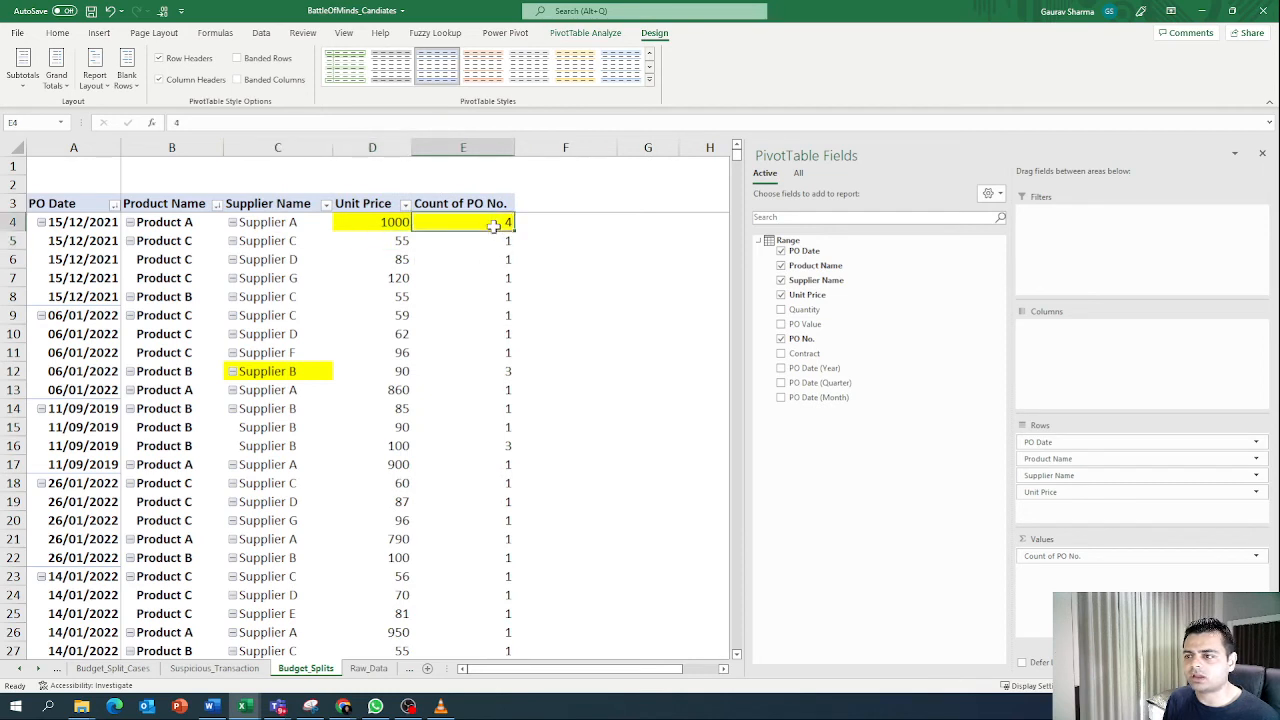
{"action": "left_click", "coordinate": [489, 371]}
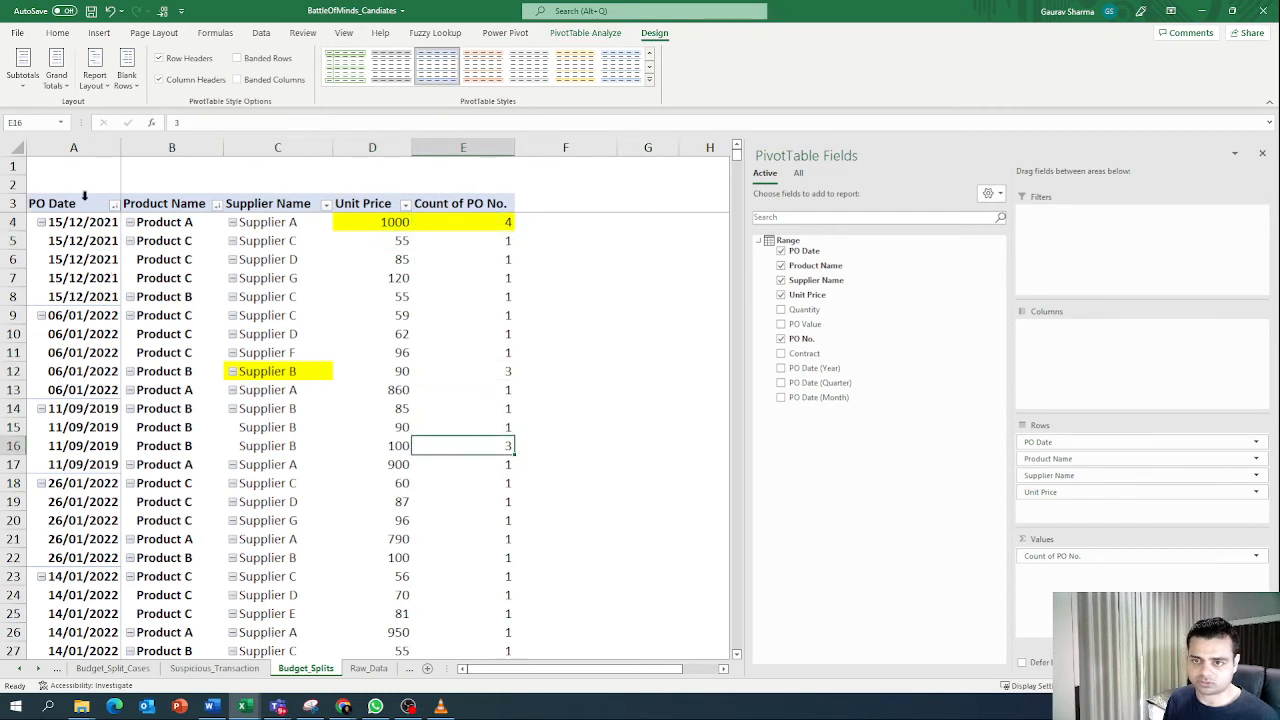
Step: Copy the PivotTable from its header row down to the last data row, leaving out the Grand Total
{"action": "left_click_drag", "start_coordinate": [88, 203], "coordinate": [465, 319]}
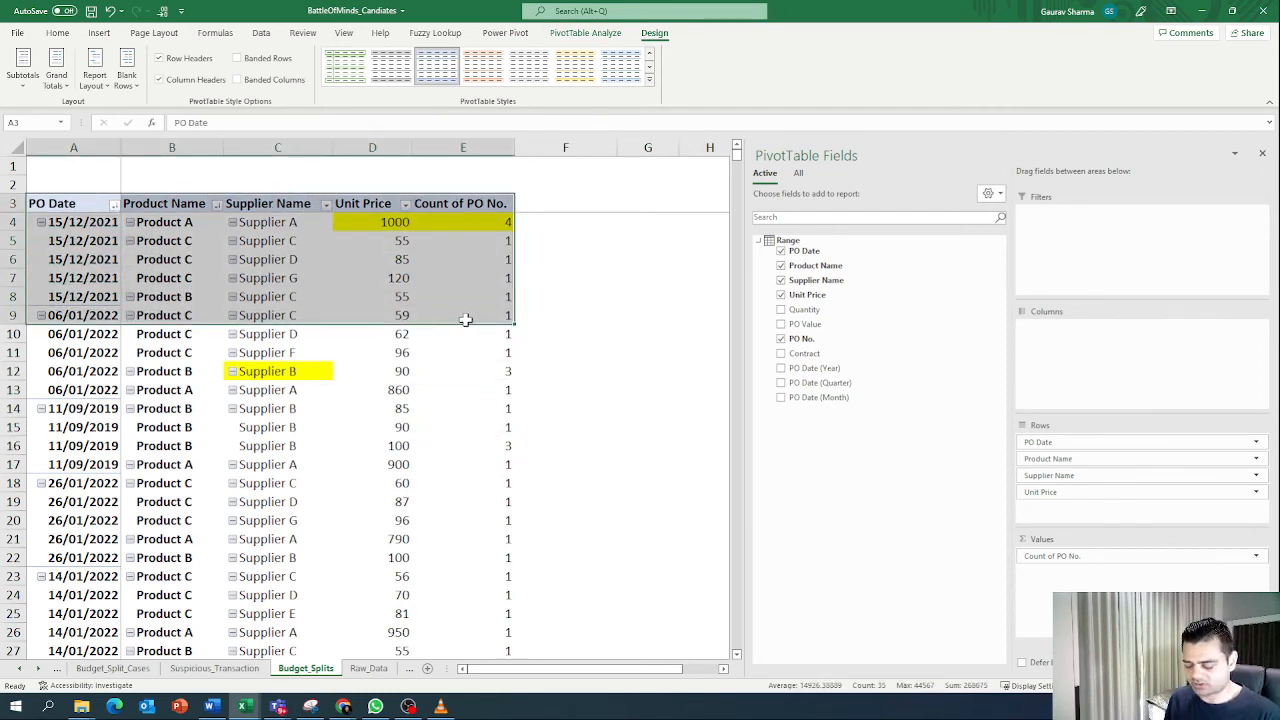
{"action": "key", "text": "ctrl+shift+Down"}
{"action": "key", "text": "shift+Up"}
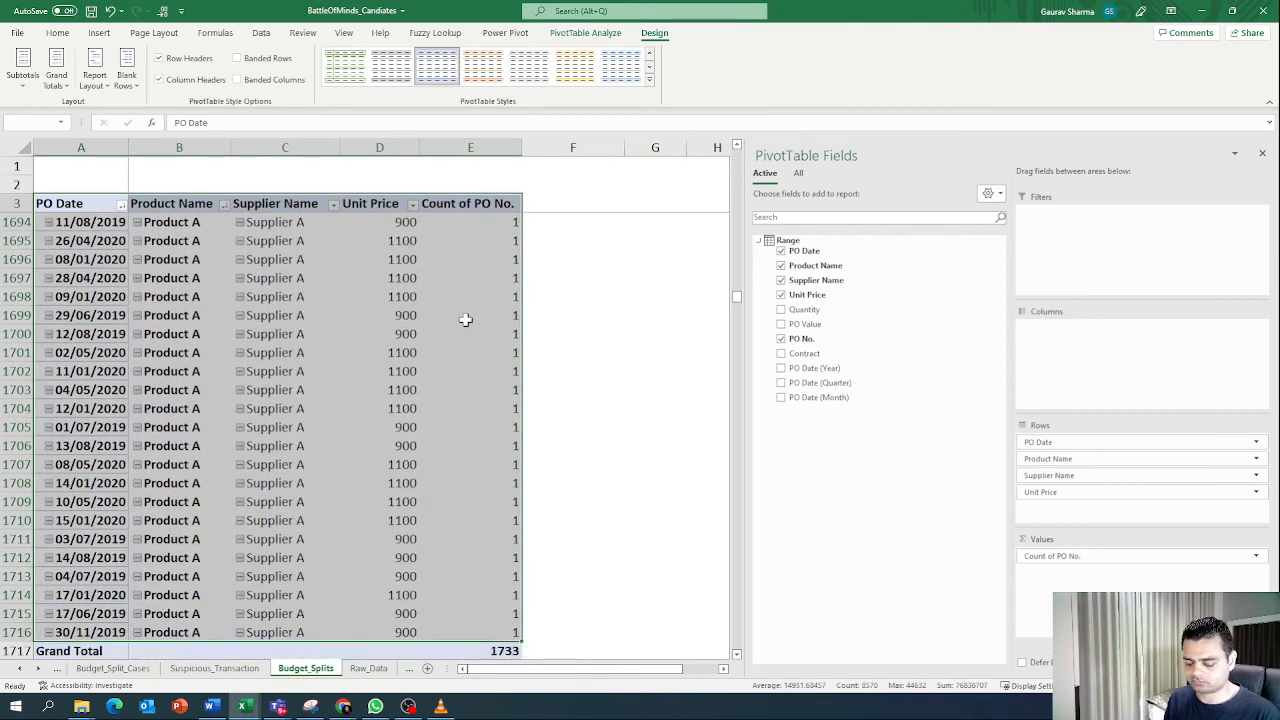
{"action": "key", "text": "ctrl+c"}
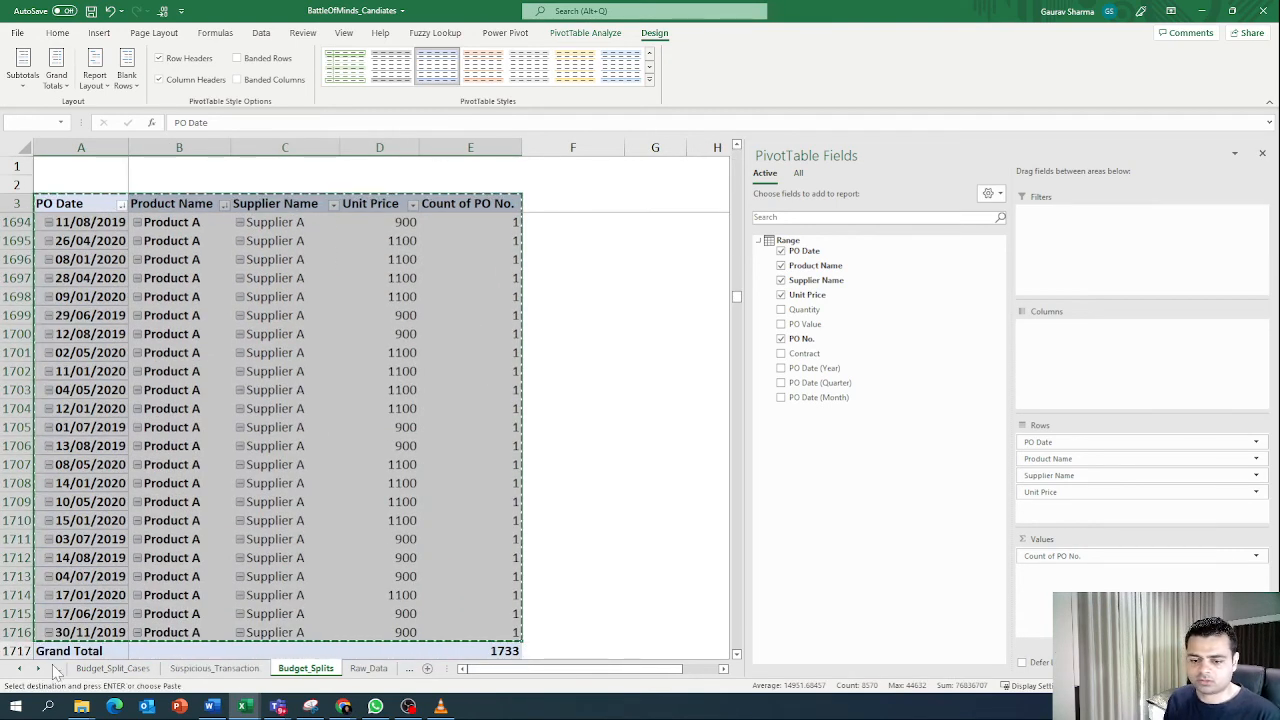
Step: Add a new worksheet after Budget_Splits and name it Output_Budget_Split
{"action": "left_click", "coordinate": [38, 668]}
{"action": "left_click", "coordinate": [38, 668]}
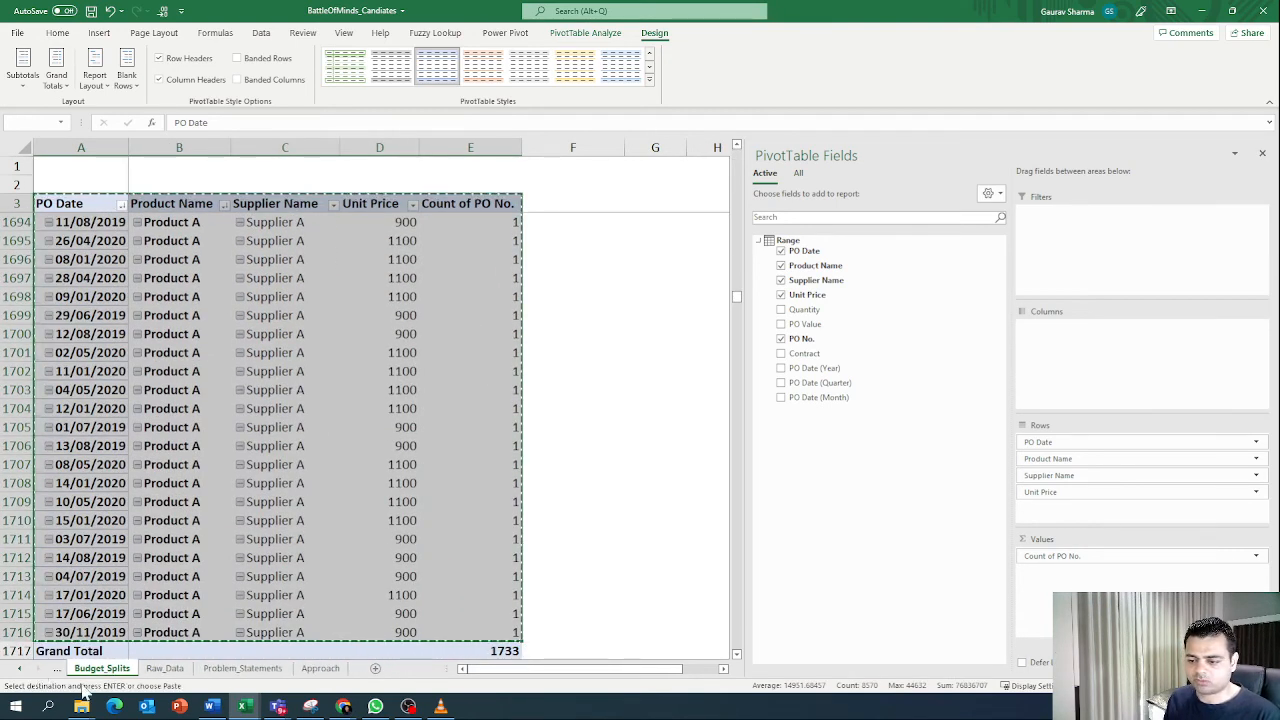
{"action": "left_click", "coordinate": [372, 668]}
{"action": "right_click", "coordinate": [158, 668]}
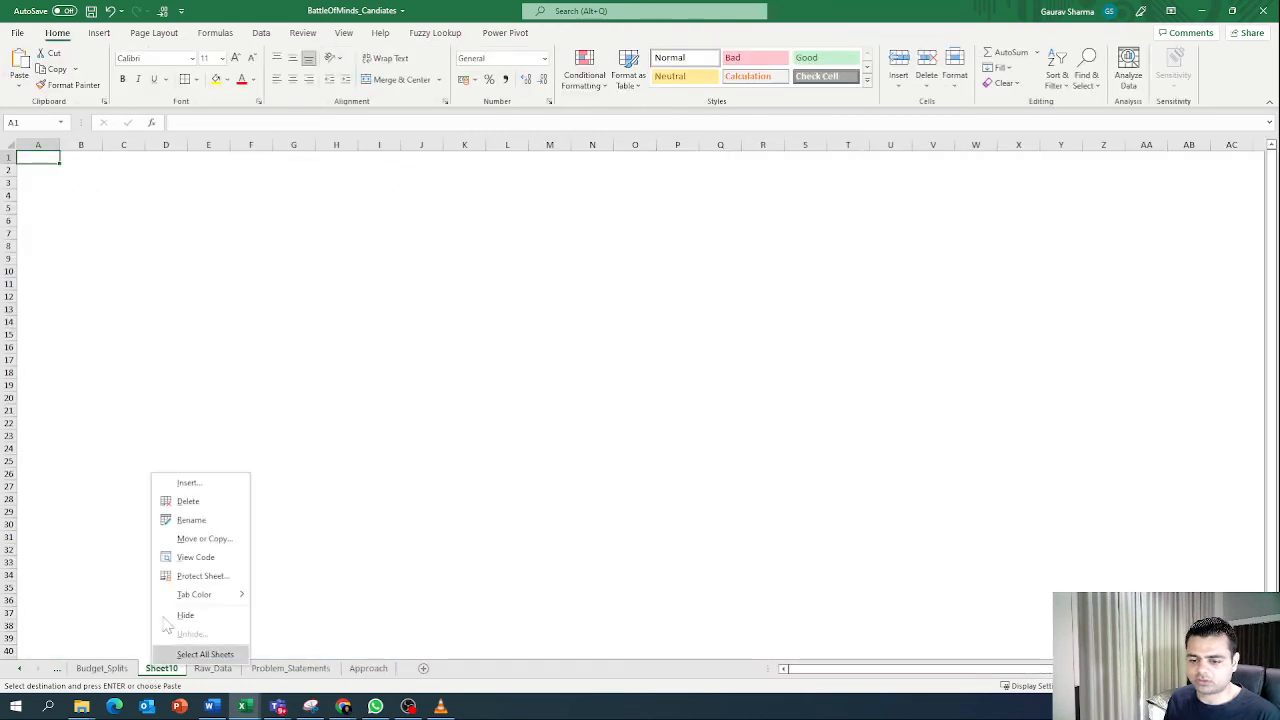
{"action": "left_click", "coordinate": [190, 520]}
{"action": "type", "text": "Output"}
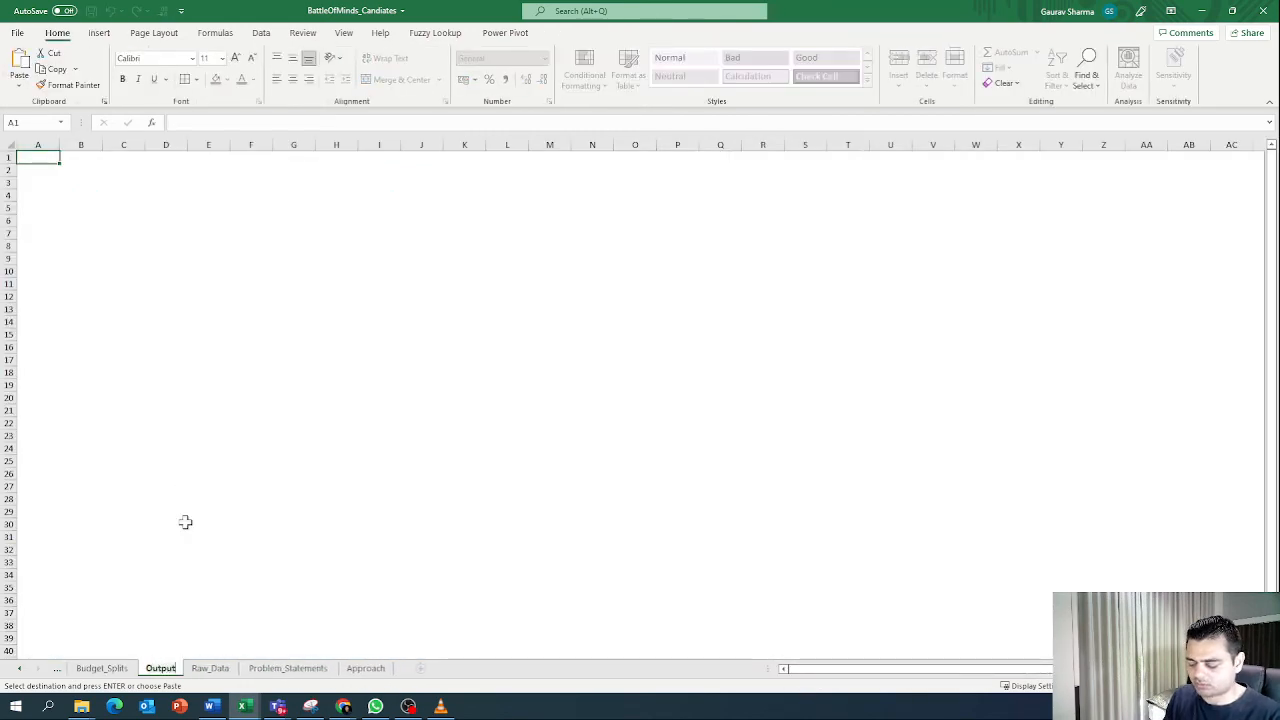
{"action": "type", "text": "_Budget"}
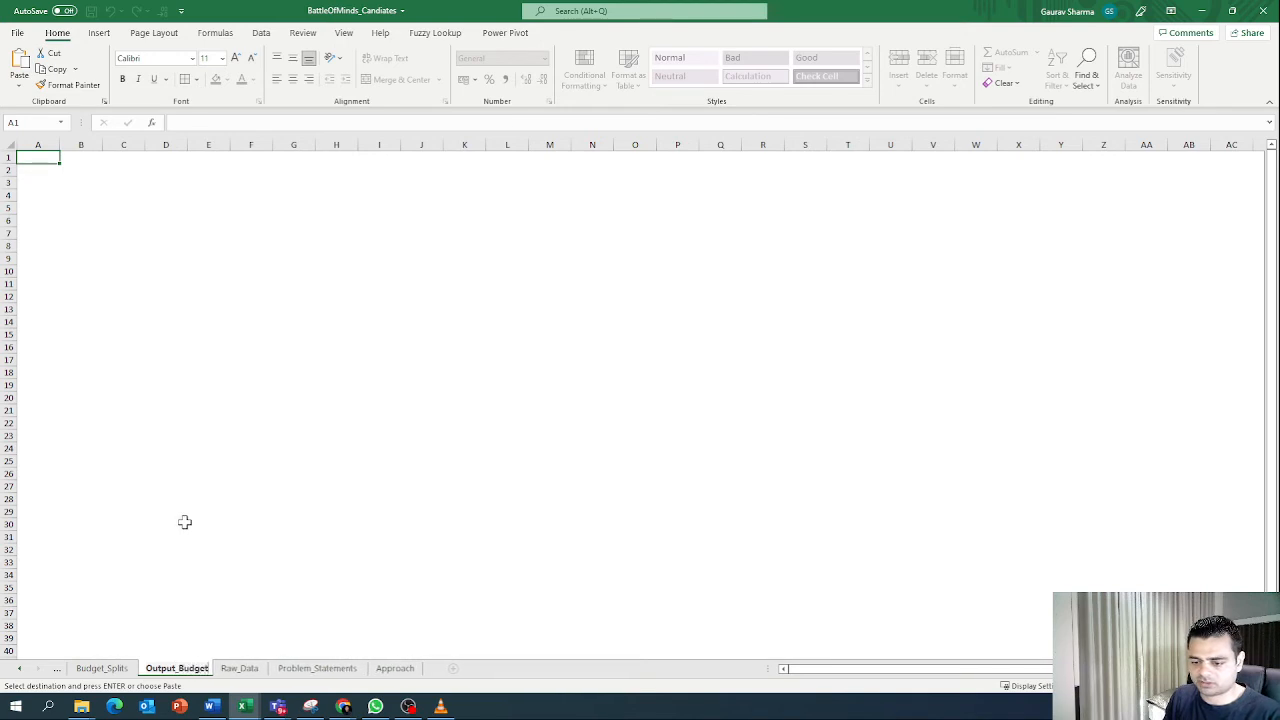
{"action": "type", "text": "_Split"}
{"action": "key", "text": "Return"}
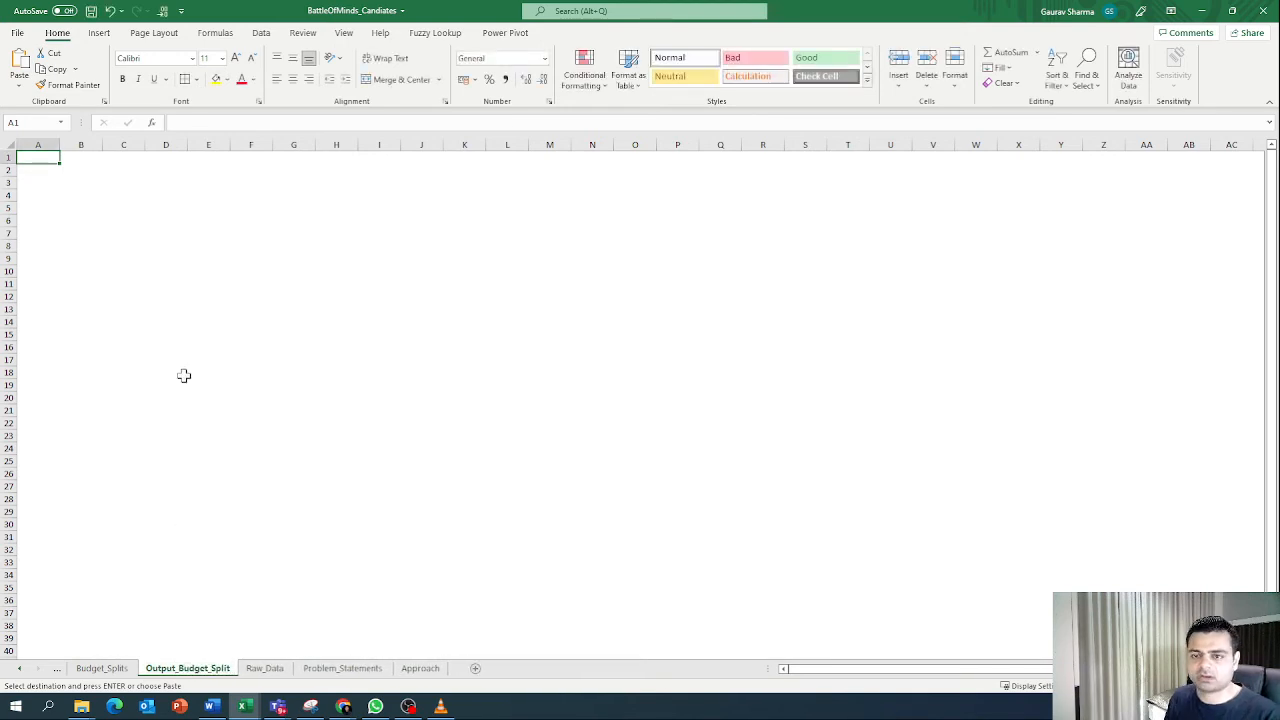
Step: Paste the copied PivotTable data at A1 of the new sheet and fit columns A to E to their contents
{"action": "key", "text": "Return"}
{"action": "key", "text": "ctrl+v"}
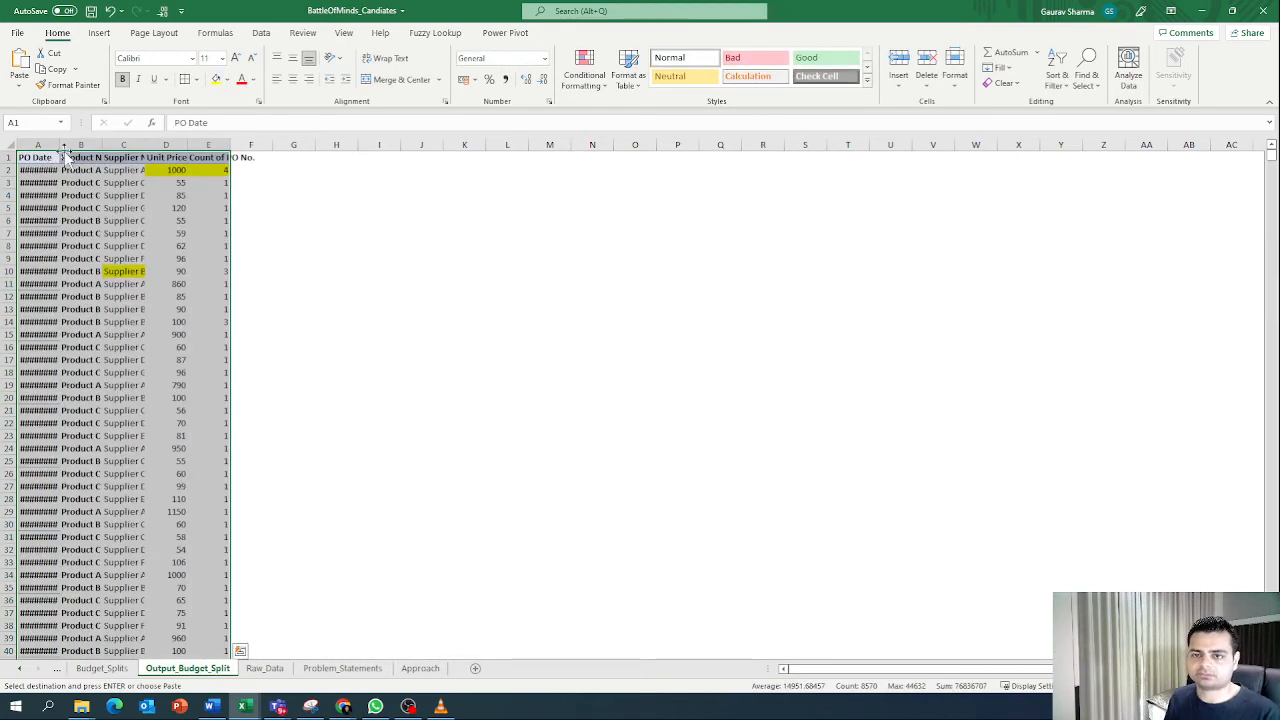
{"action": "double_click", "coordinate": [230, 143]}
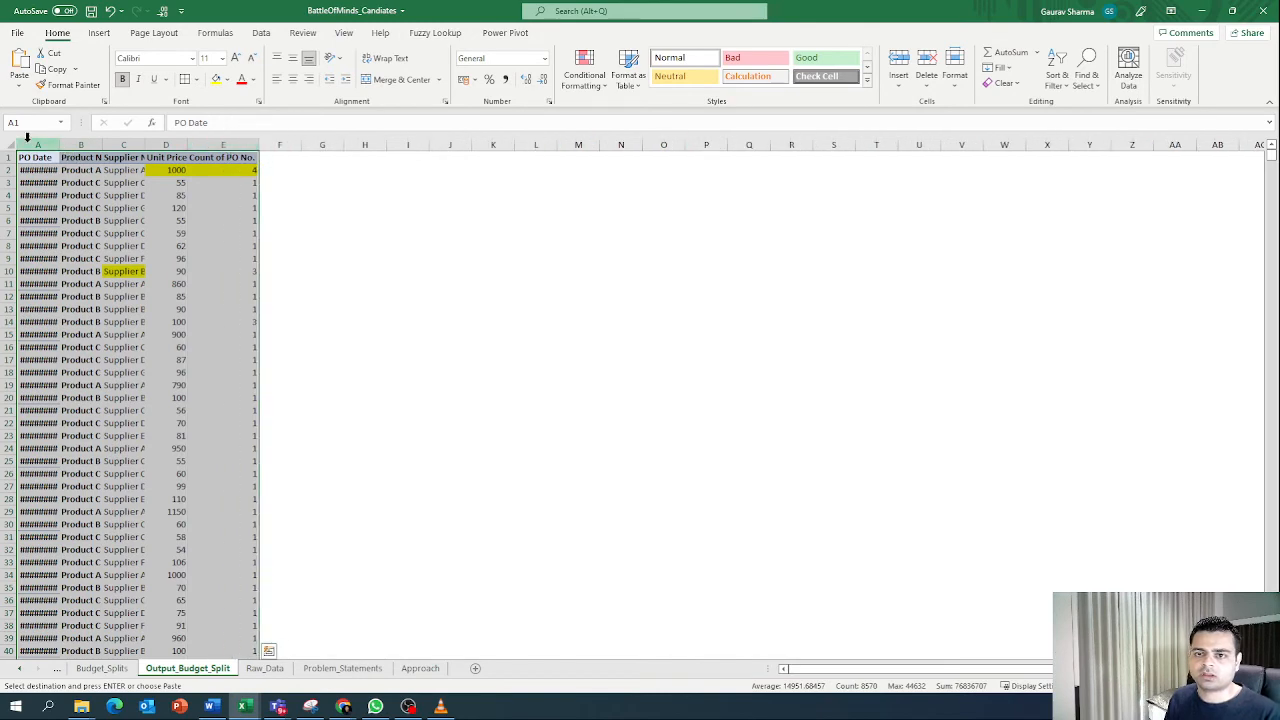
{"action": "double_click", "coordinate": [259, 145]}
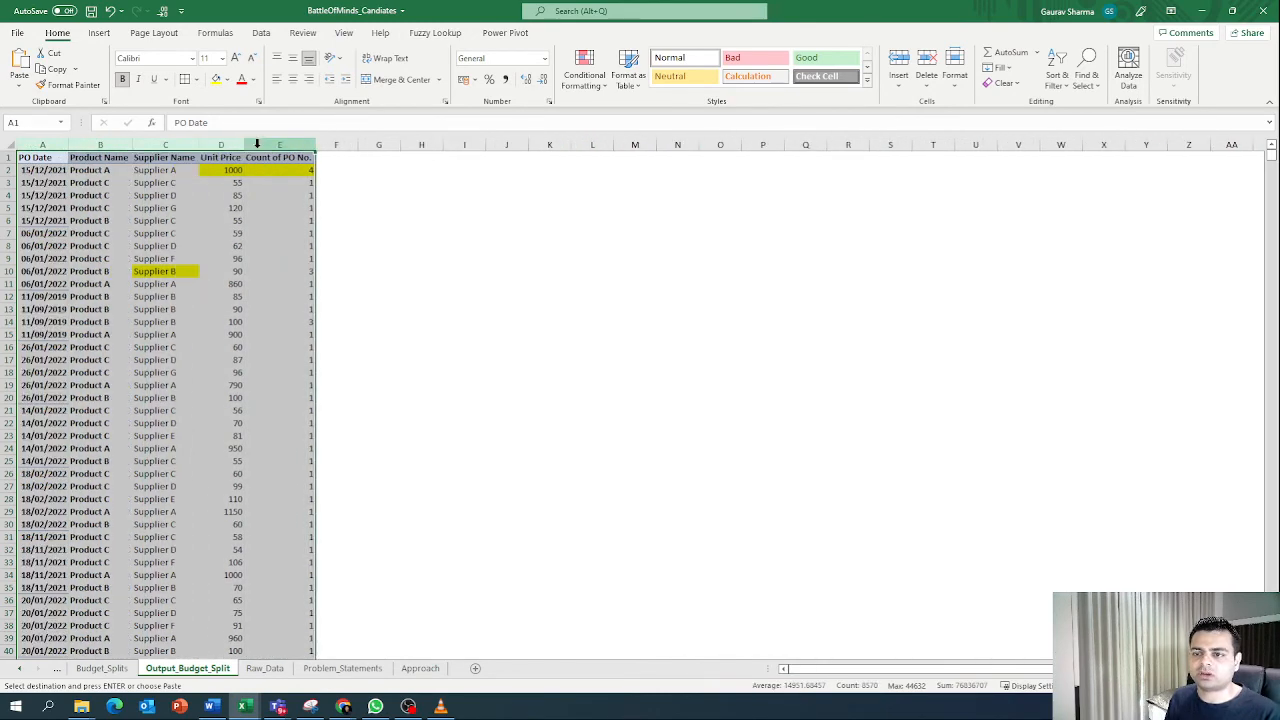
Step: Freeze the panes at cell E2 and add the heading Focus in F1
{"action": "left_click", "coordinate": [272, 182]}
{"action": "left_click", "coordinate": [283, 156]}
{"action": "left_click", "coordinate": [268, 36]}
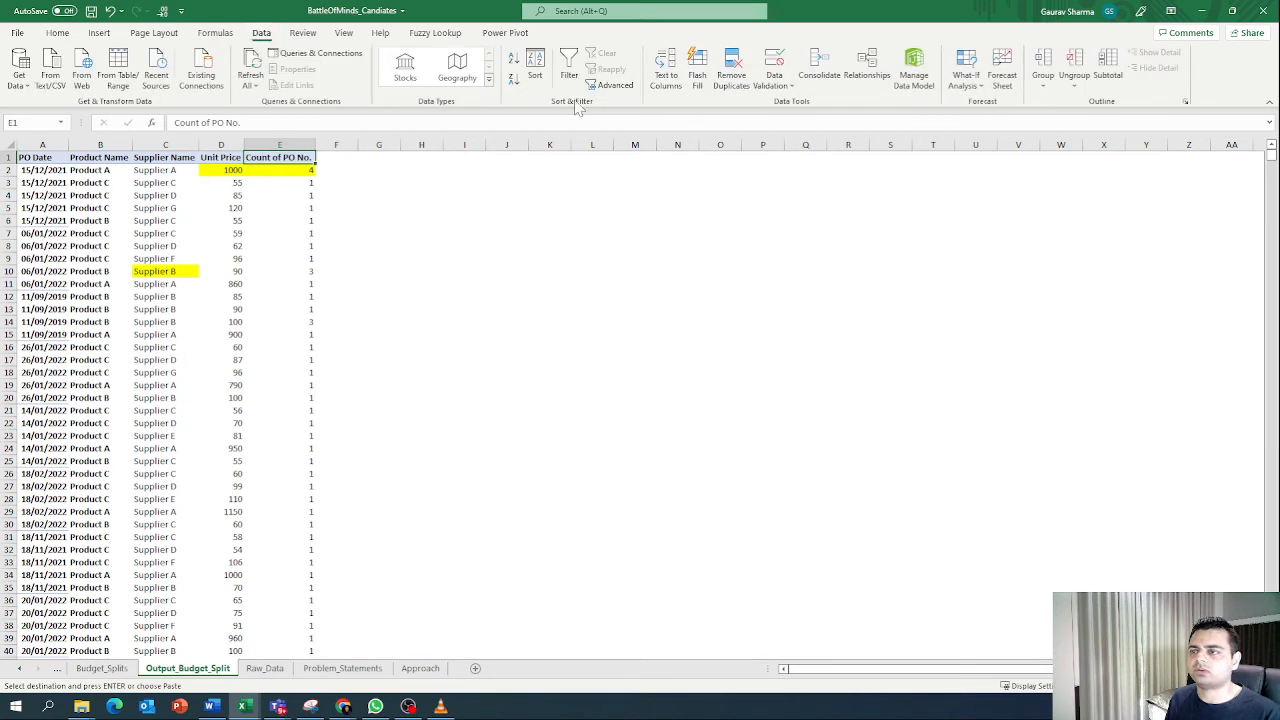
{"action": "left_click", "coordinate": [292, 173]}
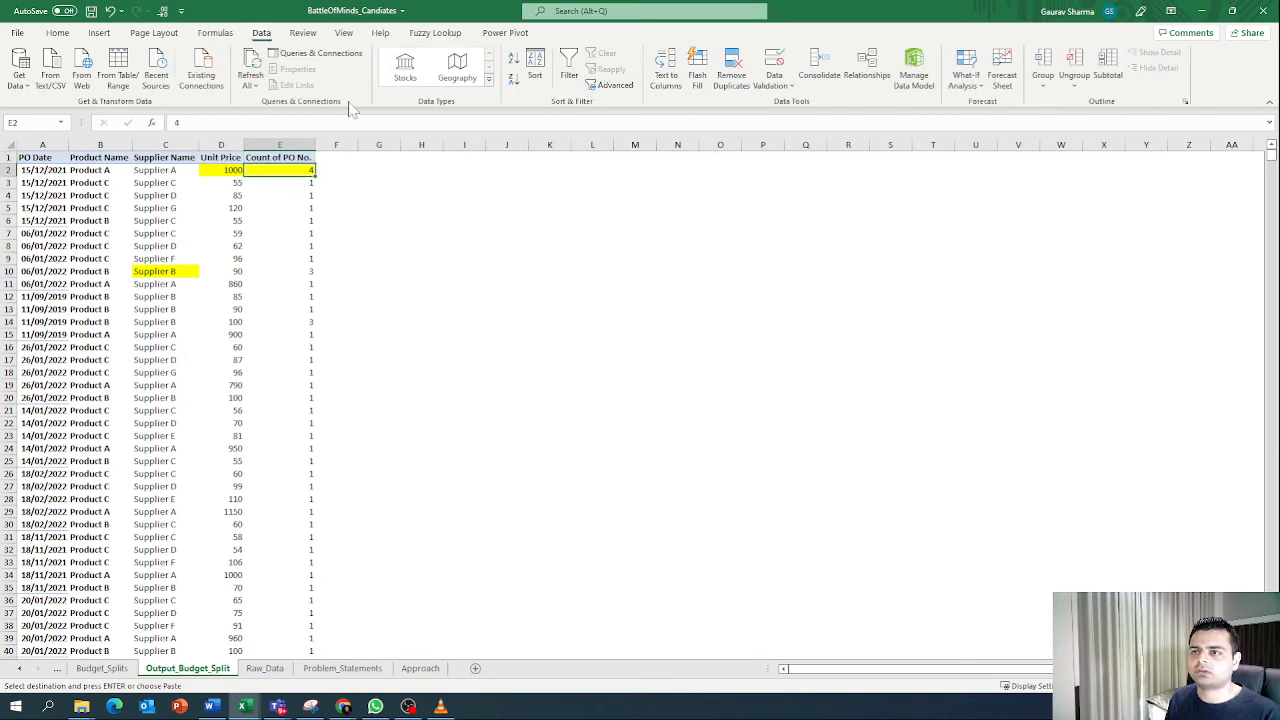
{"action": "left_click", "coordinate": [343, 32]}
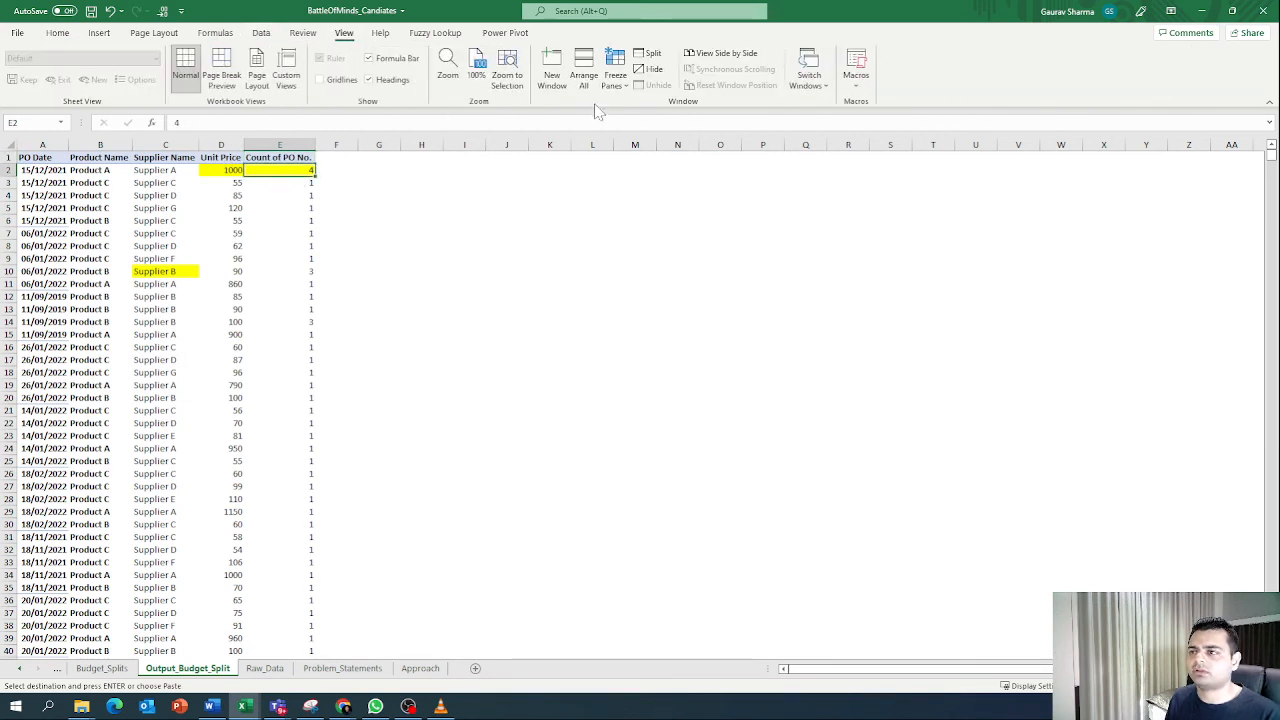
{"action": "left_click", "coordinate": [615, 75]}
{"action": "left_click", "coordinate": [655, 112]}
{"action": "left_click", "coordinate": [330, 157]}
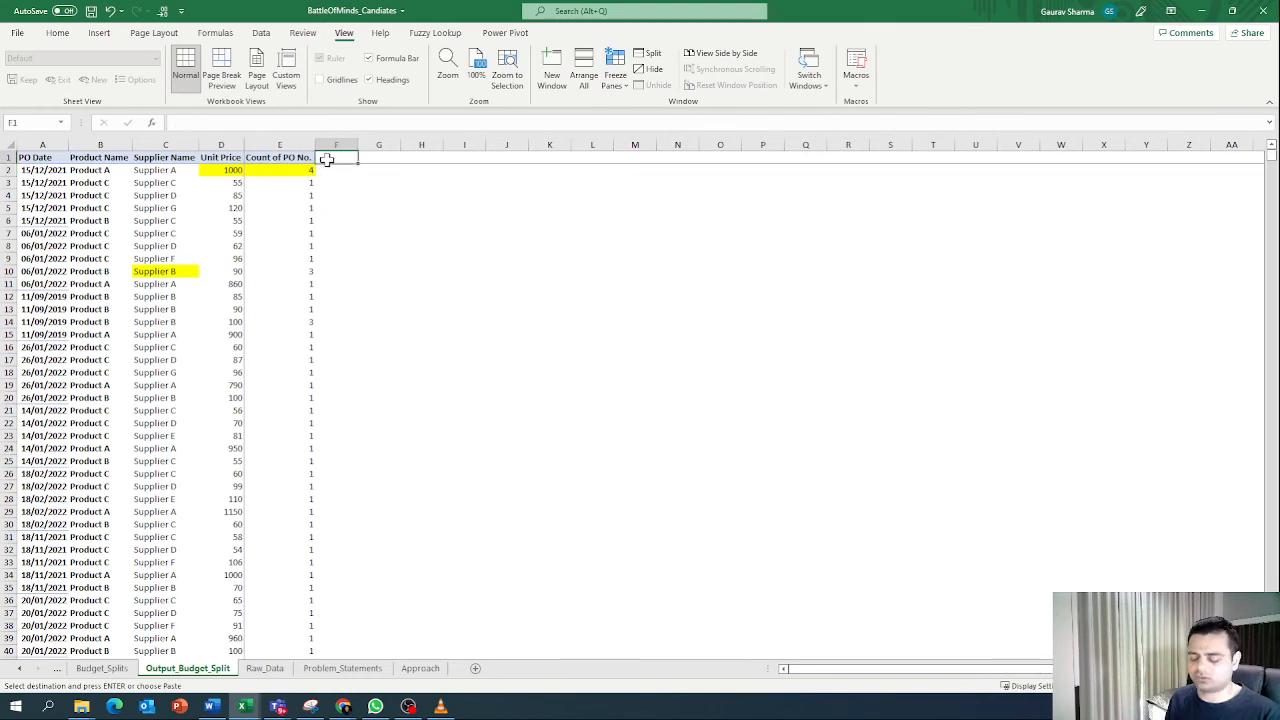
{"action": "type", "text": "Focus"}
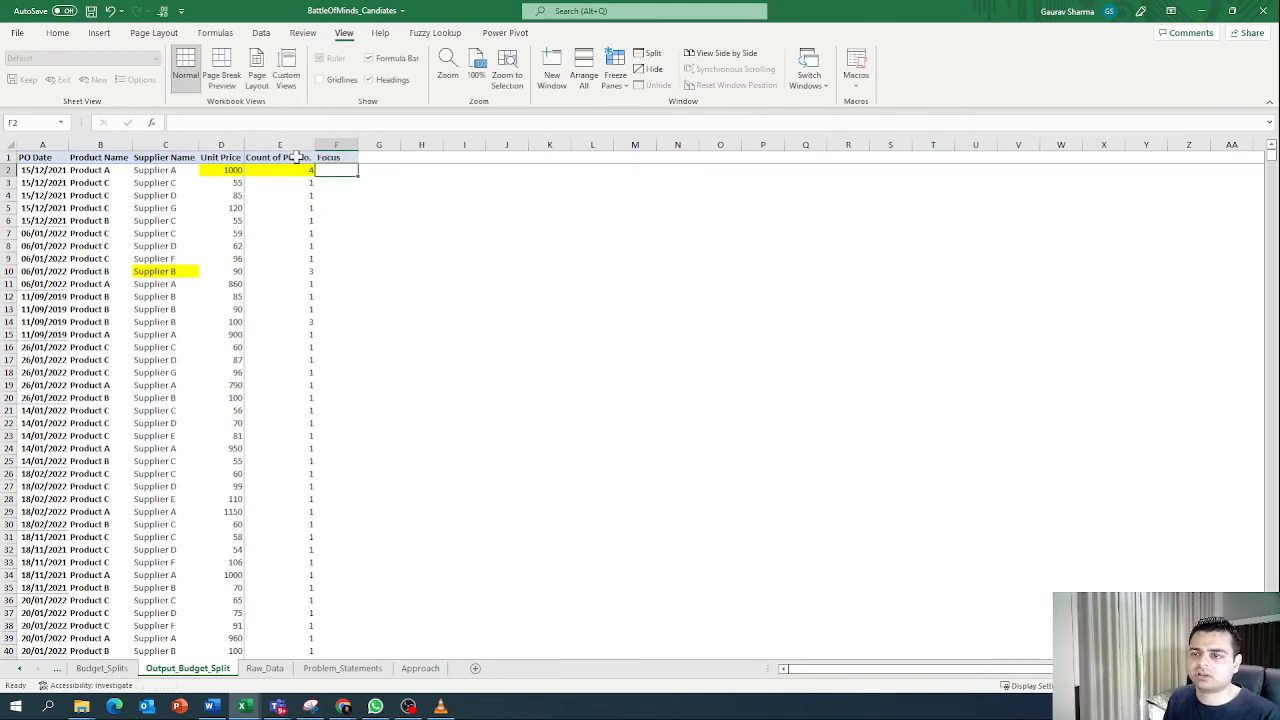
Step: Filter out rows with a Count of PO No. of 1 to review the remaining counts, and remove the filter
{"action": "left_click", "coordinate": [299, 157]}
{"action": "left_click", "coordinate": [59, 37]}
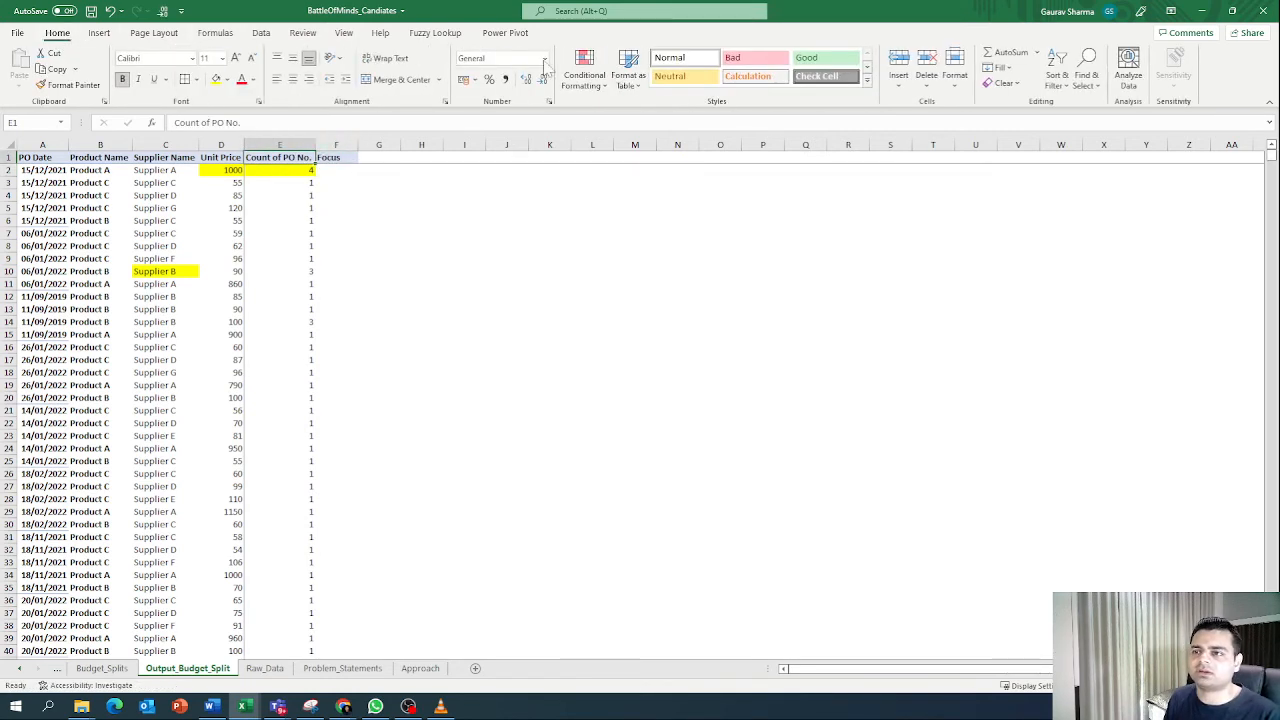
{"action": "left_click", "coordinate": [265, 38]}
{"action": "left_click", "coordinate": [569, 72]}
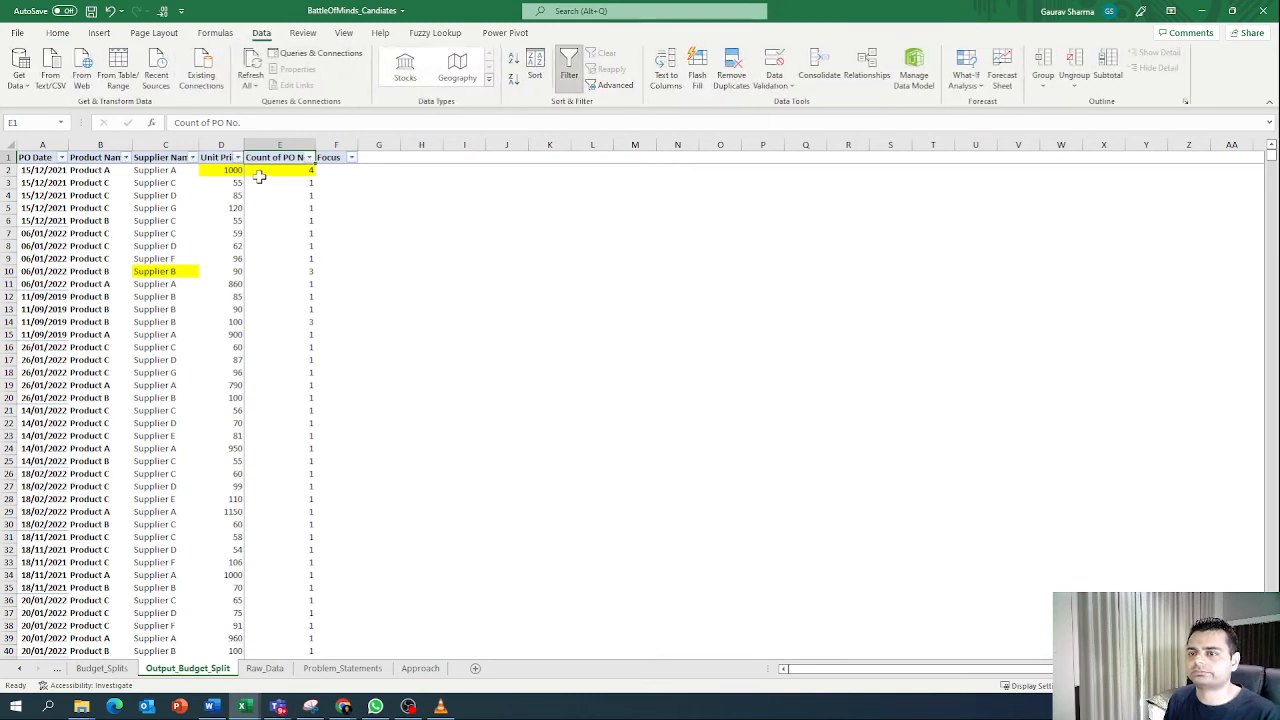
{"action": "left_click", "coordinate": [309, 157]}
{"action": "left_click", "coordinate": [177, 326]}
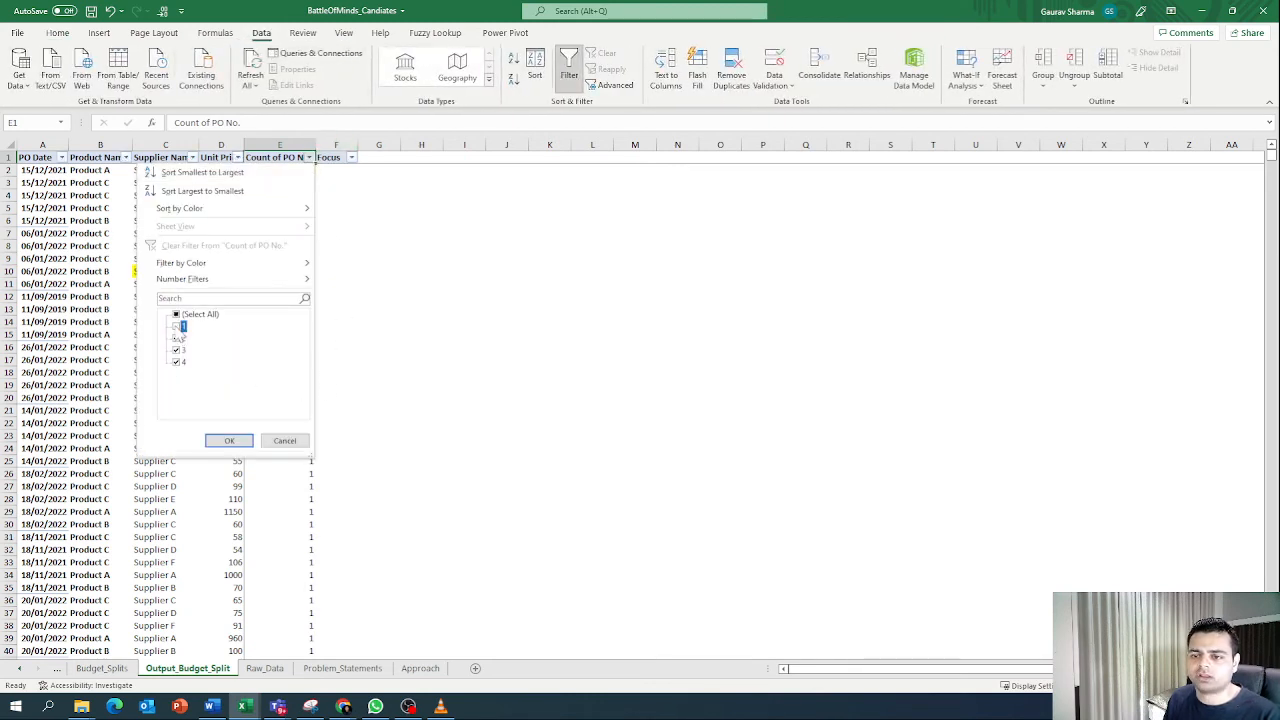
{"action": "left_click", "coordinate": [229, 441]}
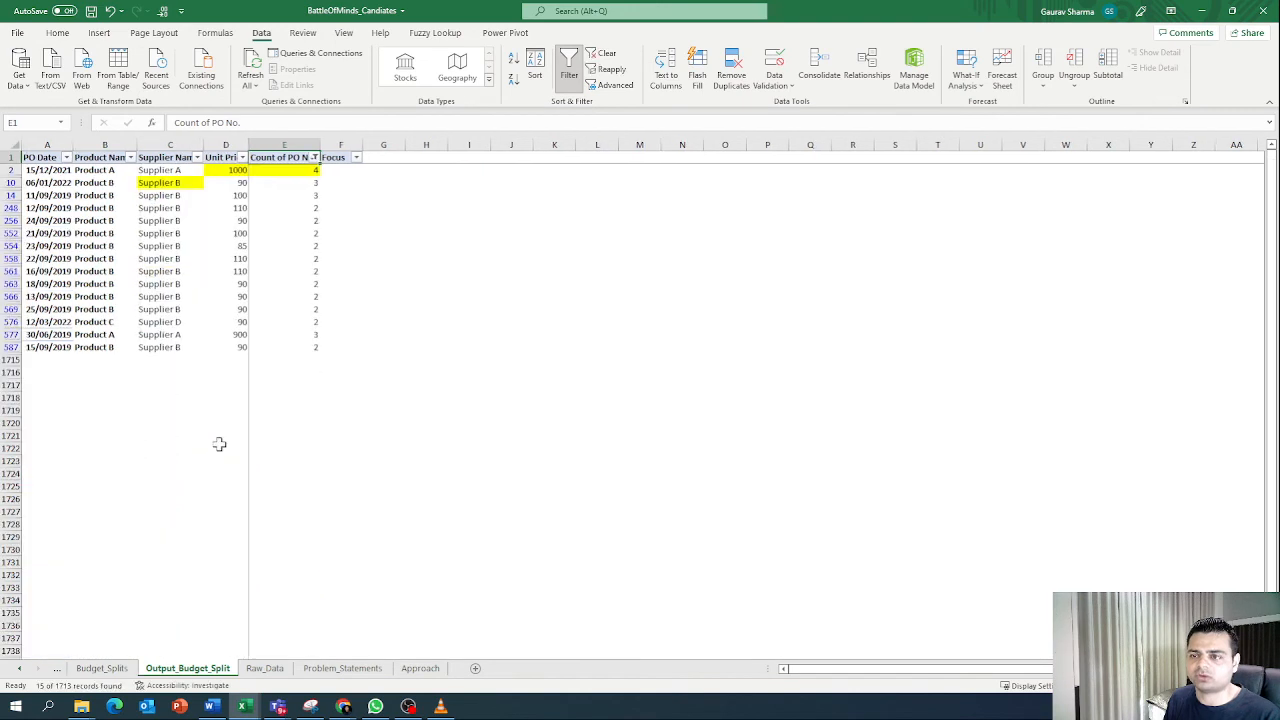
{"action": "left_click", "coordinate": [297, 170]}
{"action": "left_click_drag", "start_coordinate": [297, 170], "coordinate": [297, 346]}
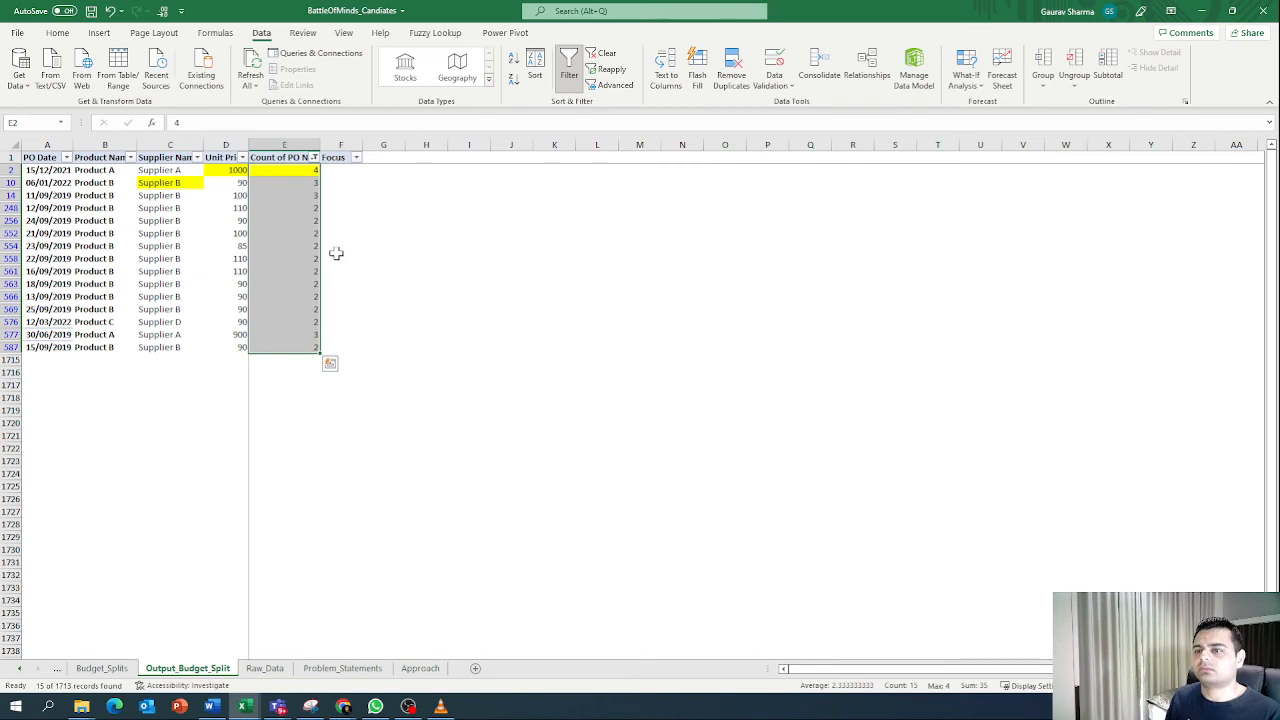
{"action": "left_click", "coordinate": [340, 172]}
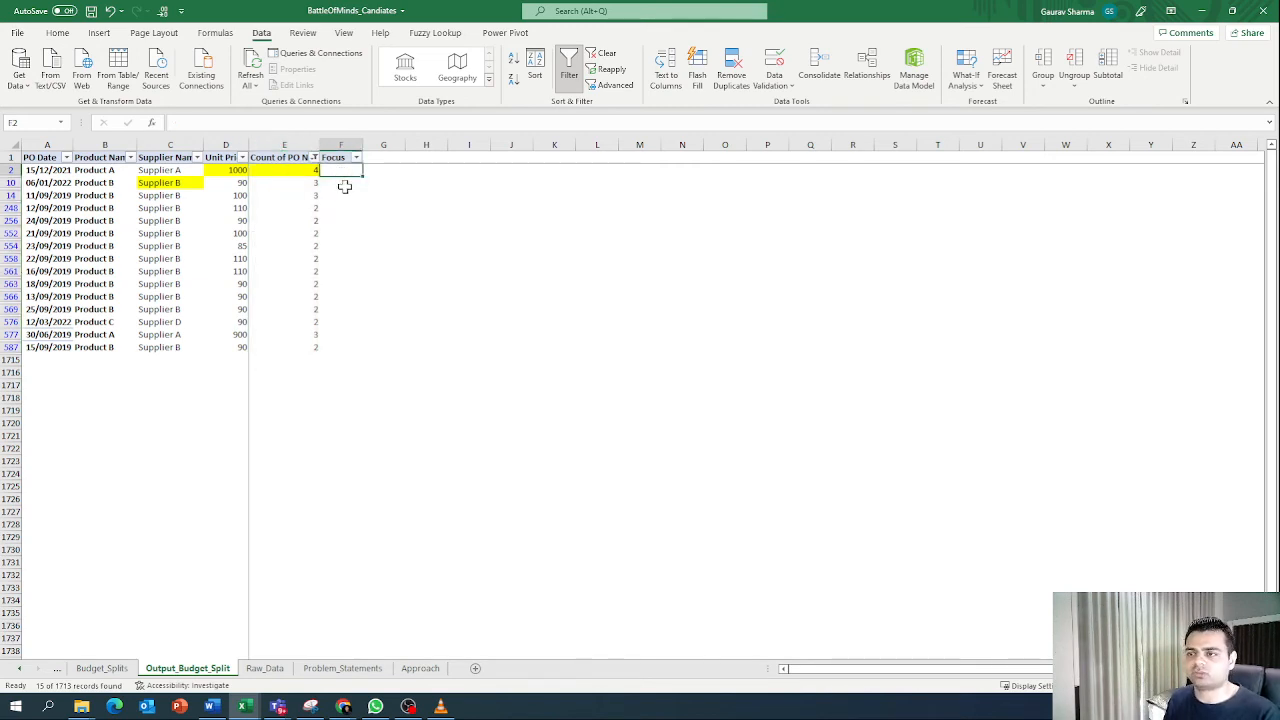
{"action": "key", "text": "ctrl+shift+l"}
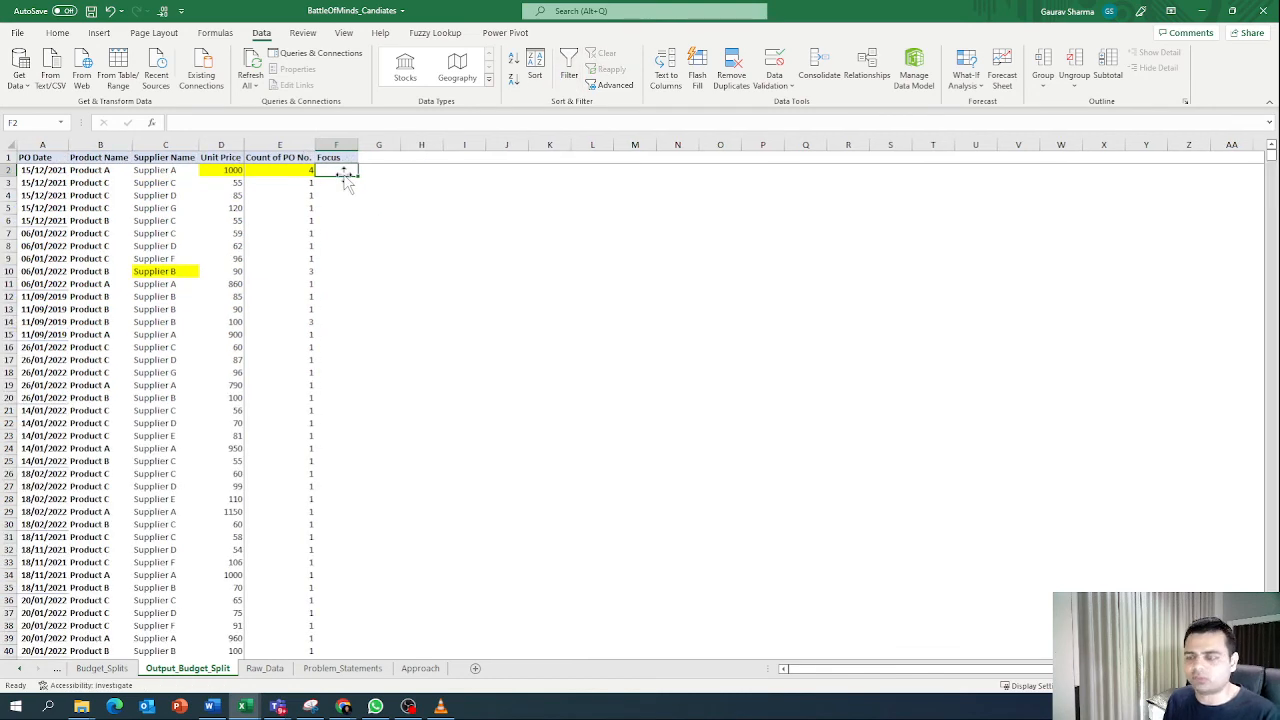
Step: Enter =IF(E2>1,"Budget Split Attempt","Ignore") in F2 and fill it down the whole Focus column
{"action": "type", "text": "=if("}
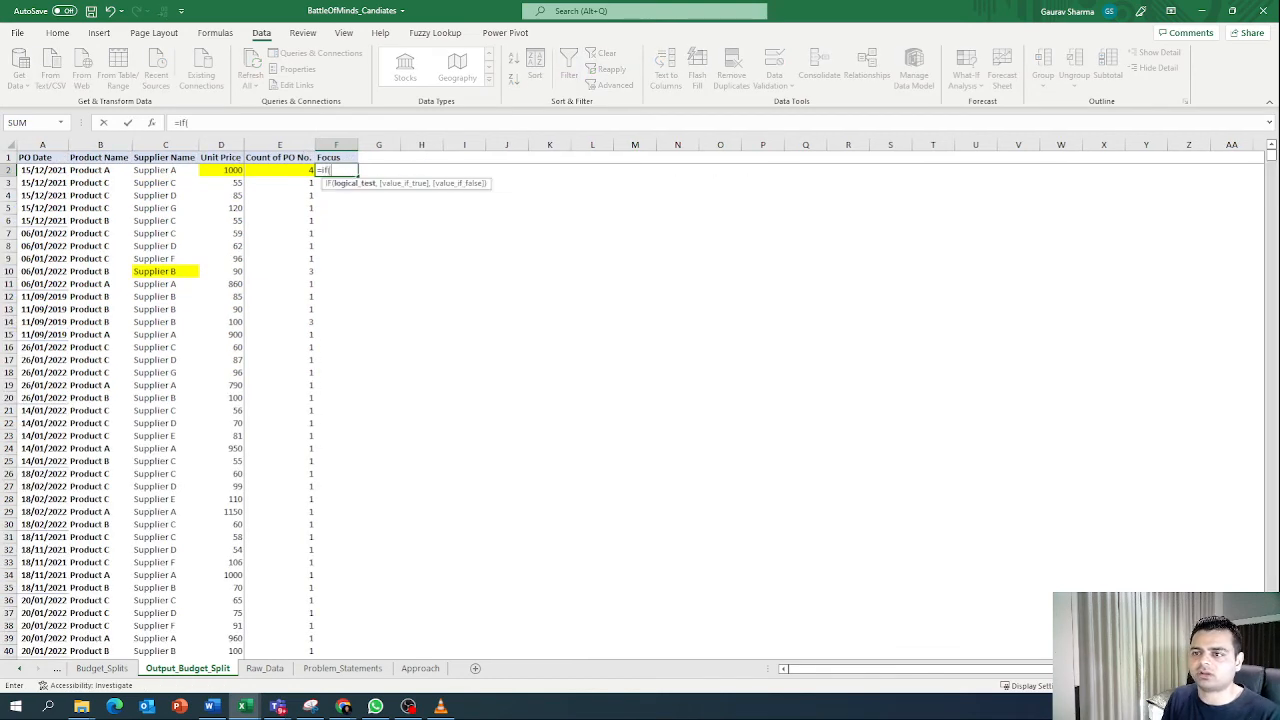
{"action": "key", "text": "Left"}
{"action": "type", "text": ">1"}
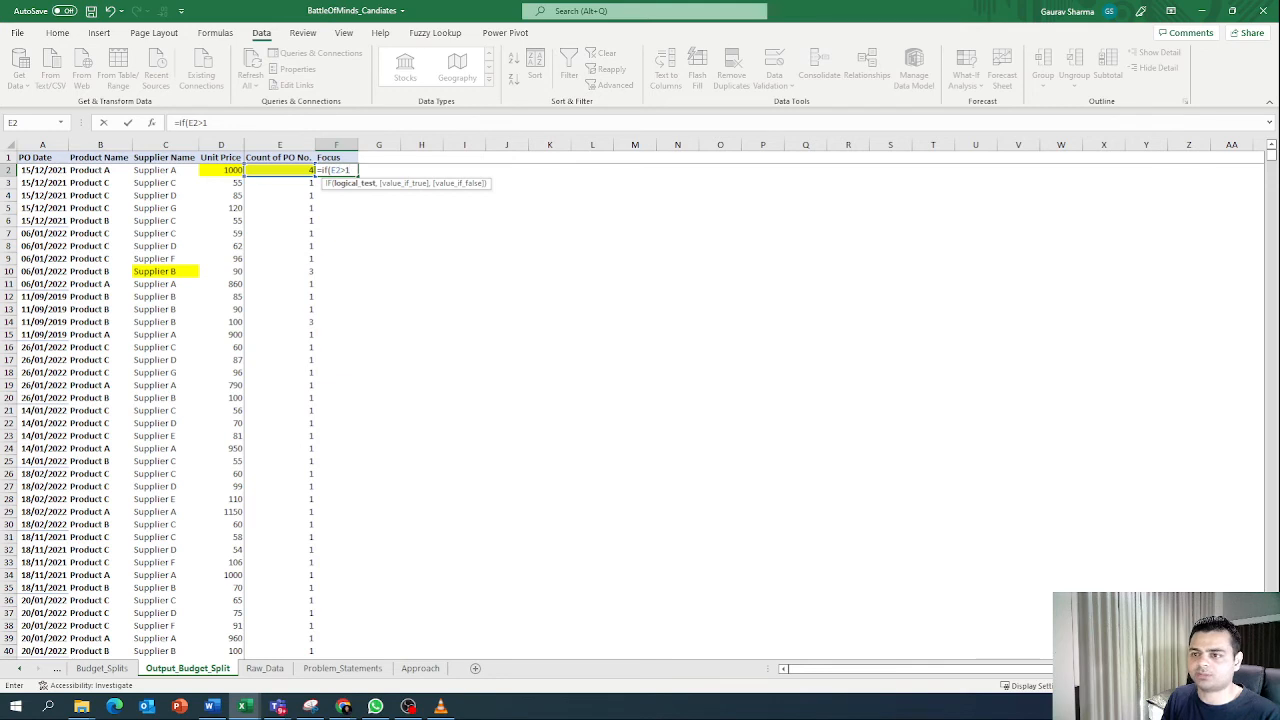
{"action": "type", "text": ",\""}
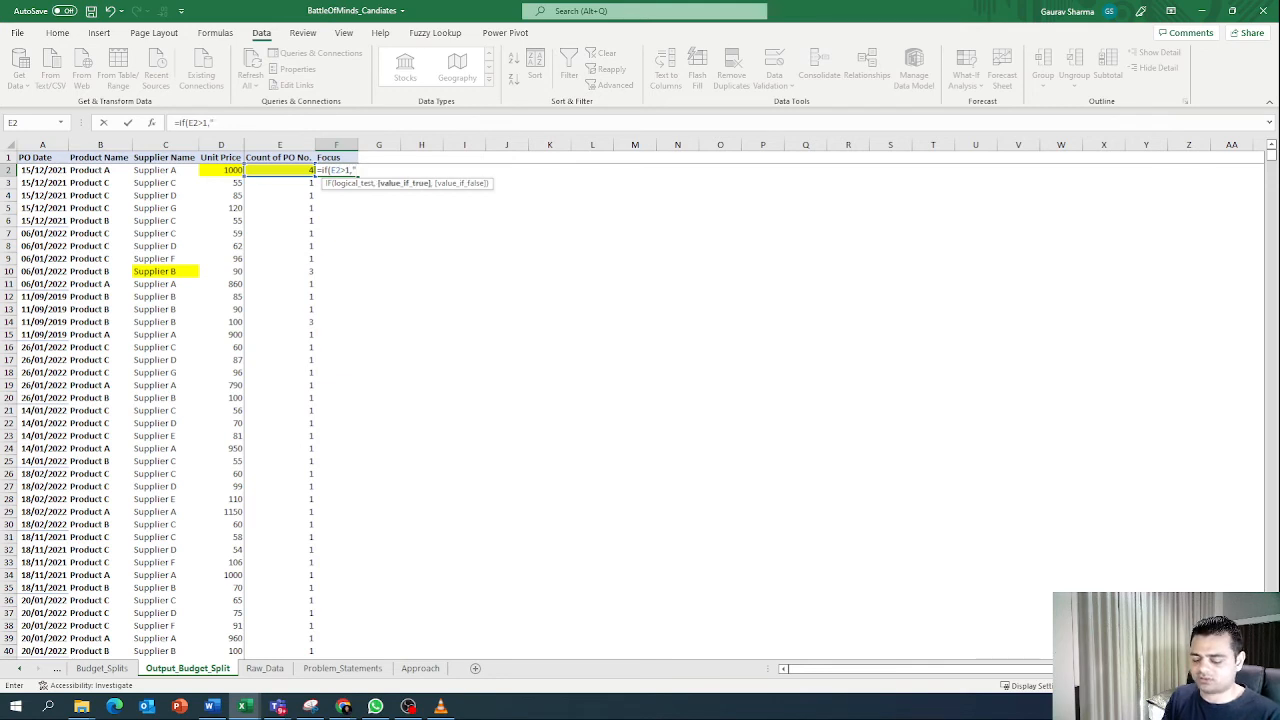
{"action": "type", "text": "Budget Sp"}
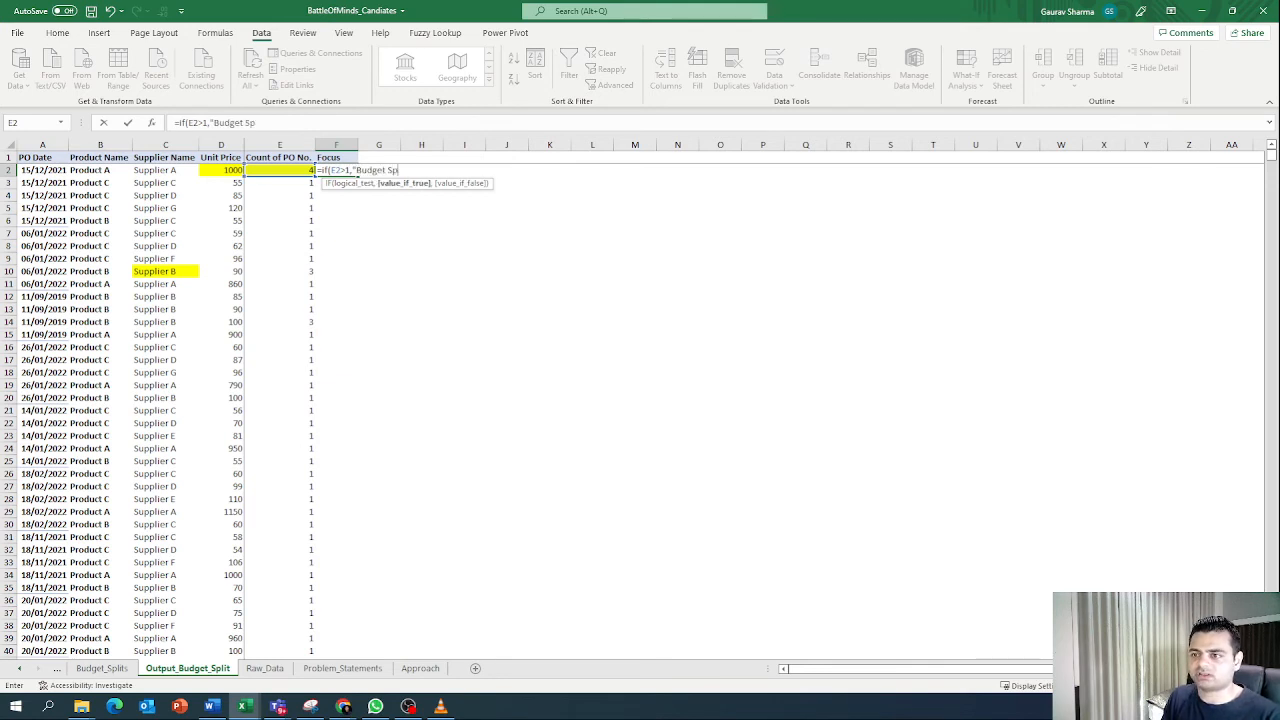
{"action": "type", "text": "lit Attempt"}
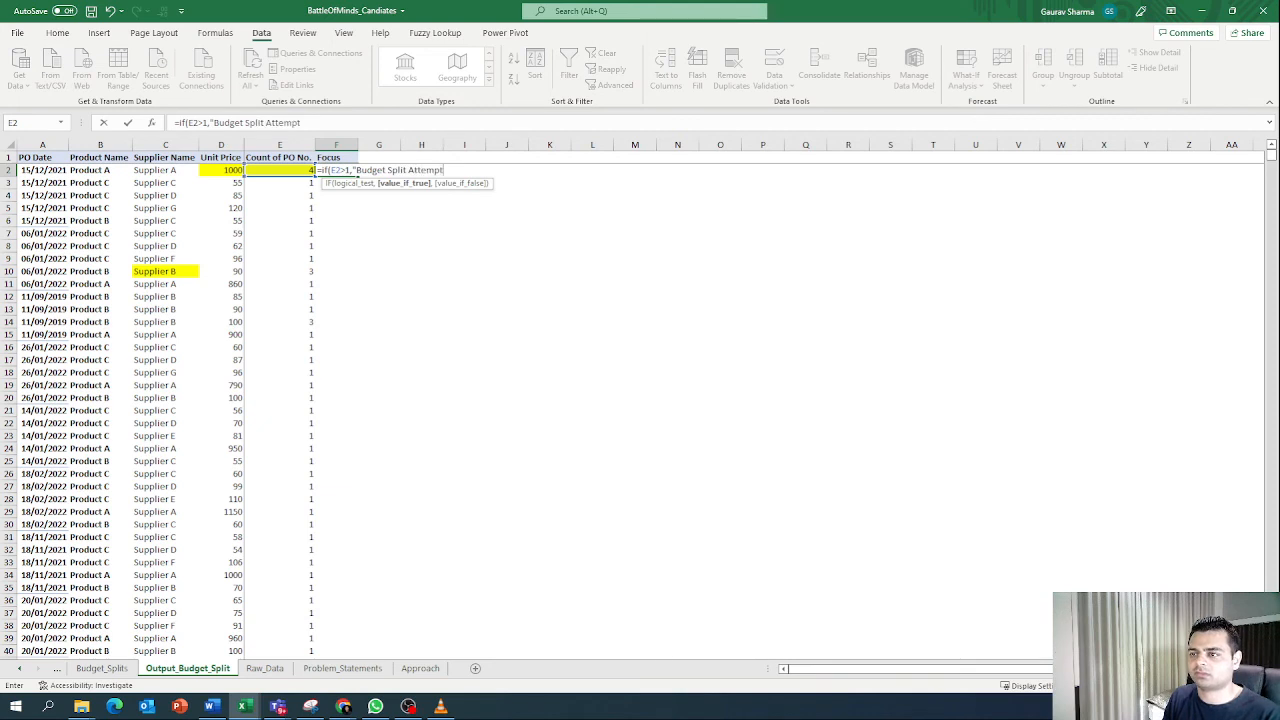
{"action": "type", "text": "\",\""}
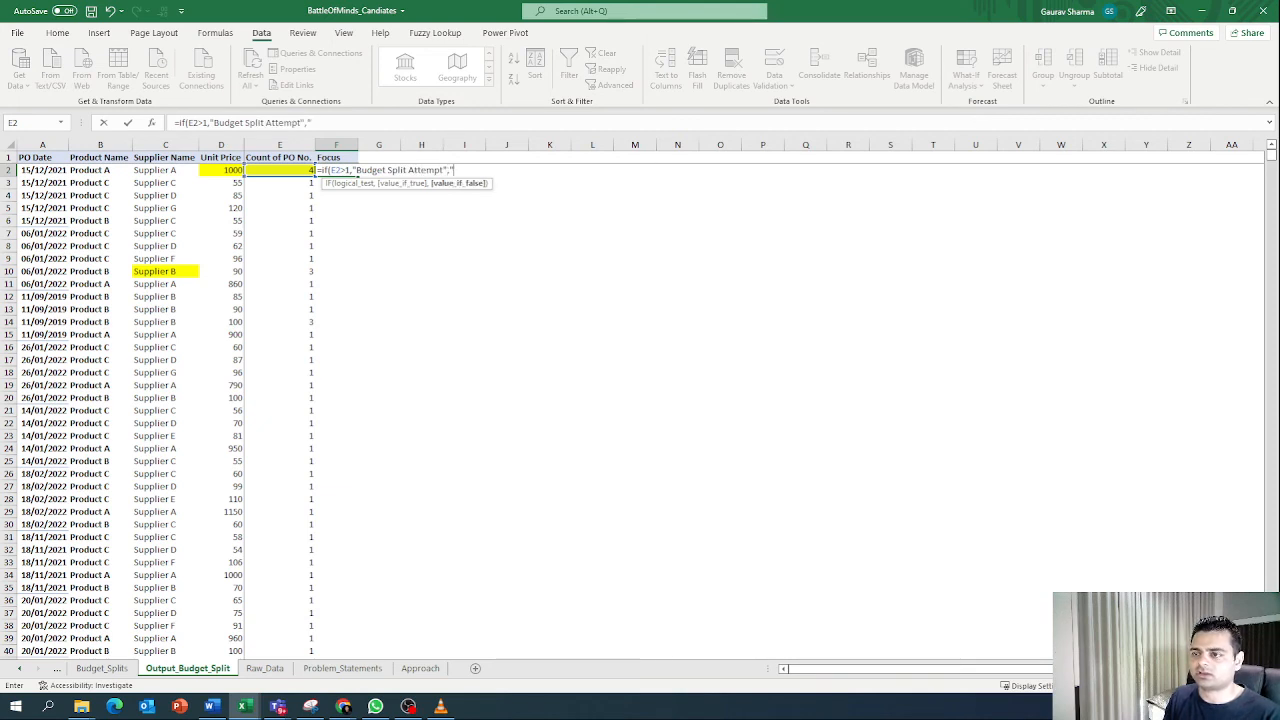
{"action": "type", "text": "Ignor"}
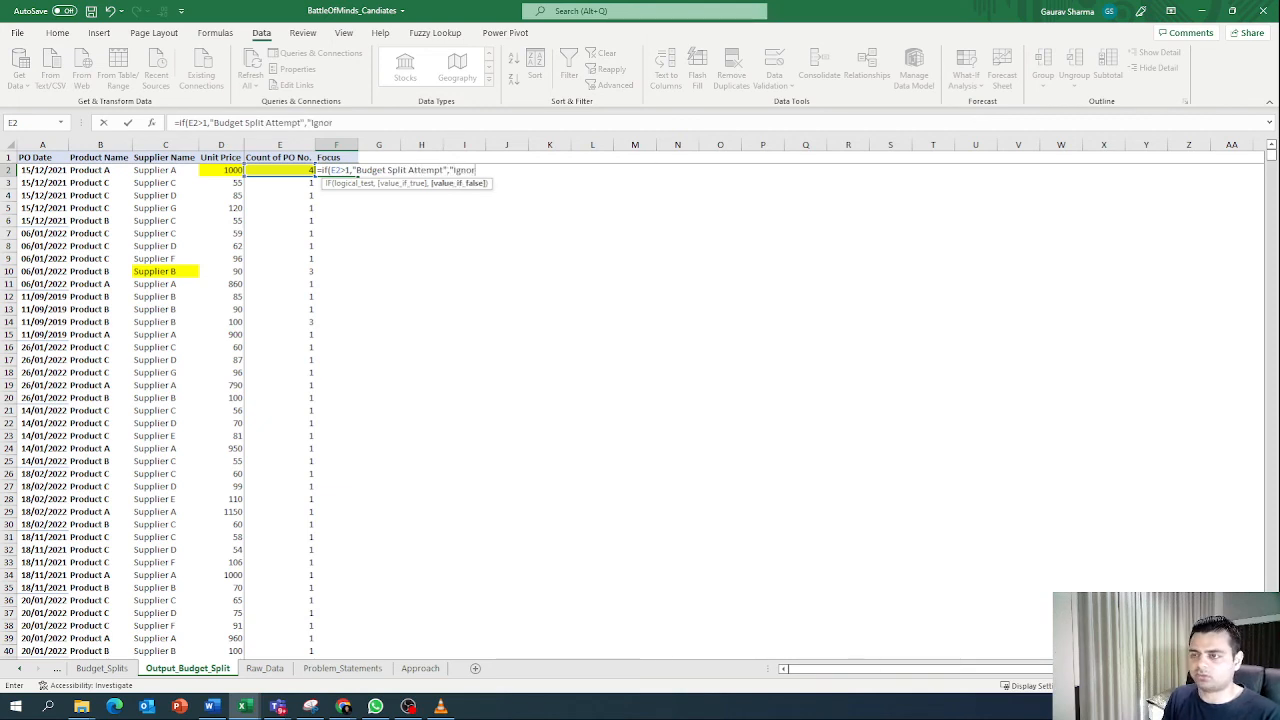
{"action": "type", "text": "e\")"}
{"action": "key", "text": "Return"}
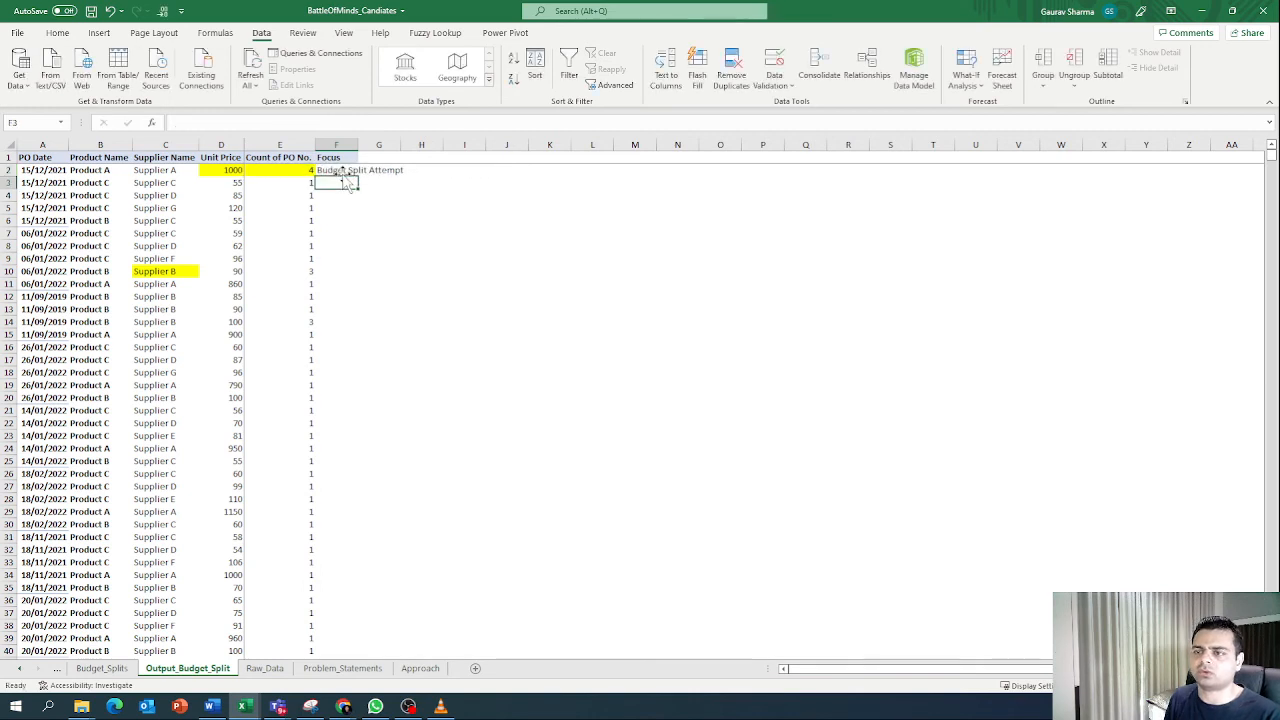
{"action": "left_click", "coordinate": [352, 172]}
{"action": "double_click", "coordinate": [358, 177]}
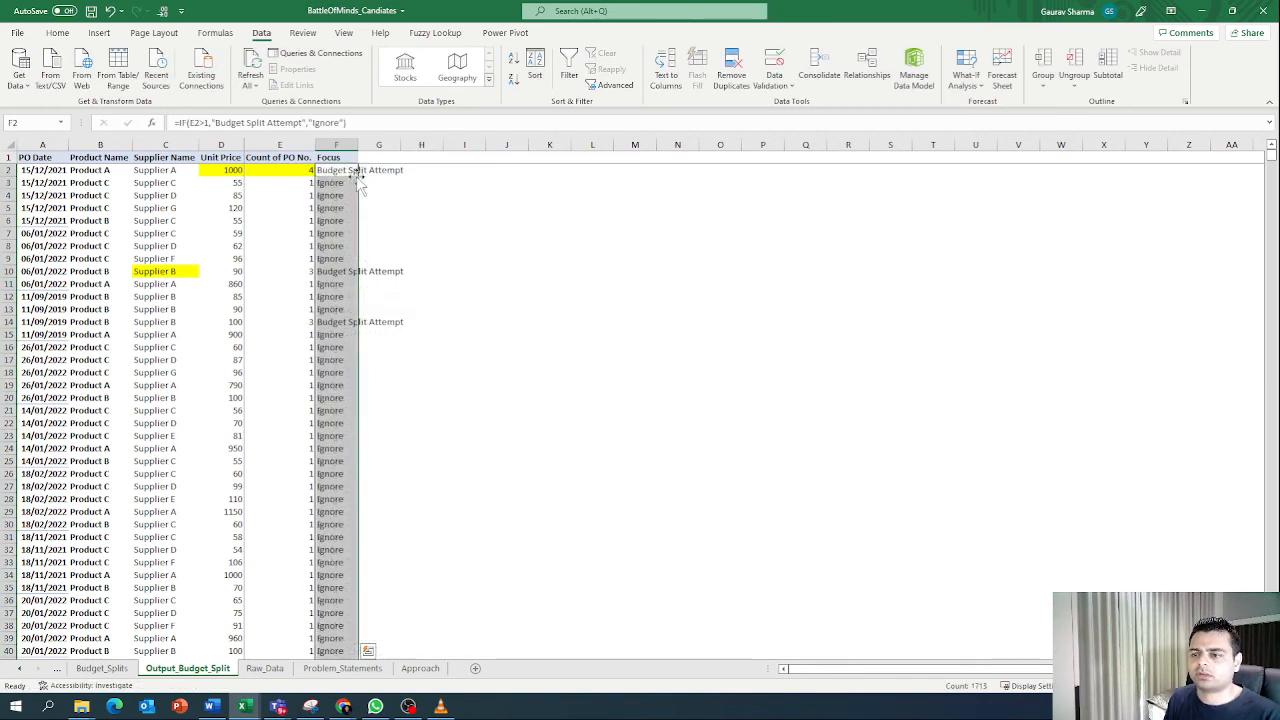
Step: Add filters to the header row and filter the Focus column to show only Budget Split Attempt
{"action": "key", "text": "ctrl+Up"}
{"action": "key", "text": "ctrl+shift+l"}
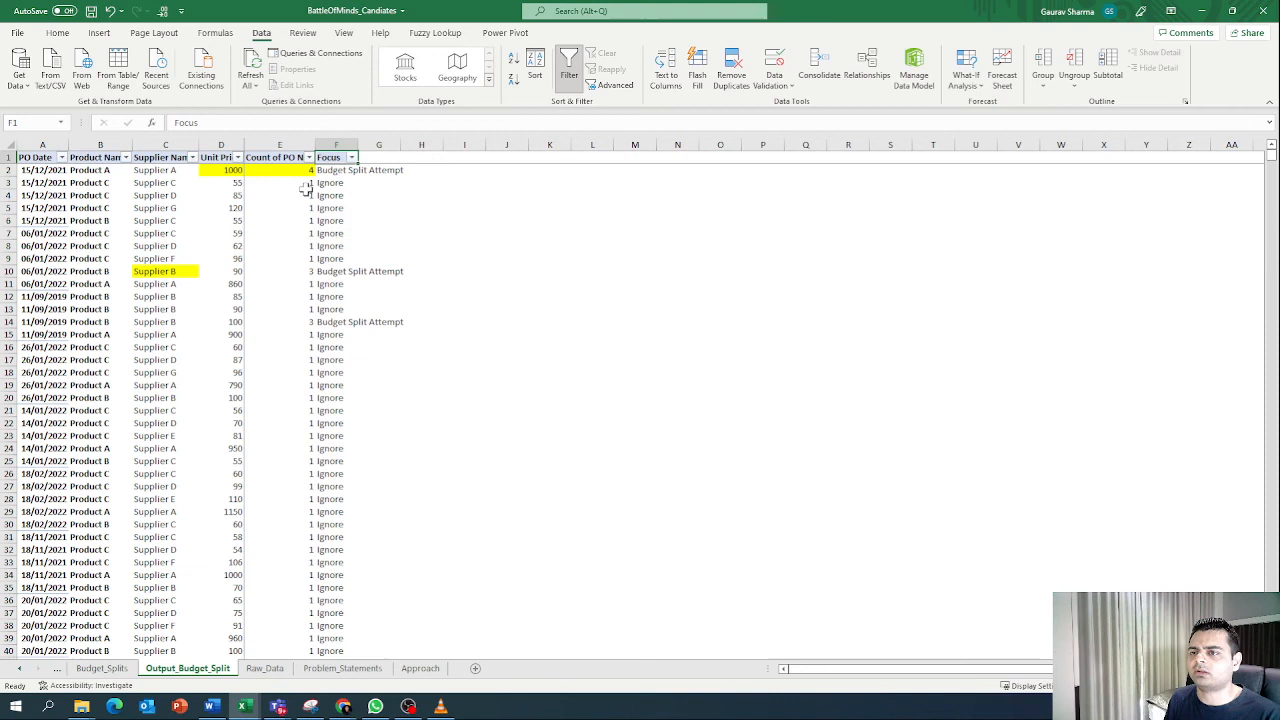
{"action": "left_click", "coordinate": [351, 157]}
{"action": "left_click", "coordinate": [240, 314]}
{"action": "left_click", "coordinate": [224, 326]}
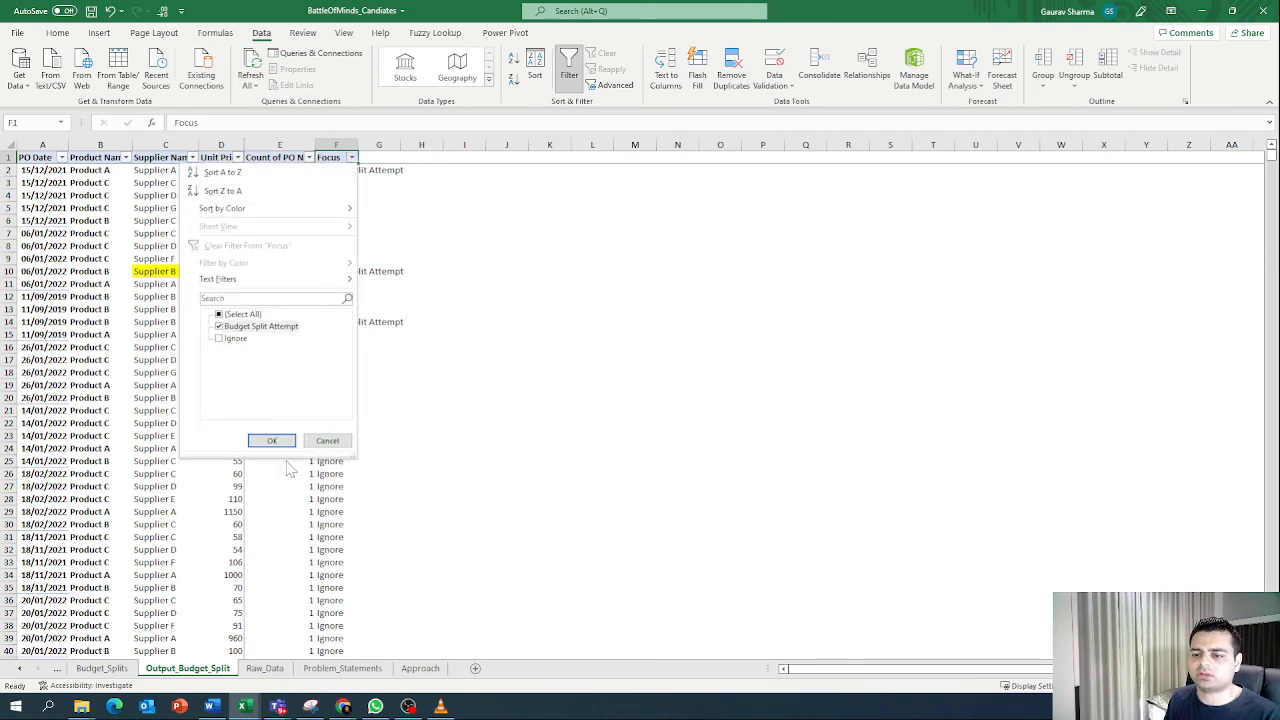
{"action": "left_click", "coordinate": [271, 440]}
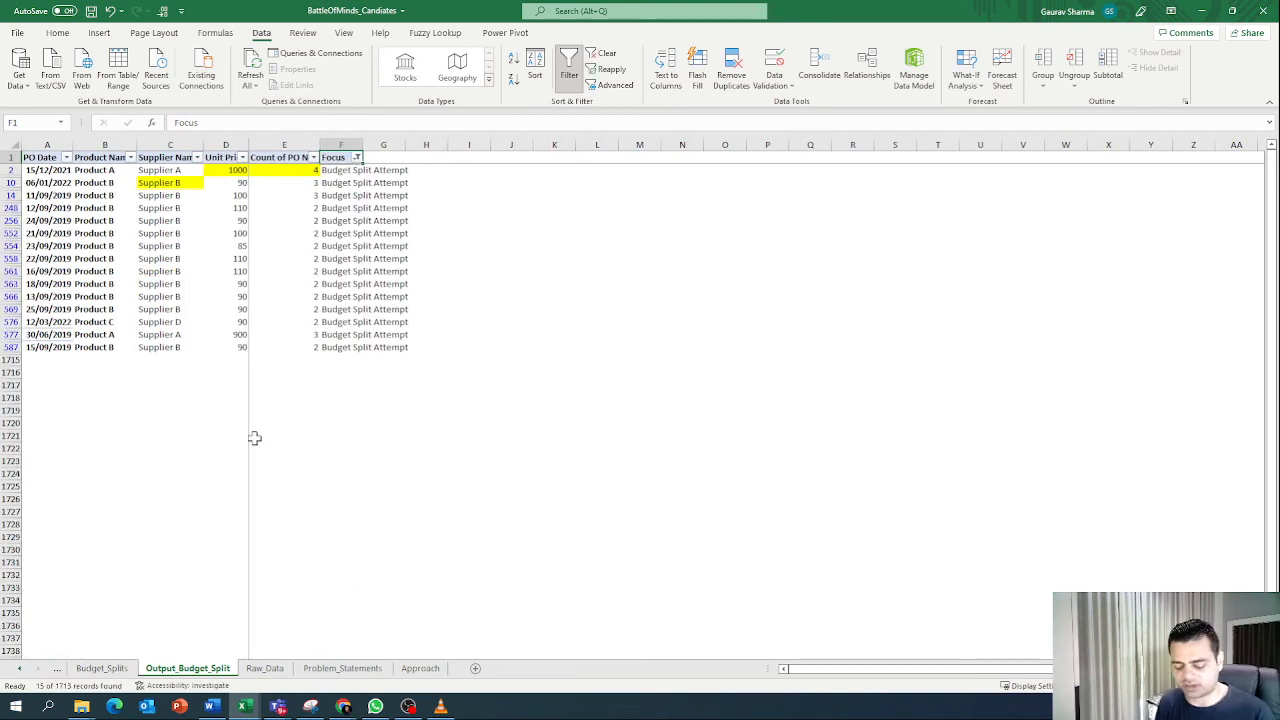
Step: Save the workbook and select the Count of PO No. values of the filtered rows to check their sum
{"action": "key", "text": "ctrl+s"}
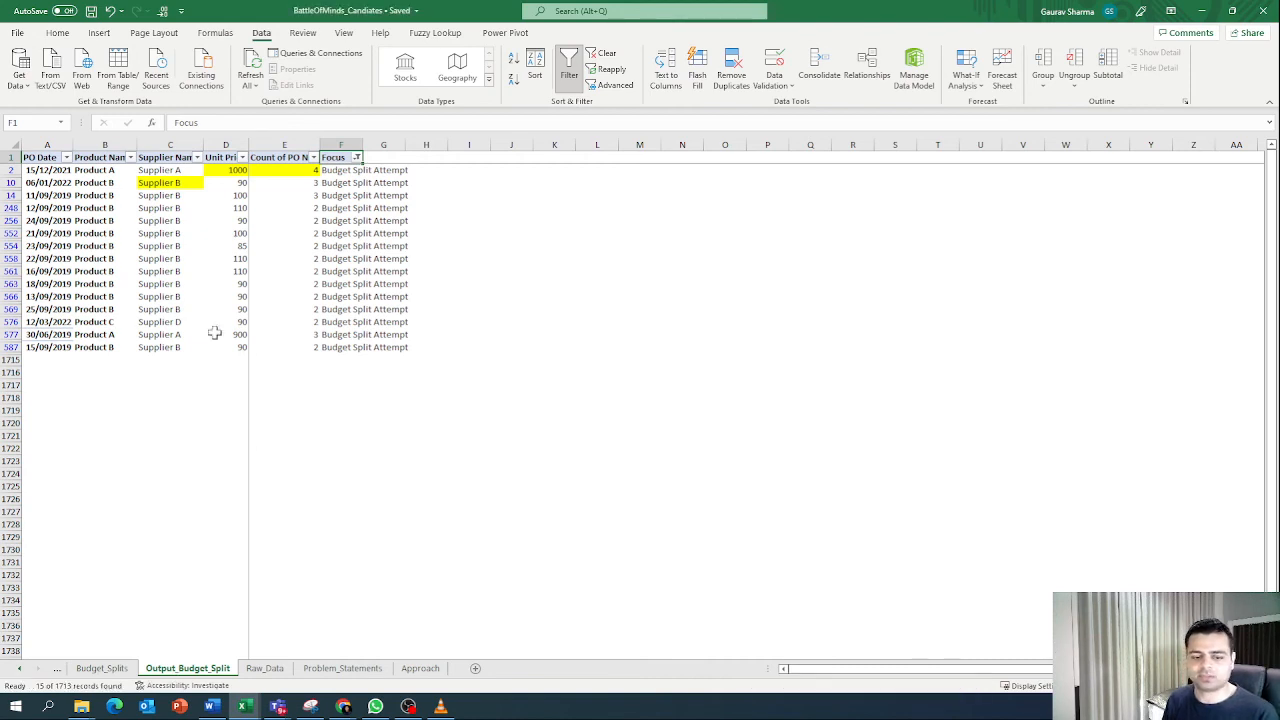
{"action": "left_click", "coordinate": [285, 220]}
{"action": "left_click_drag", "start_coordinate": [288, 172], "coordinate": [314, 349]}
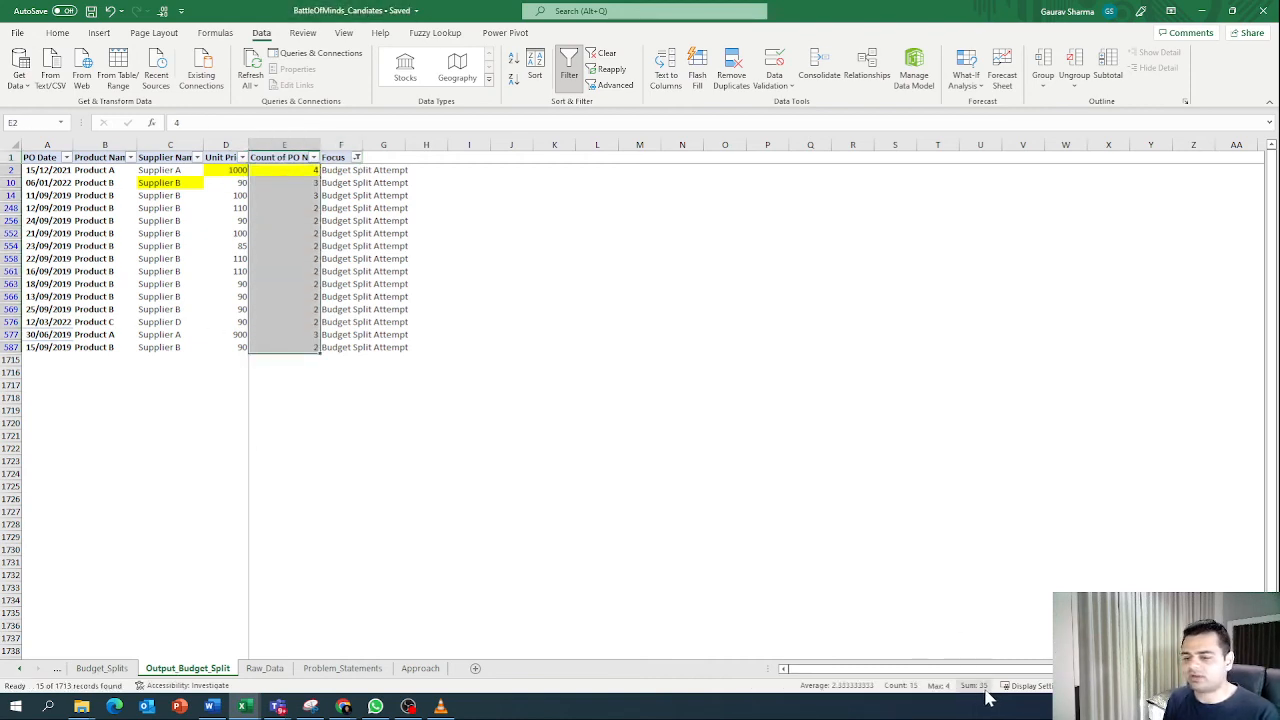
Step: On the Problem_Statements sheet, enter "Budget Split Attempts : 35 Cases" in D8 as the finding for Suspicious Transactions
{"action": "left_click", "coordinate": [342, 668]}
{"action": "left_click", "coordinate": [430, 290]}
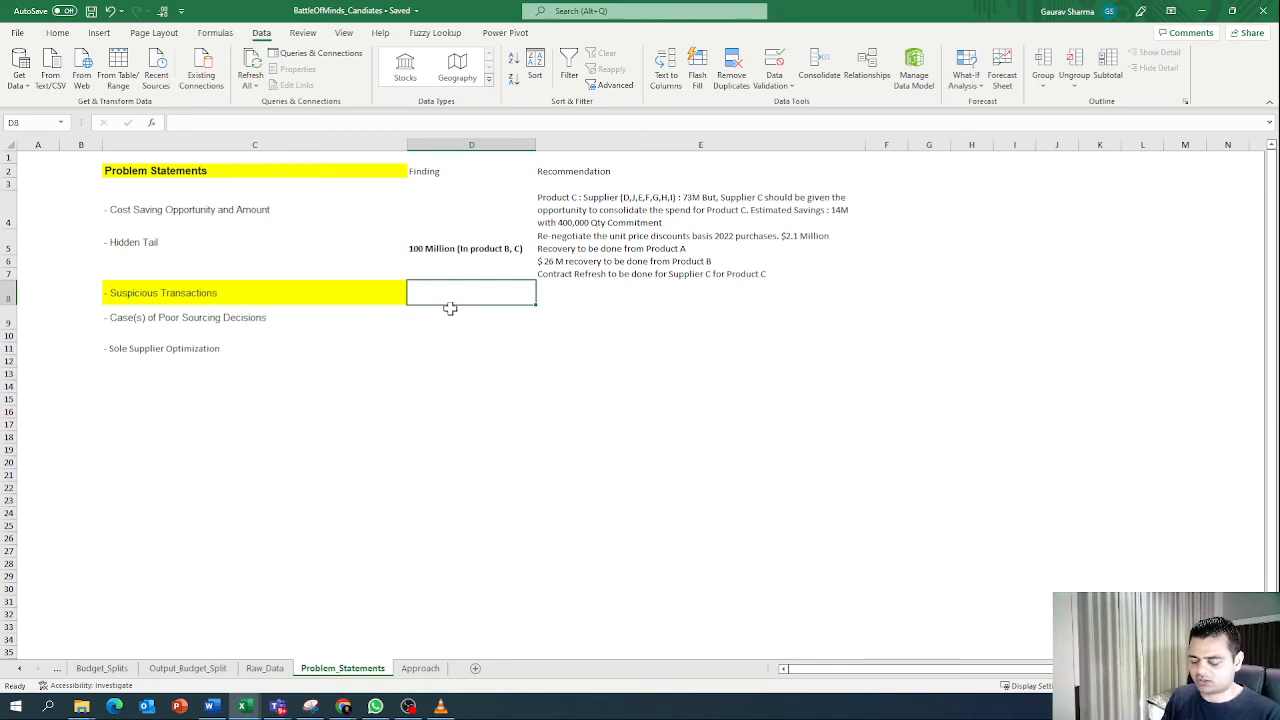
{"action": "type", "text": "Budget Spl"}
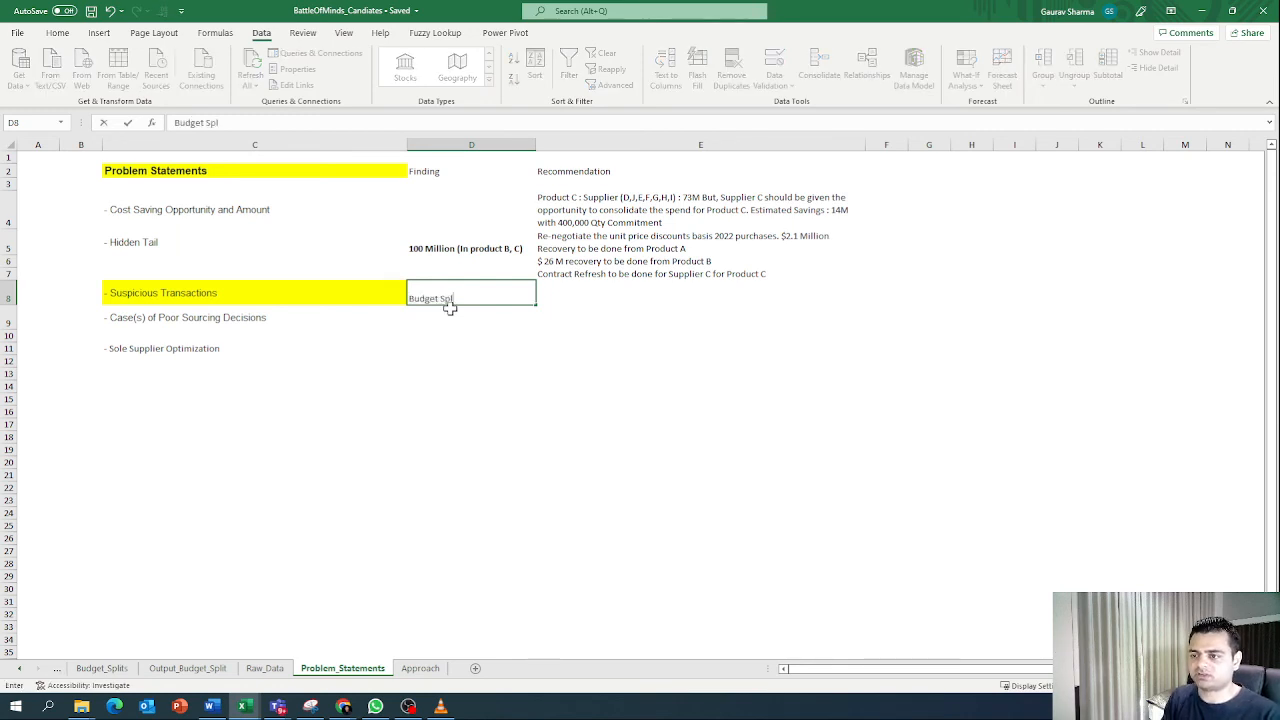
{"action": "type", "text": "it Att"}
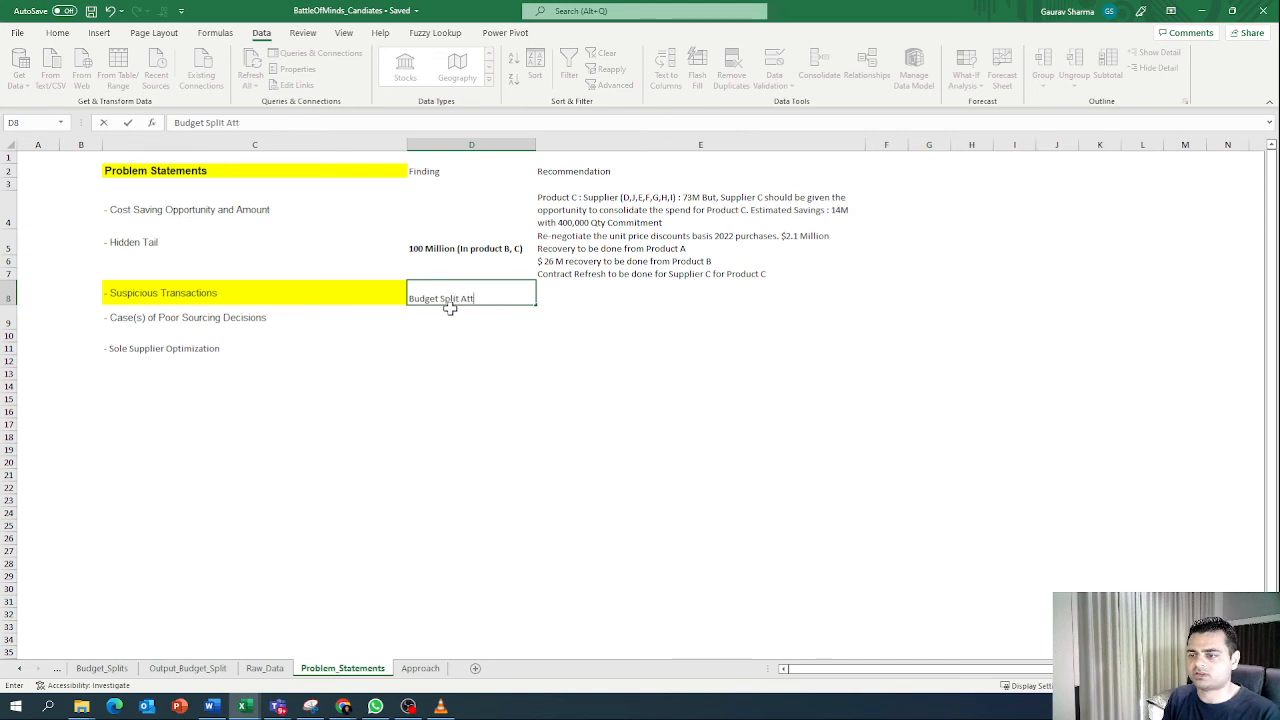
{"action": "type", "text": "empts : 3"}
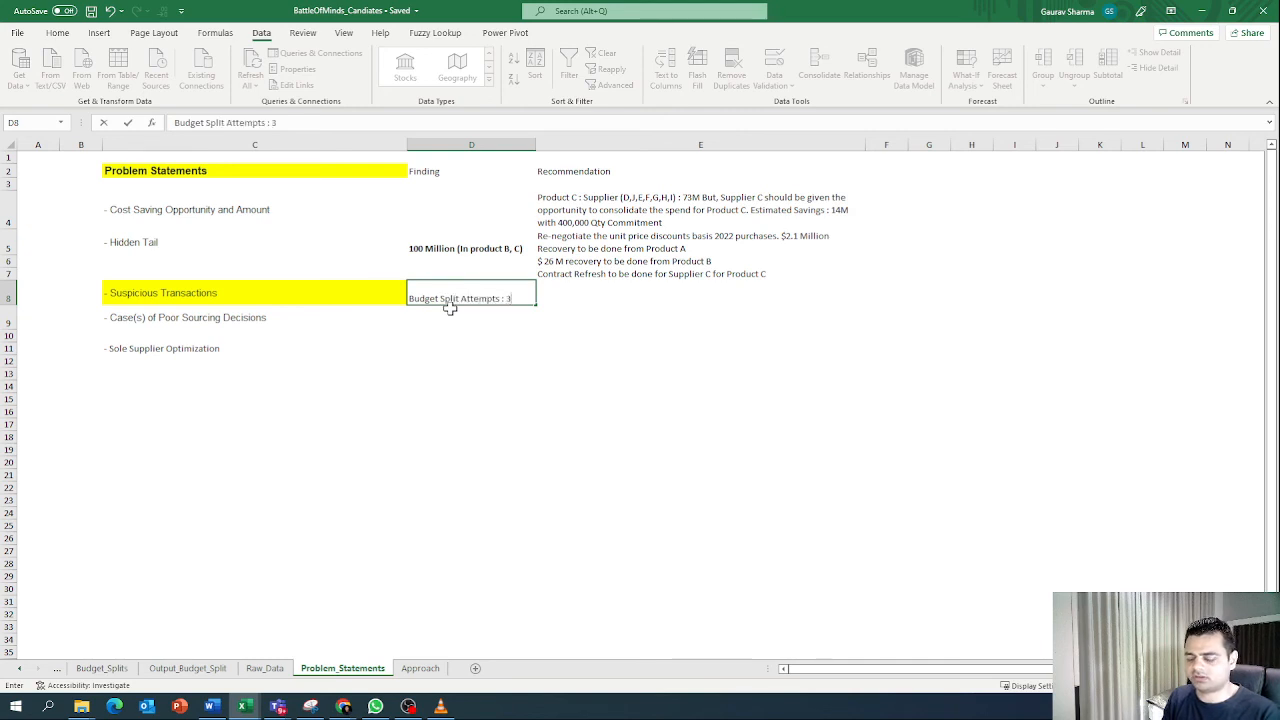
{"action": "type", "text": "5 Cases"}
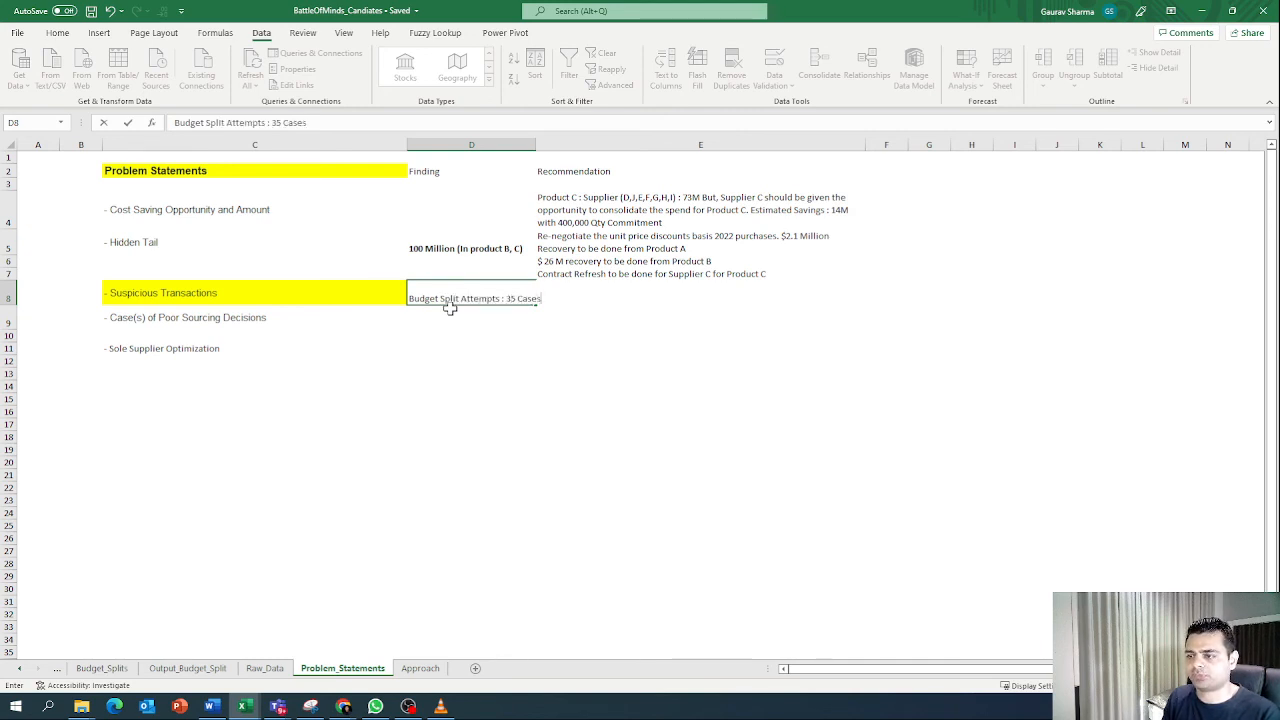
{"action": "key", "text": "Return"}
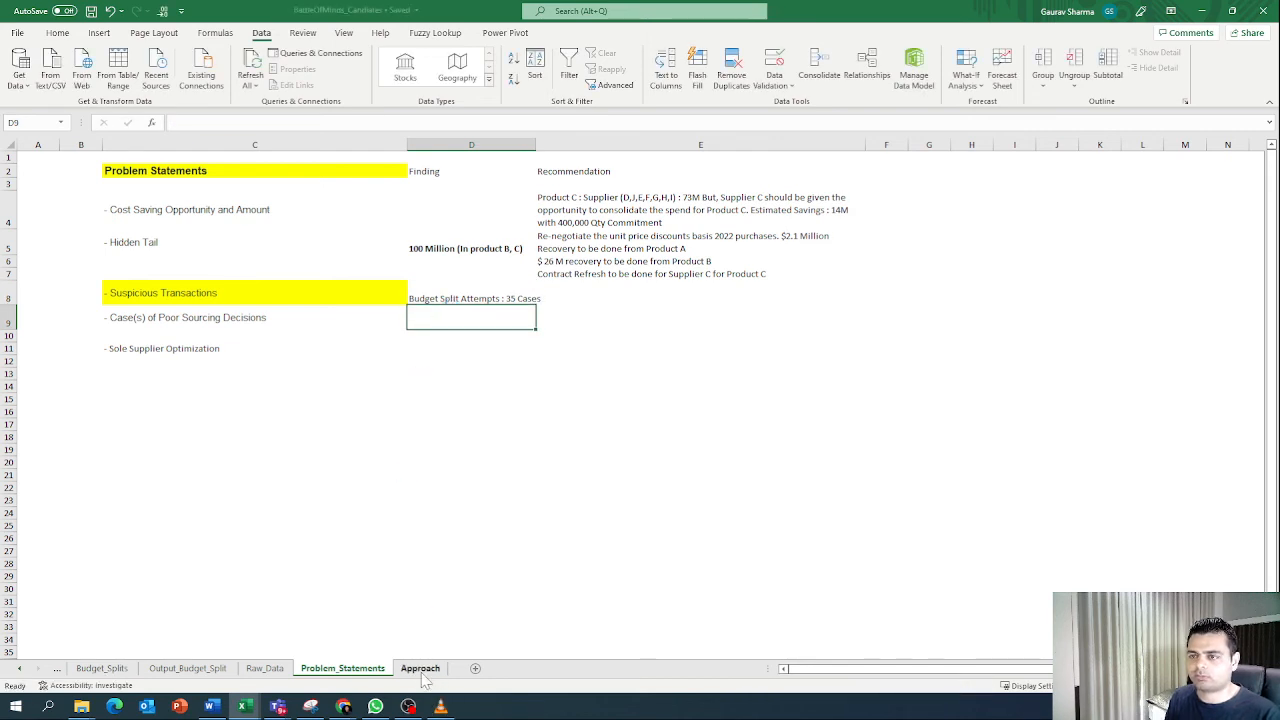
Step: On the Approach sheet, enter 35 Cases in E2 for Budget Split Attempts and add the heading Finding in E1
{"action": "left_click", "coordinate": [422, 670]}
{"action": "left_click", "coordinate": [948, 188]}
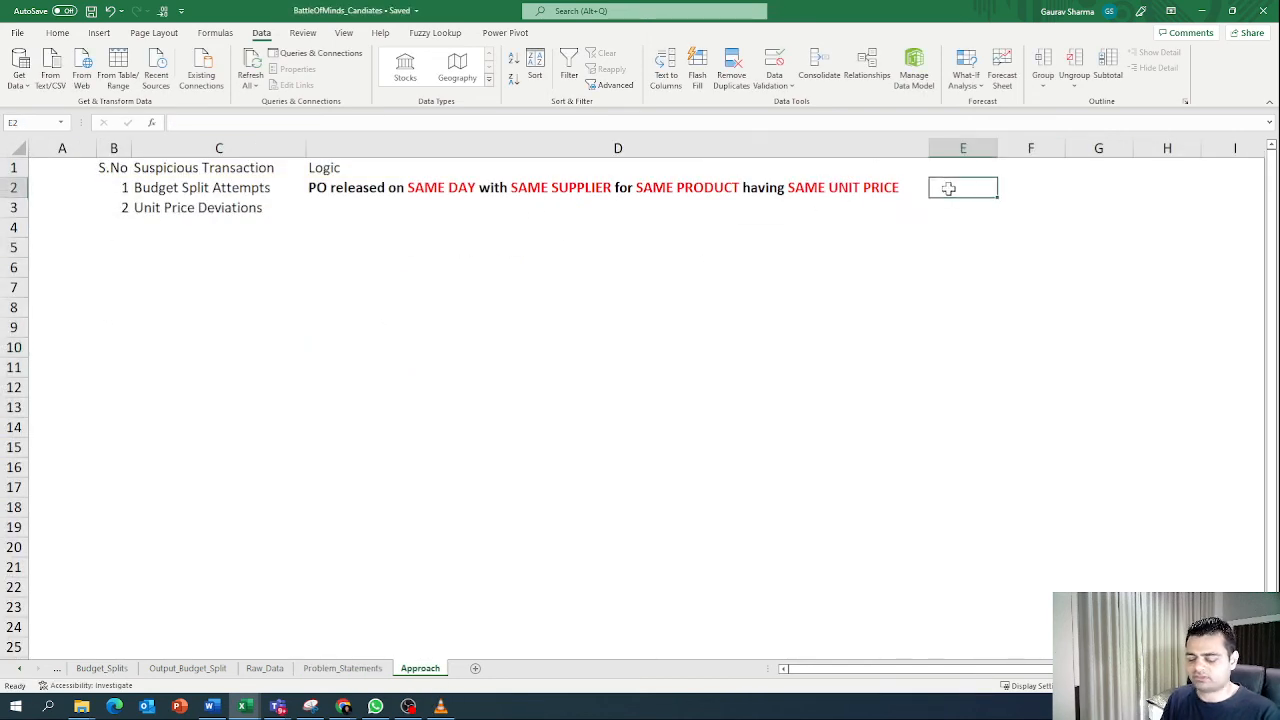
{"action": "type", "text": "35 Cases"}
{"action": "key", "text": "Return"}
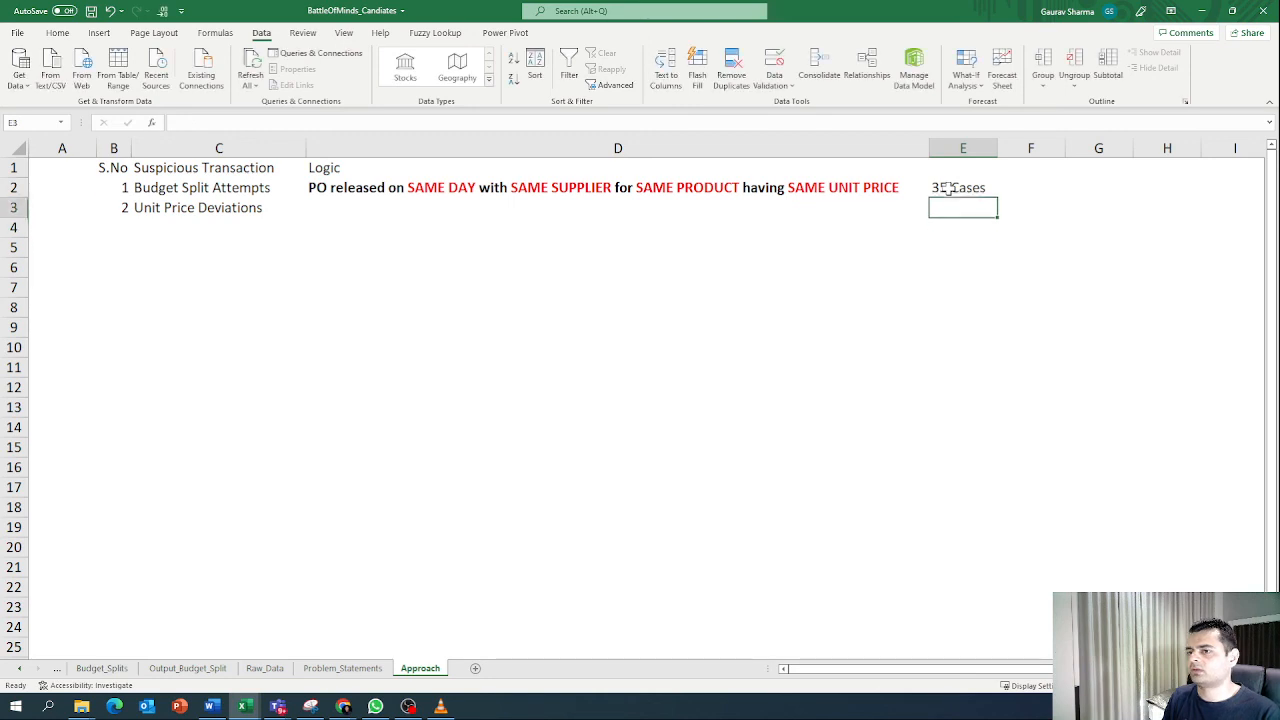
{"action": "key", "text": "Up"}
{"action": "key", "text": "Up"}
{"action": "type", "text": "Finding"}
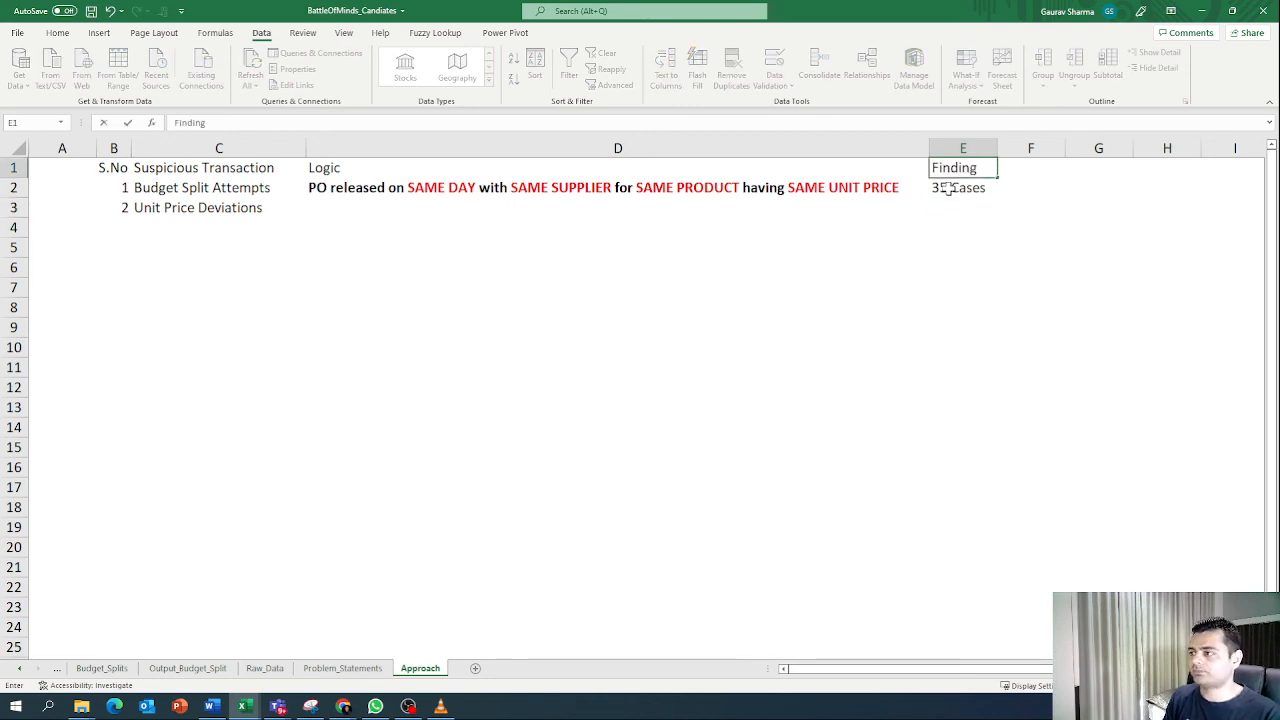
{"action": "key", "text": "Return"}
{"action": "key", "text": "Left"}
{"action": "key", "text": "Left"}
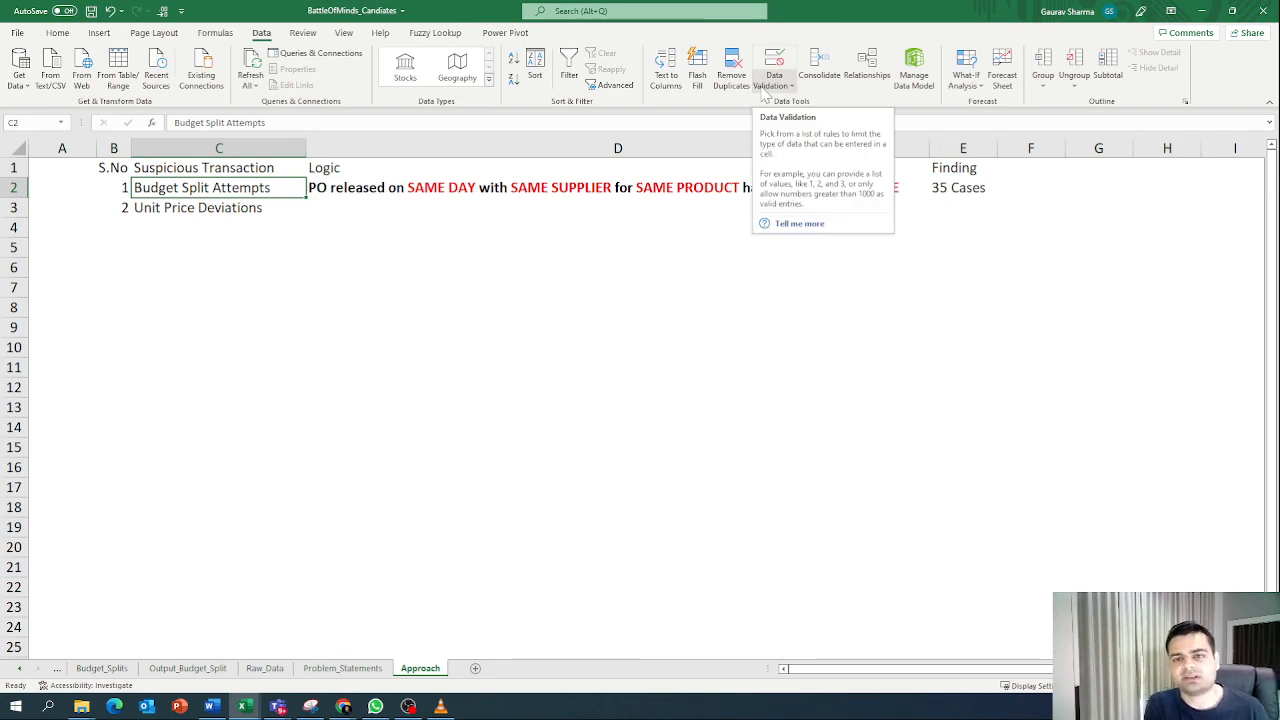
{"action": "left_click", "coordinate": [752, 384]}
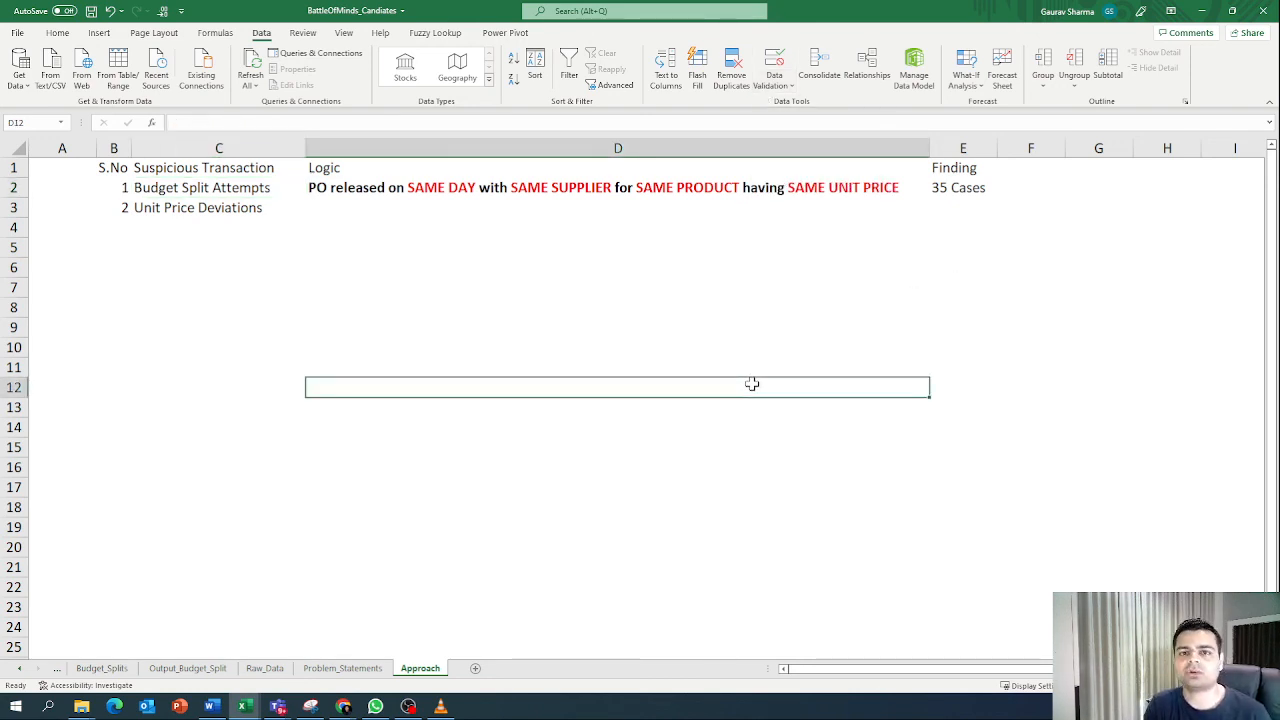
{"action": "left_click", "coordinate": [614, 185]}
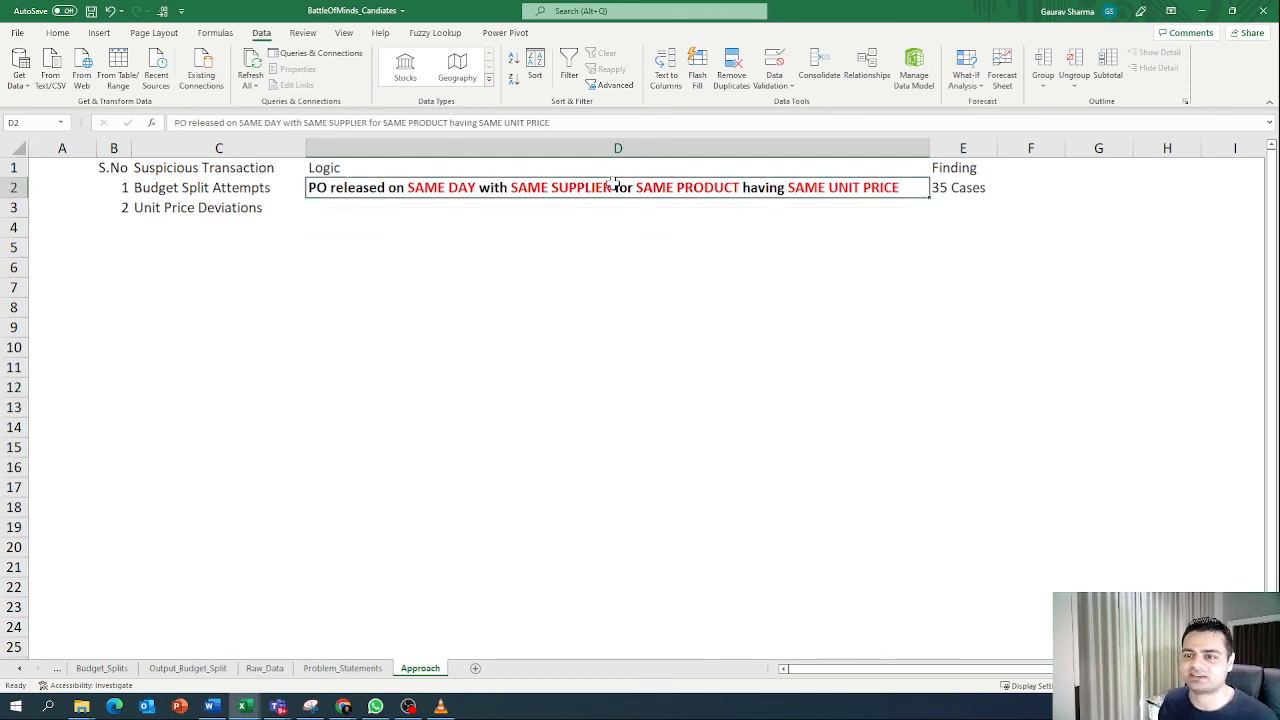
{"action": "left_click", "coordinate": [468, 210]}
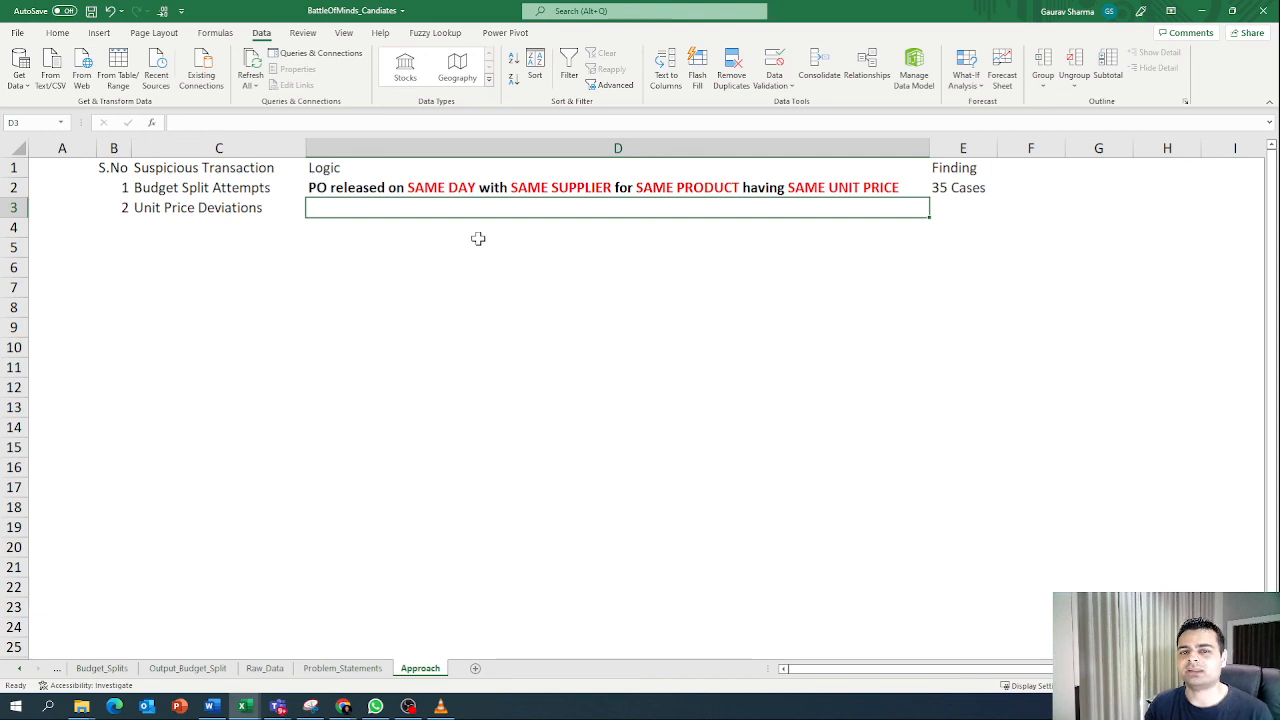
{"action": "key", "text": "Left"}
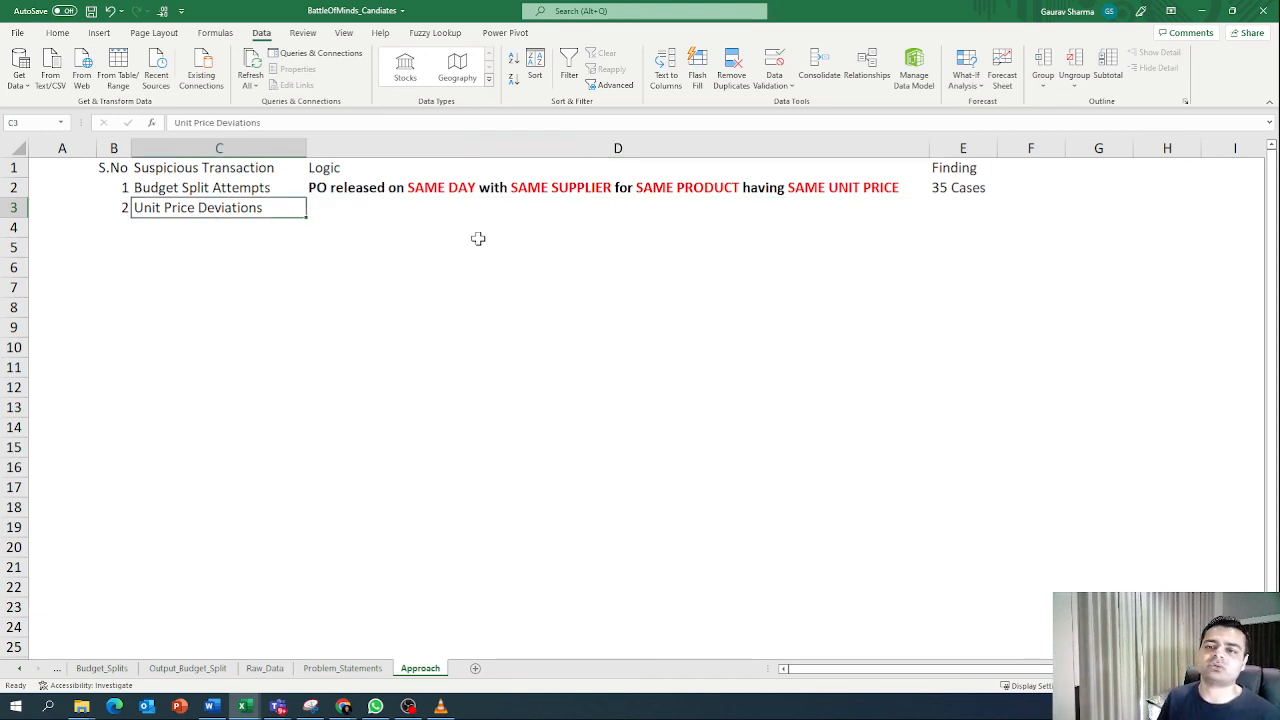